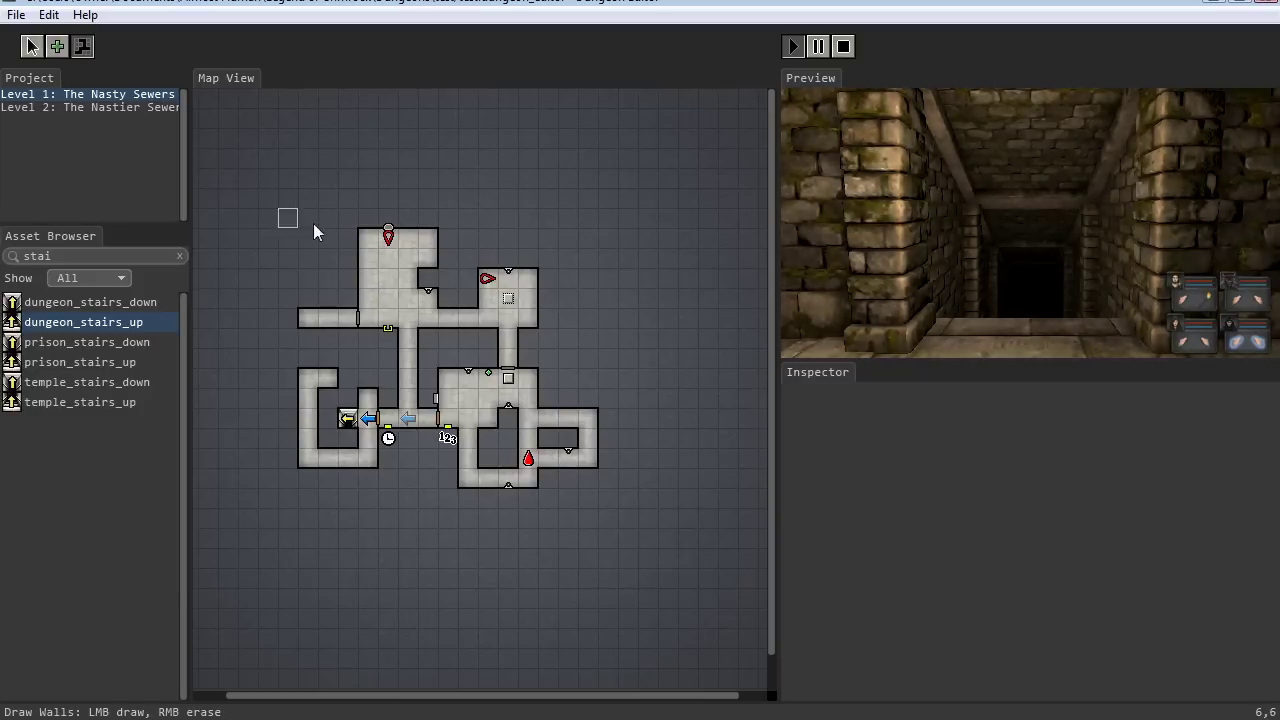
Draw a 3x3 room with a two-tile corridor to its north, and place a dungeon_door_metal between them.
mouse_move(360, 276)
mouse_down()
mouse_move(305, 313)
mouse_move(276, 272)
mouse_move(289, 297)
mouse_move(285, 243)
mouse_up()
double_click(10, 256)
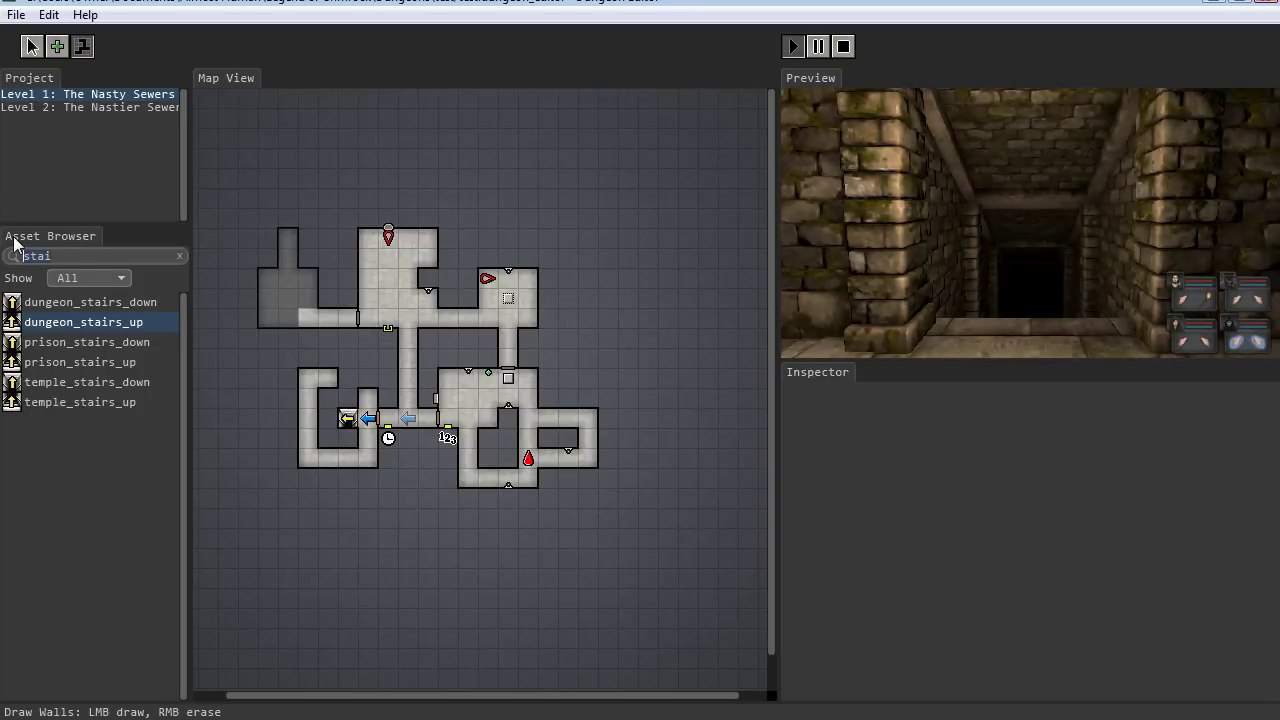
text(door)
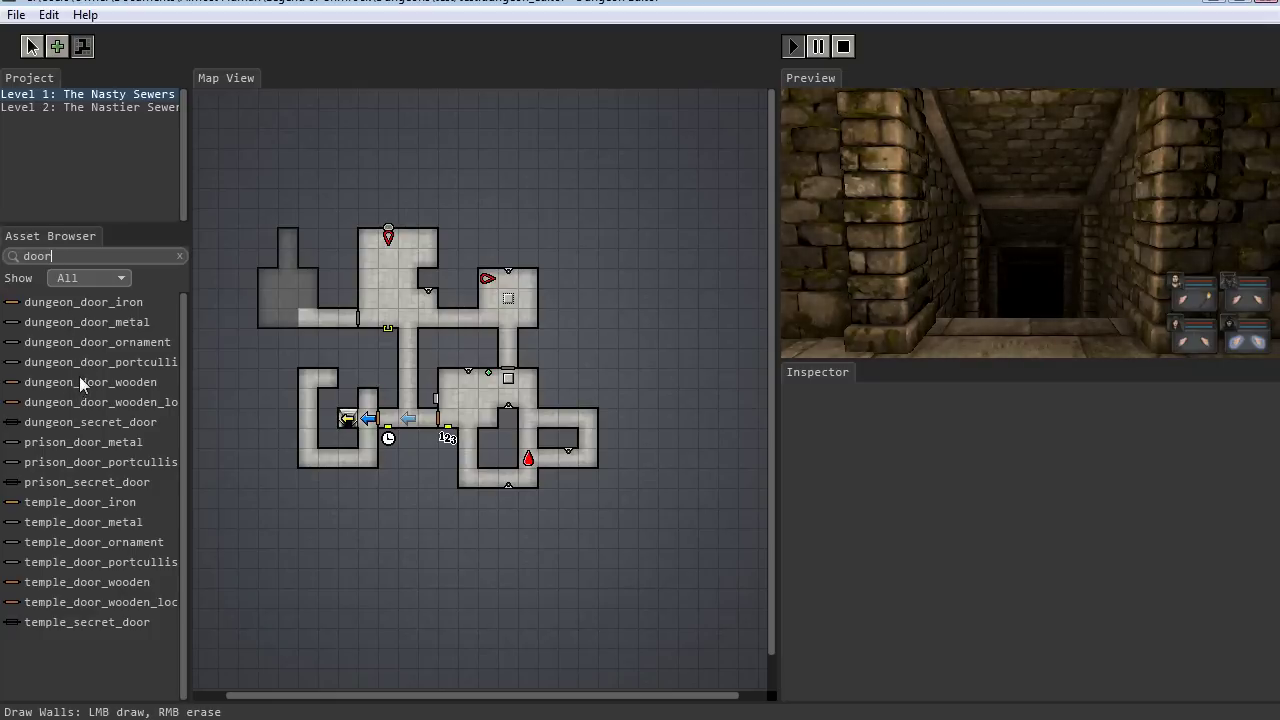
click(86, 323)
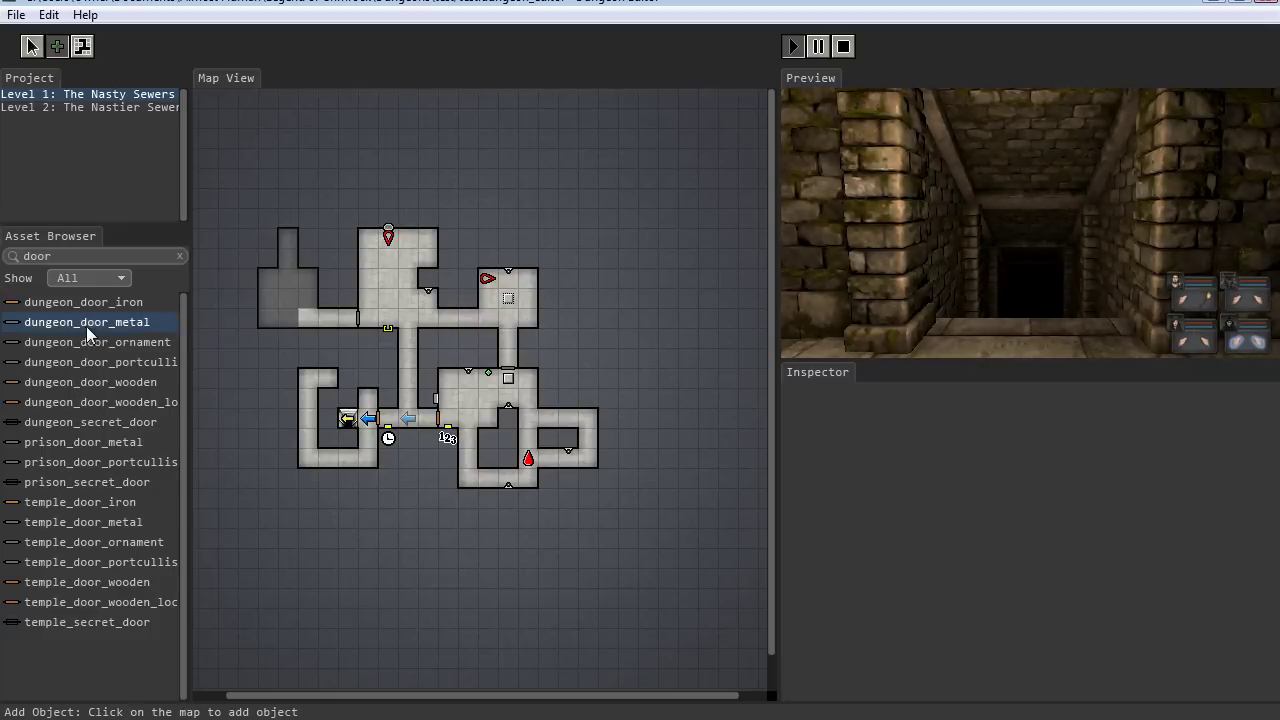
click(289, 270)
Move the party's starting location to the centre of the new room, facing the metal door, and look around in the preview.
key(t)
click(33, 47)
click(792, 47)
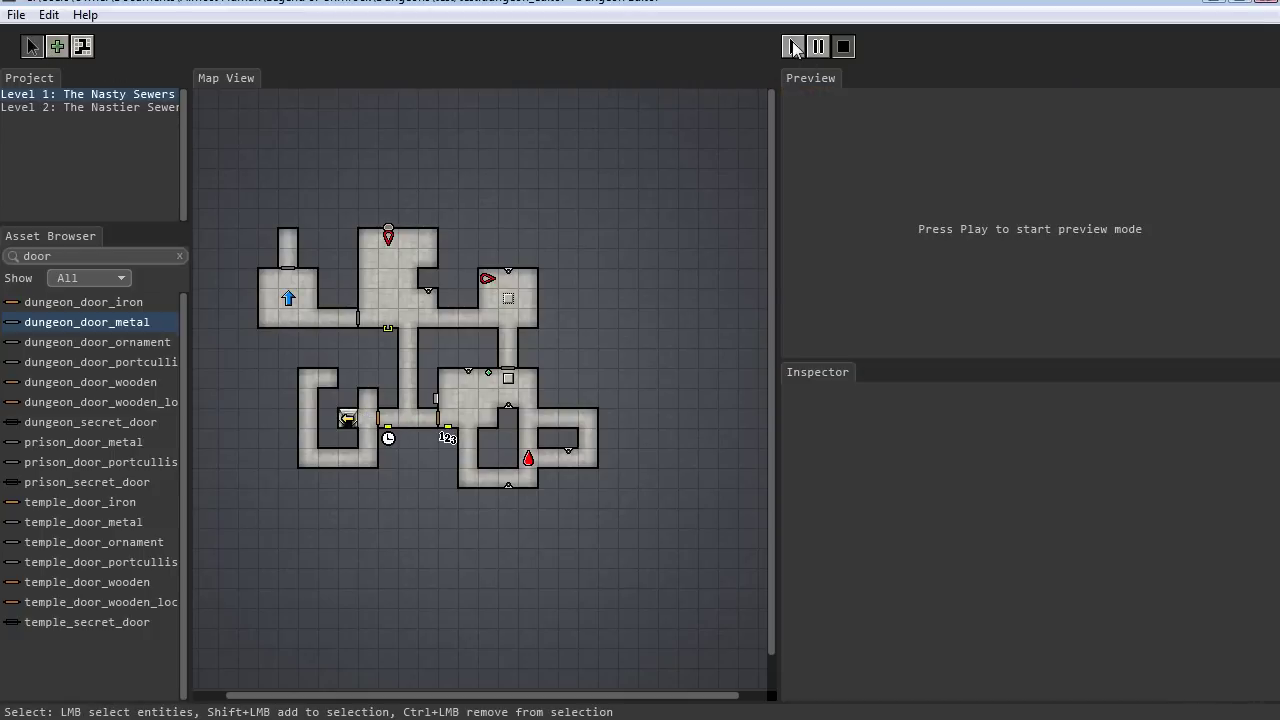
key(space)
key(e)
key(e)
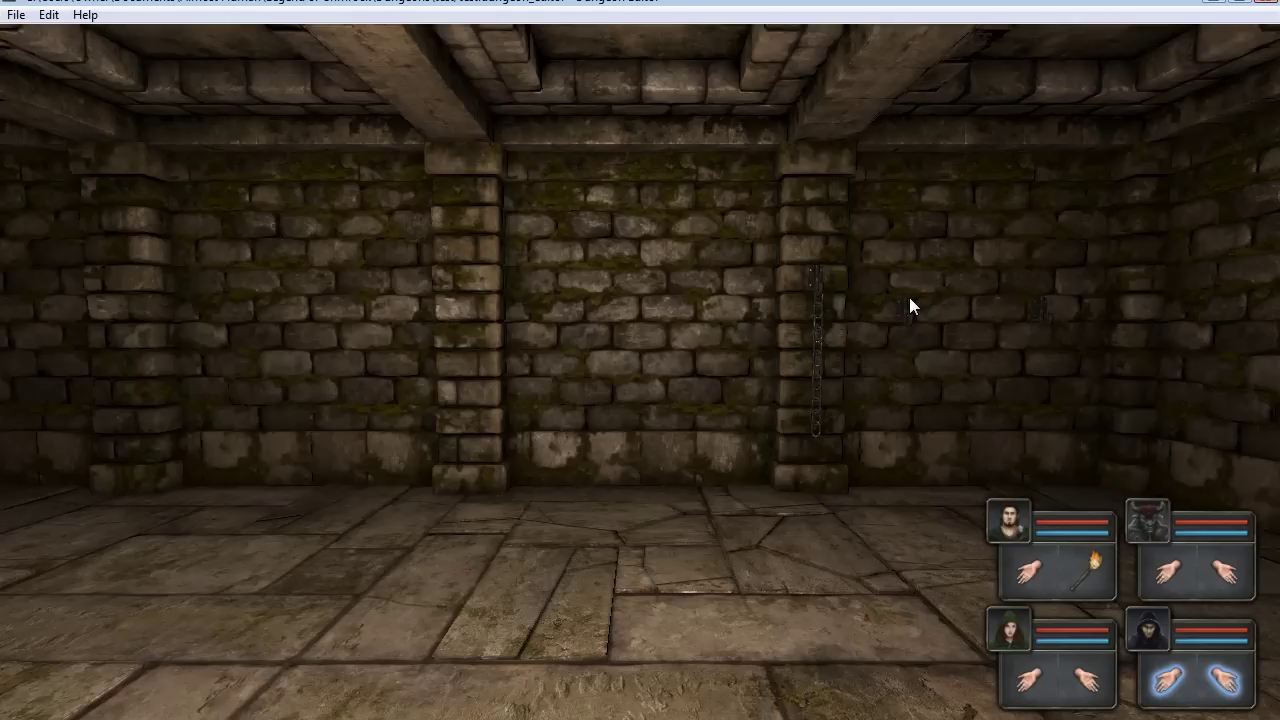
key(q)
key(q)
key(space)
Place a torch_holder on the wall on each side of the metal door and check them in the preview.
drag(63, 252, 2, 253)
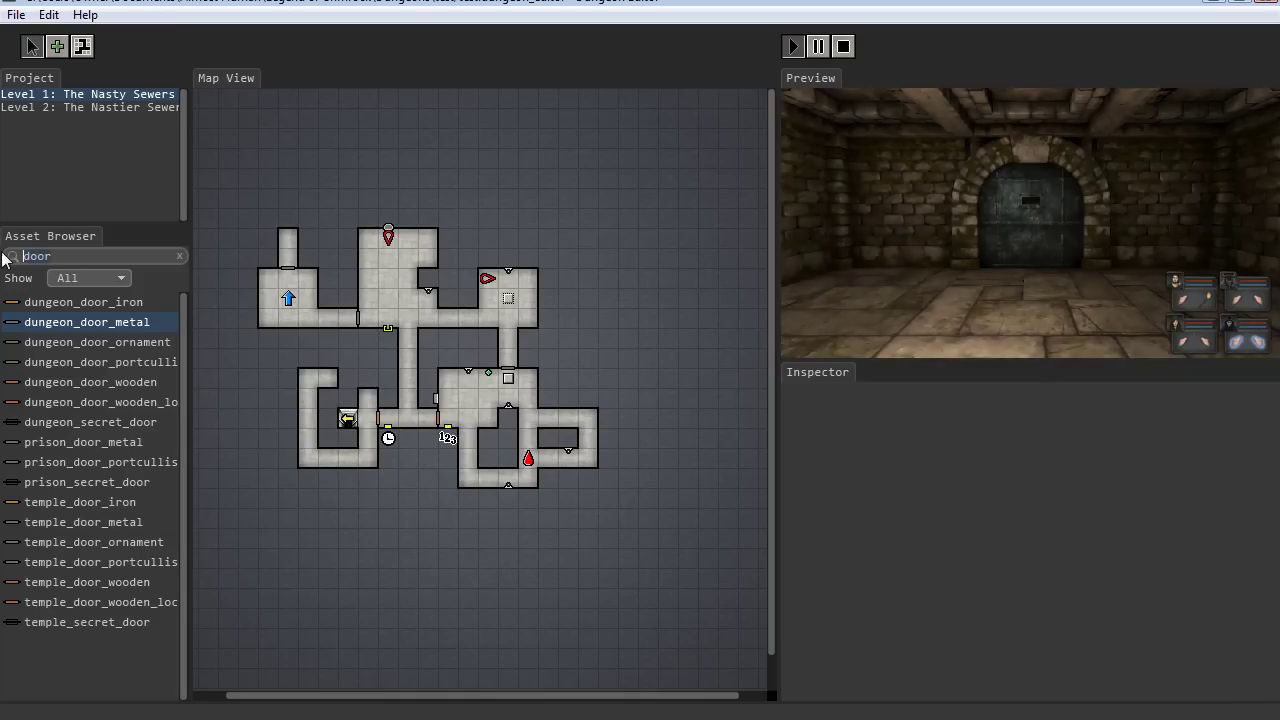
key(ctrl+a)
text(tor)
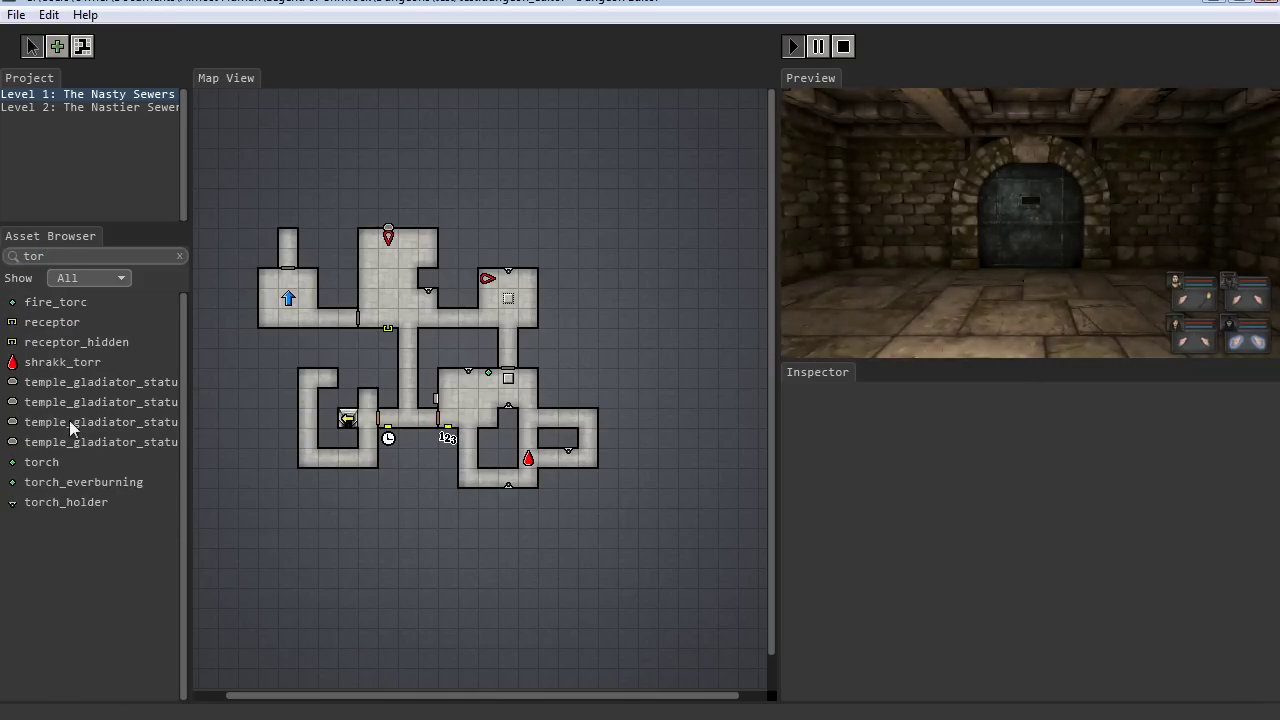
click(70, 502)
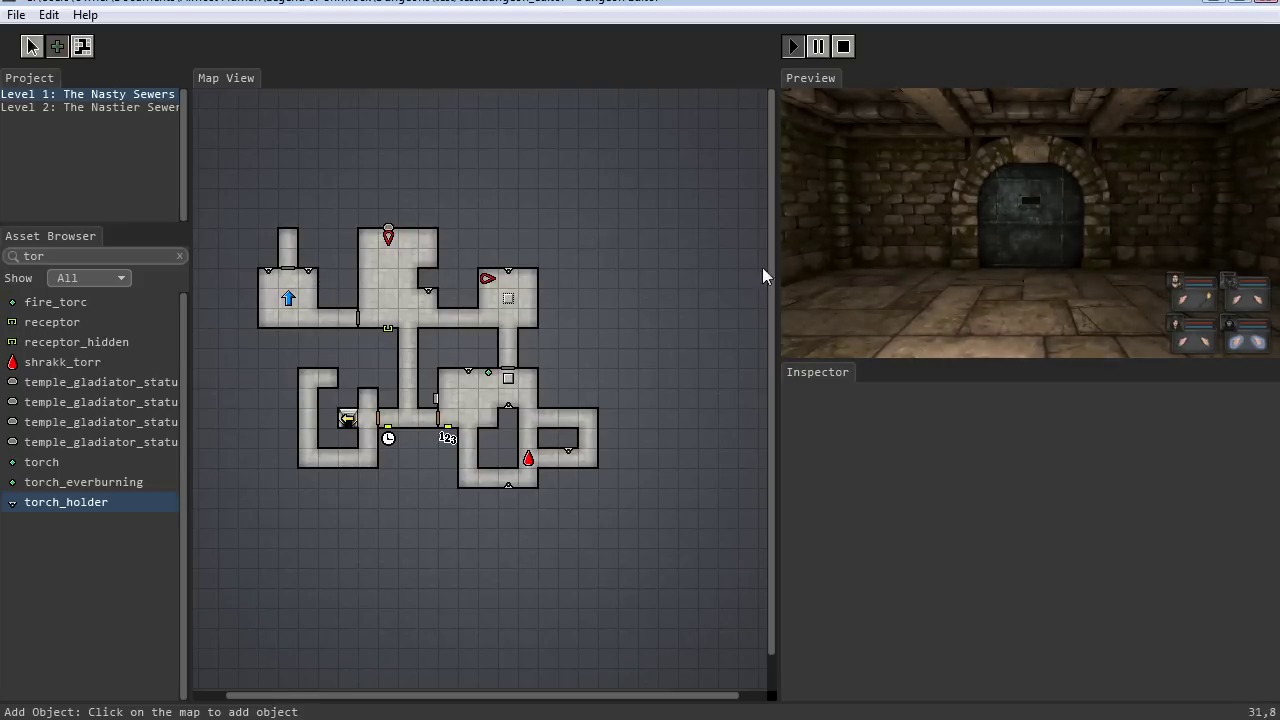
click(791, 50)
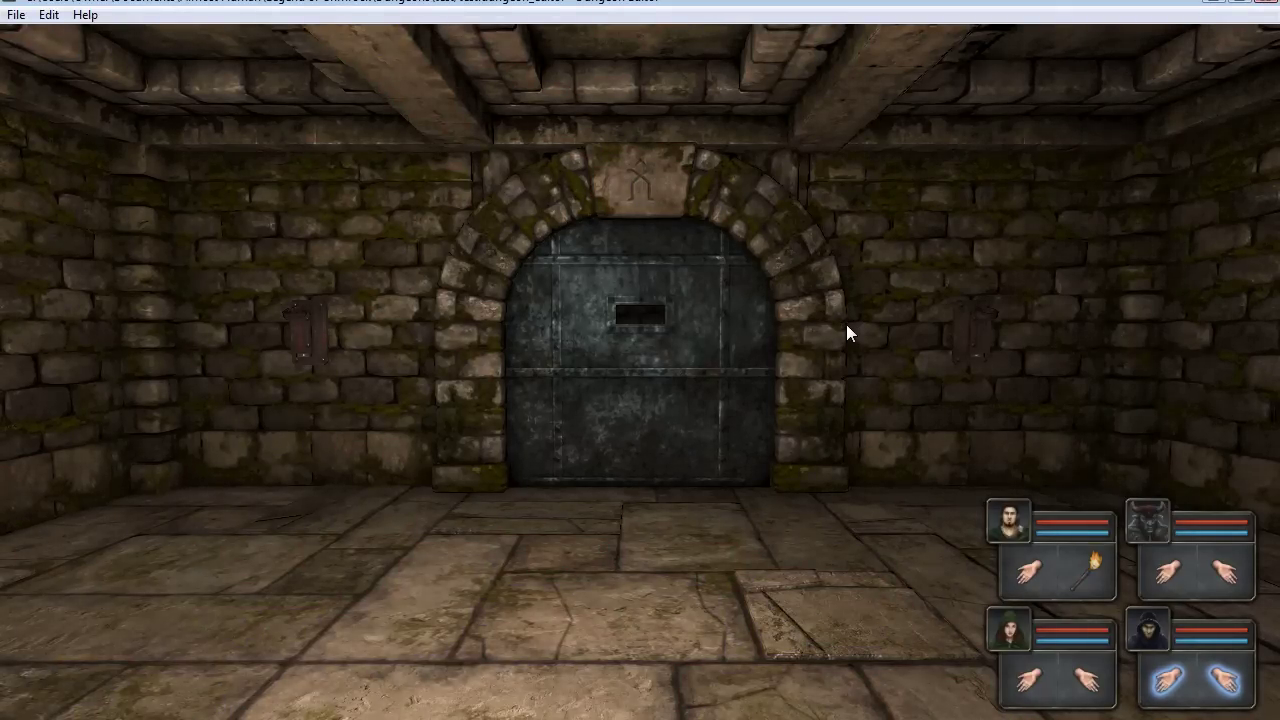
key(Escape)
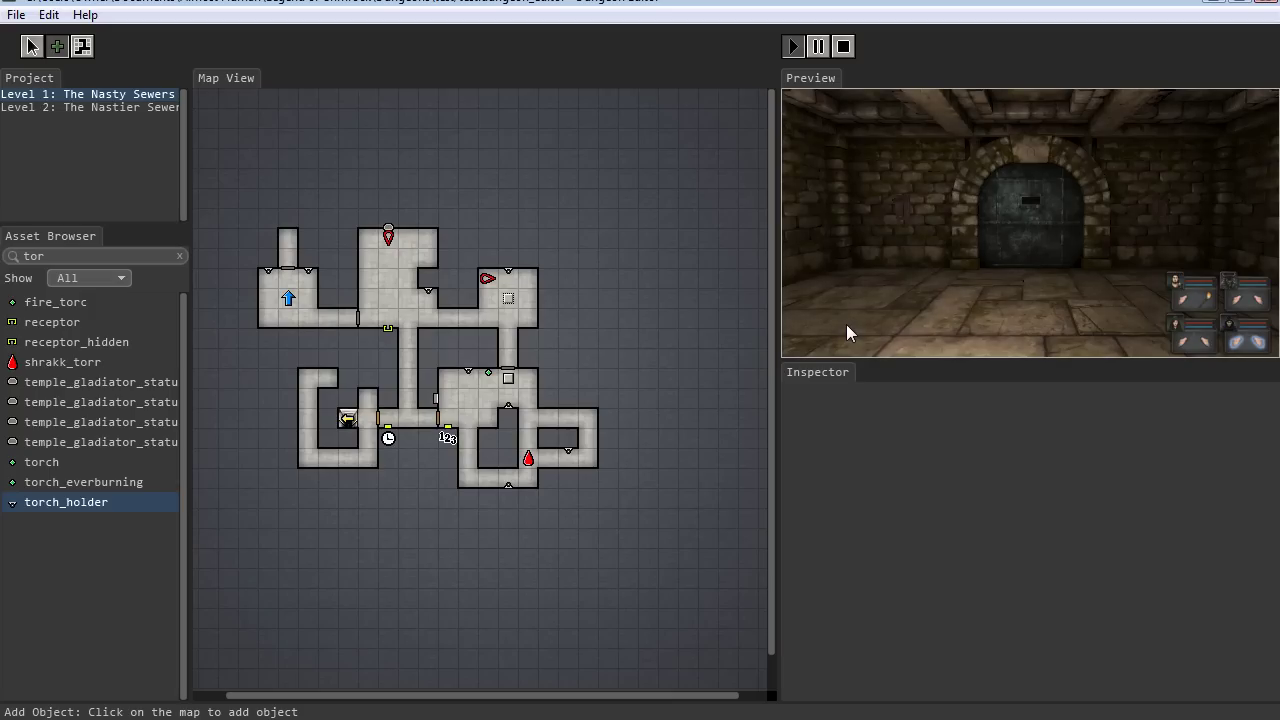
click(284, 267)
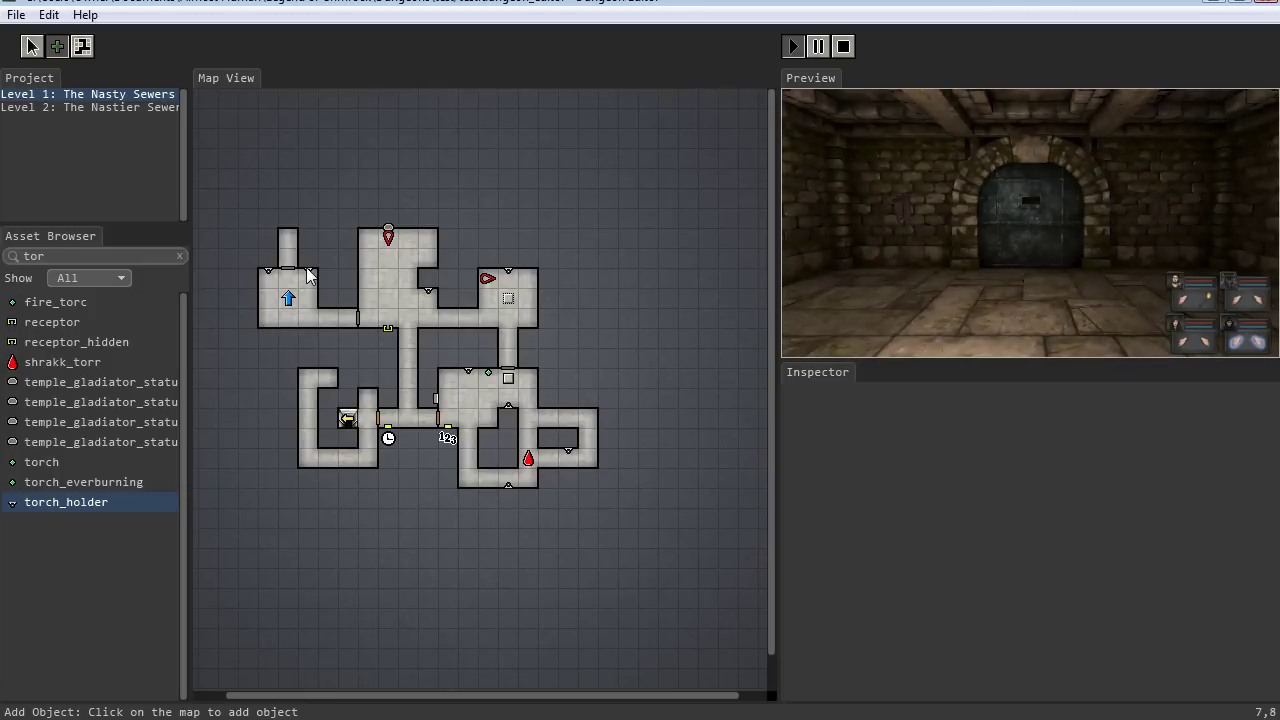
click(32, 47)
Find the counter asset and add one at 5,8, beside the metal door.
drag(59, 260, 3, 258)
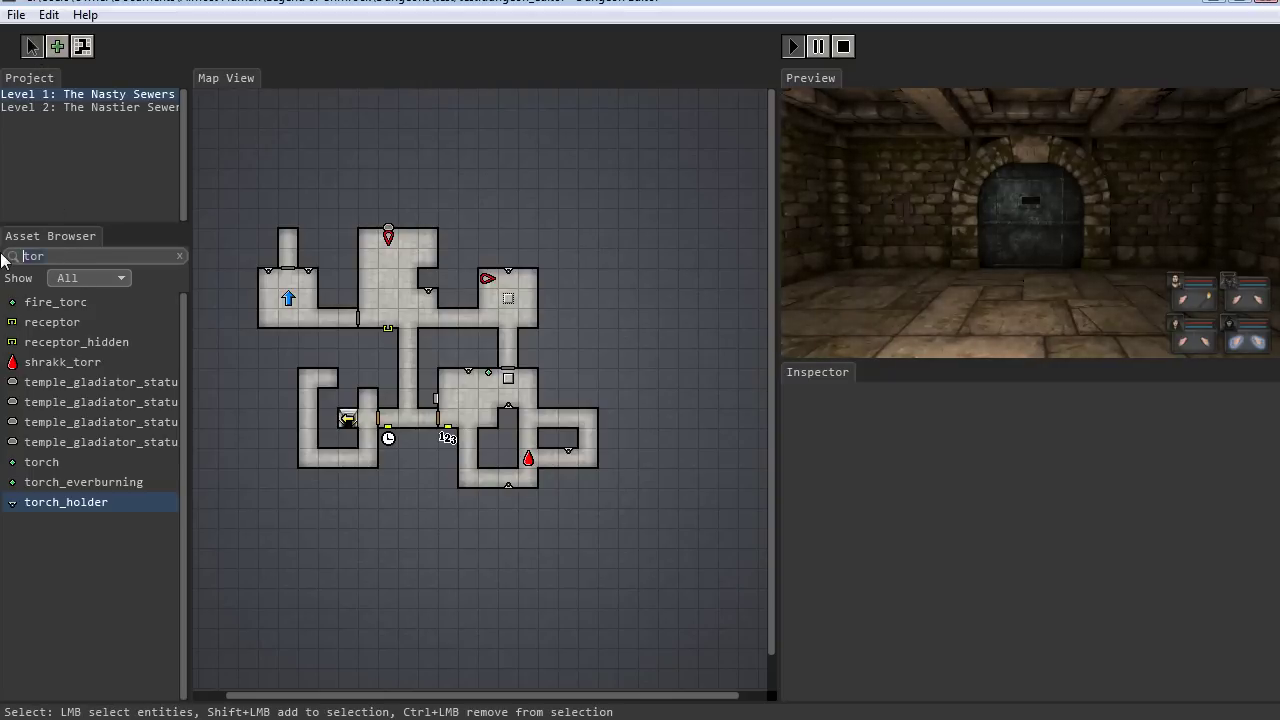
text(coun)
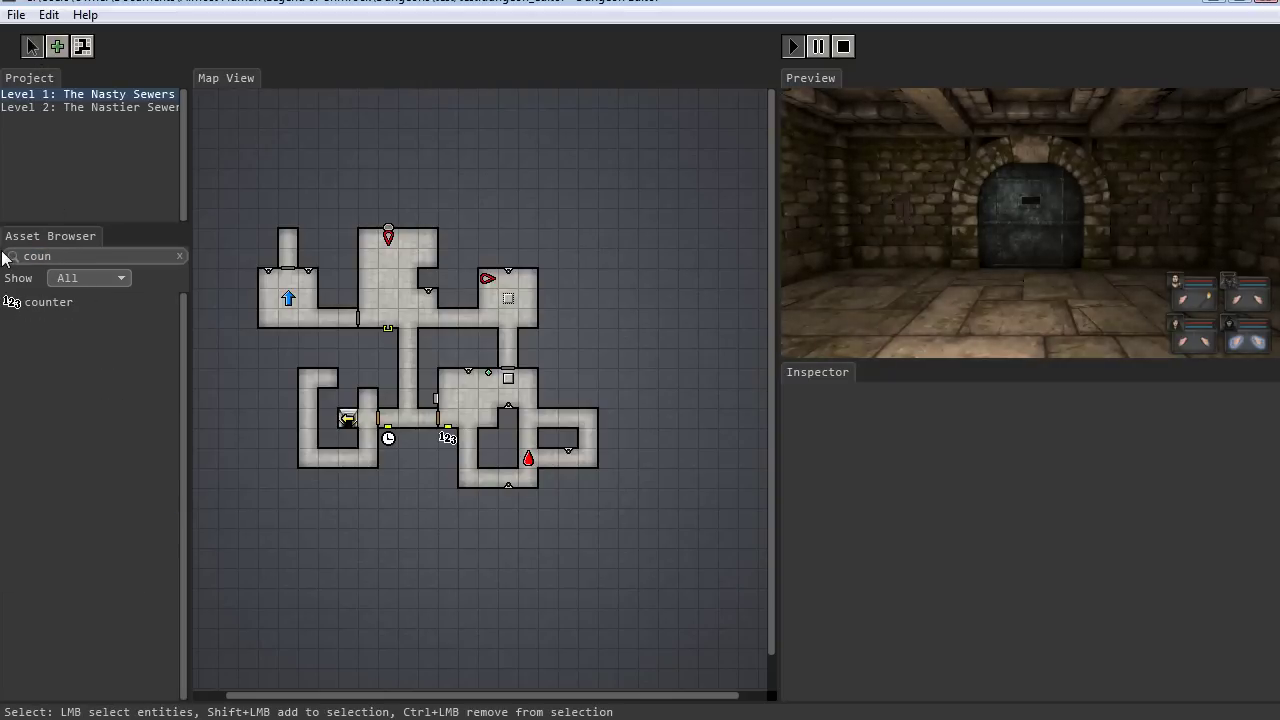
click(76, 301)
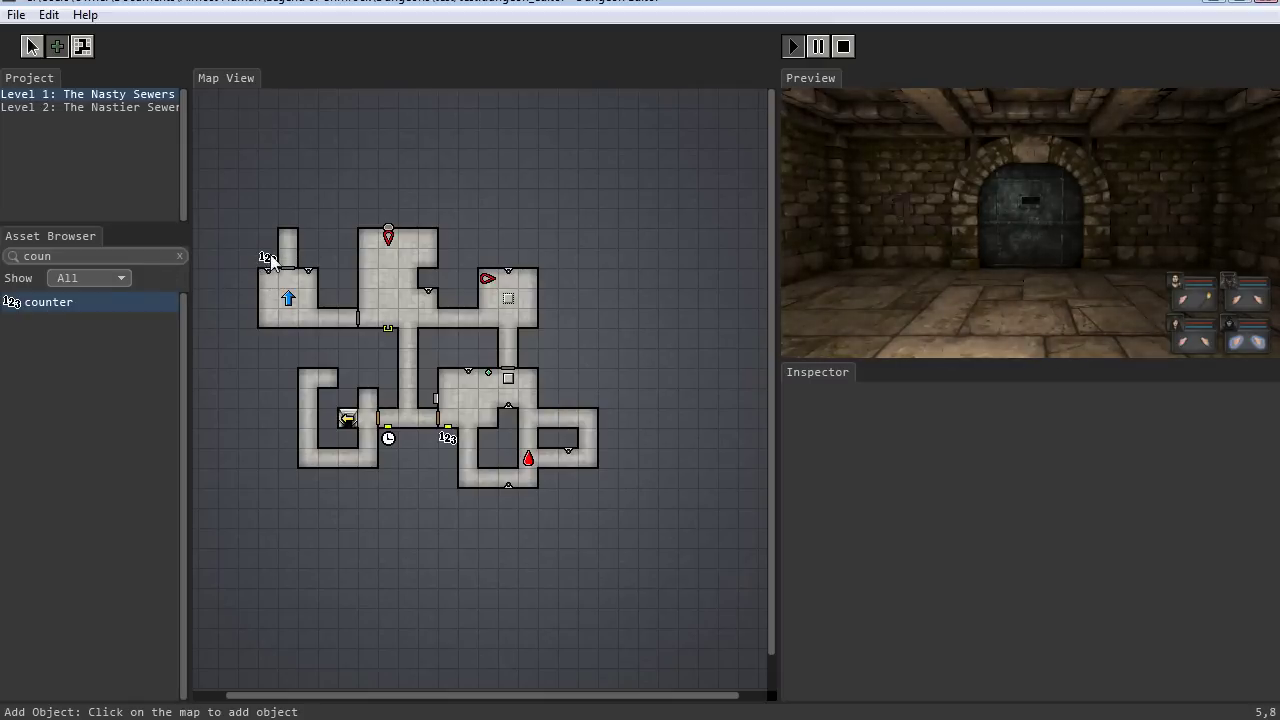
click(31, 46)
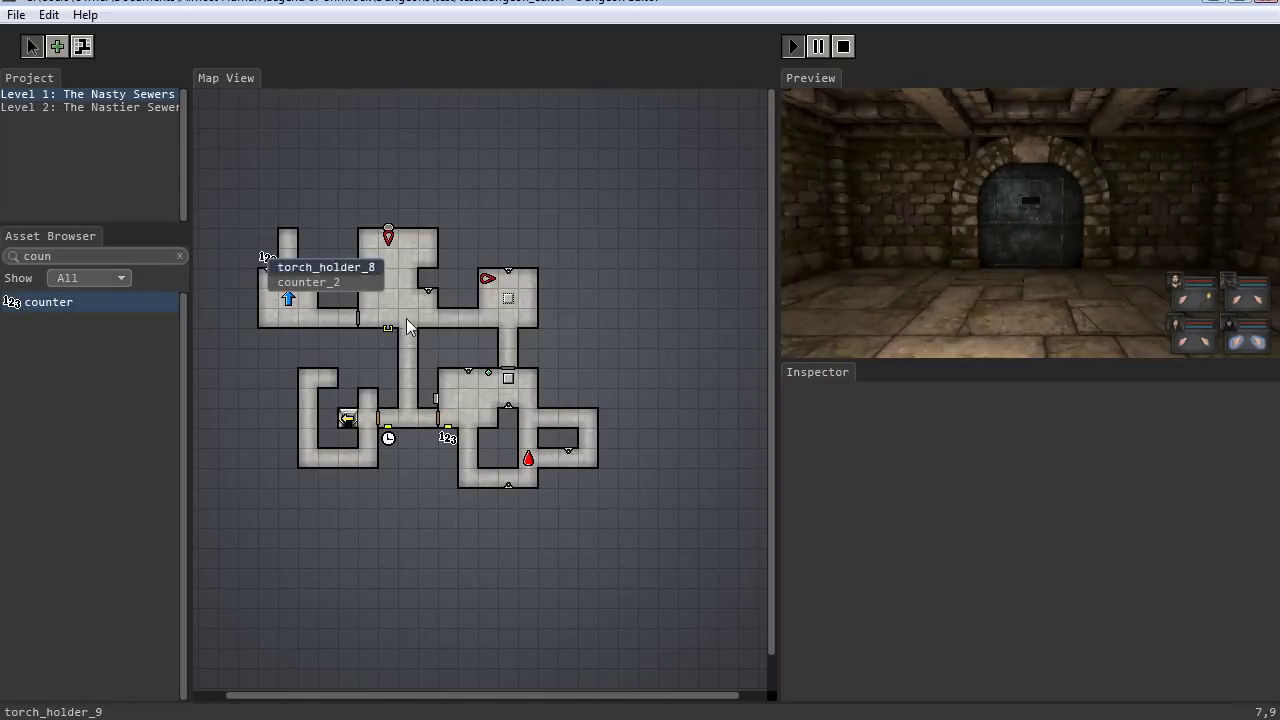
Set the new counter's initial value to 2 and its ID to torchcounter.
click(309, 282)
drag(897, 520, 862, 516)
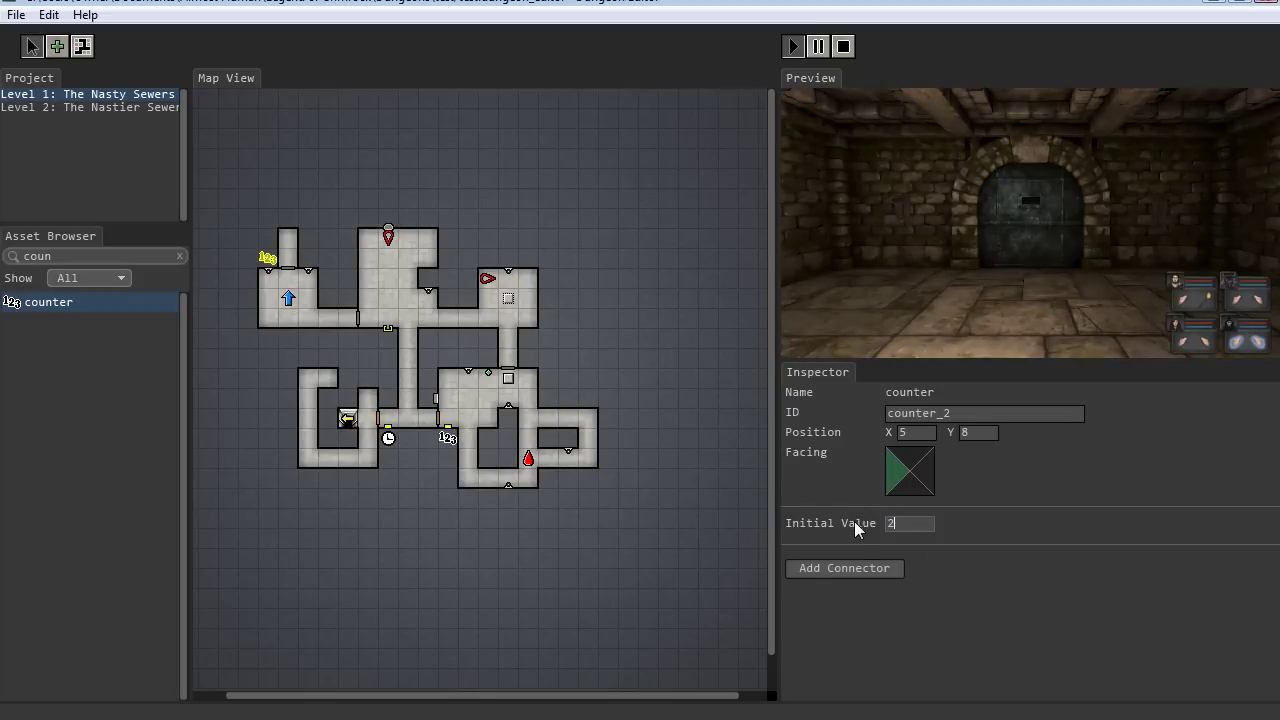
drag(988, 413, 839, 407)
text(door)
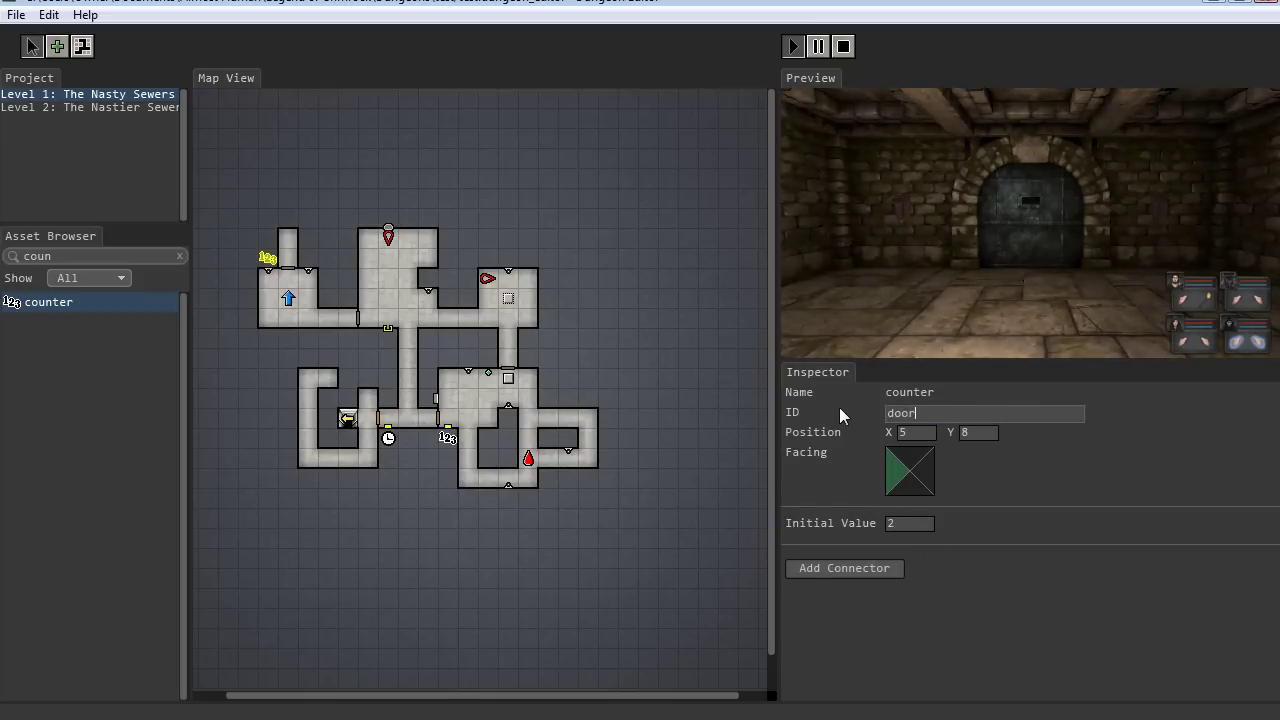
text(counte)
key(BackSpace)
key(BackSpace)
key(BackSpace)
key(BackSpace)
key(BackSpace)
key(BackSpace)
key(BackSpace)
key(BackSpace)
key(BackSpace)
key(BackSpace)
text(torchcounter)
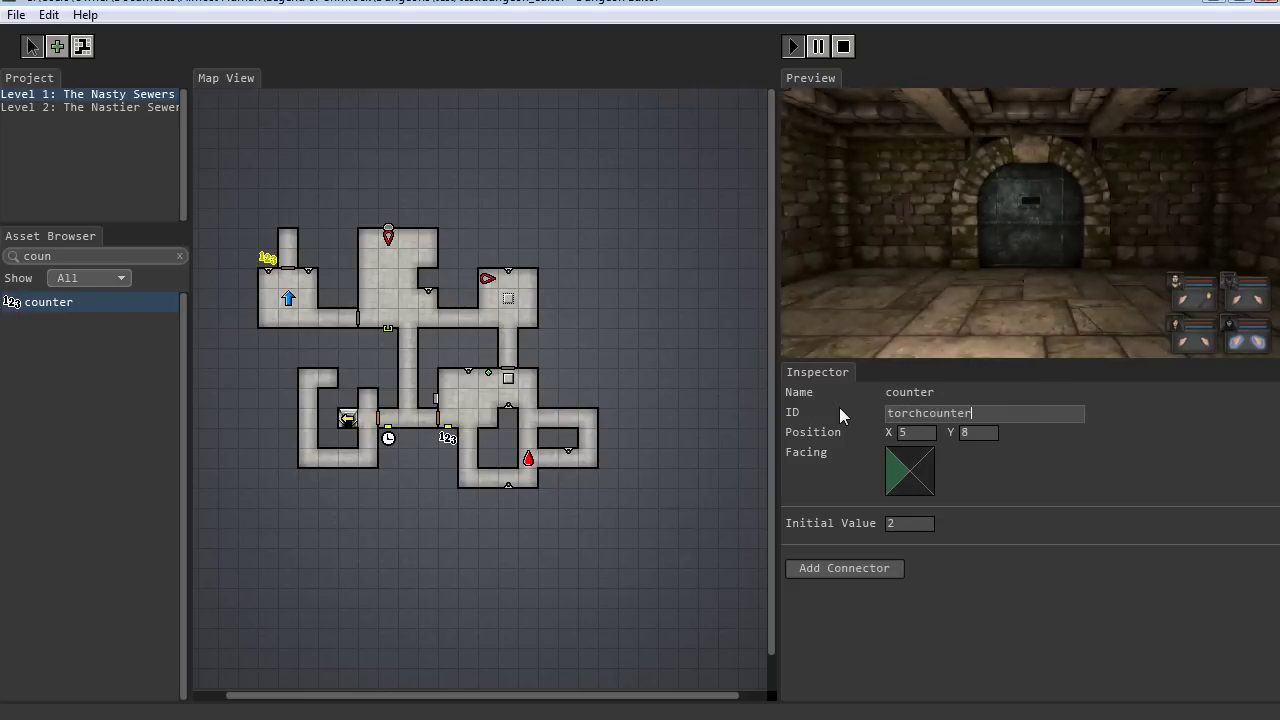
Add an activate connector from the torch holder at 5,9 to torchcounter.
click(268, 271)
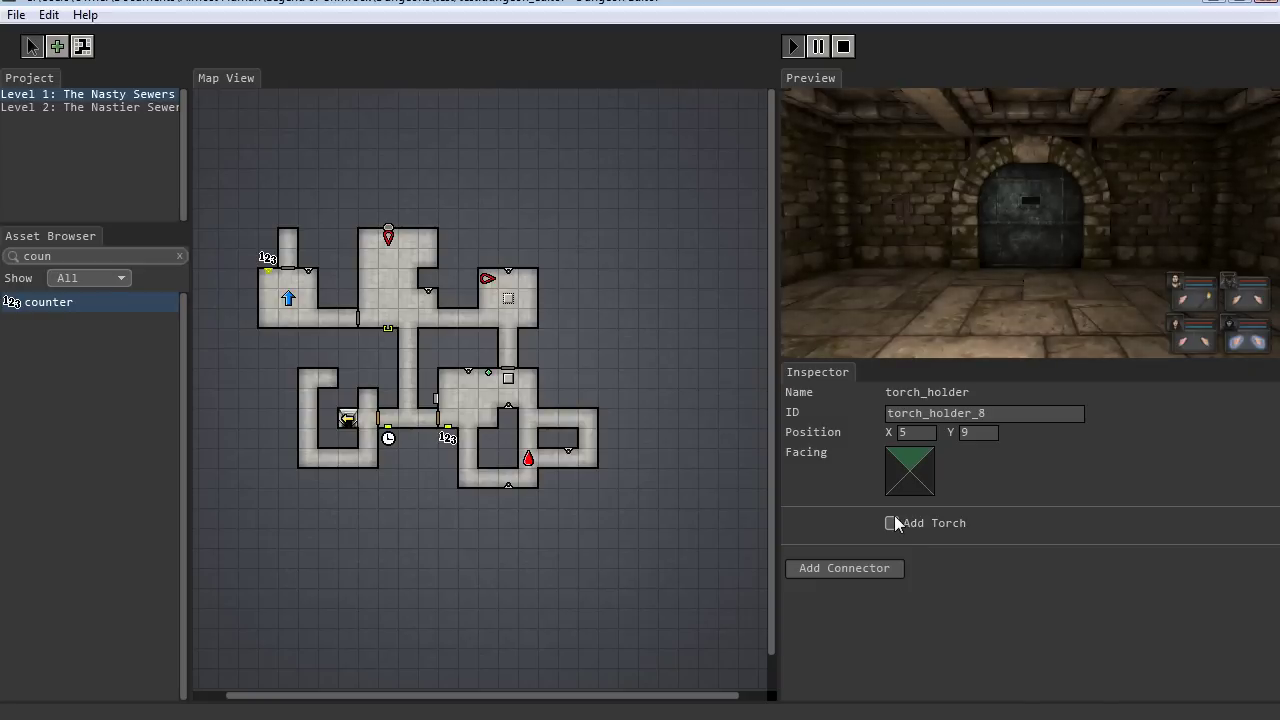
click(843, 568)
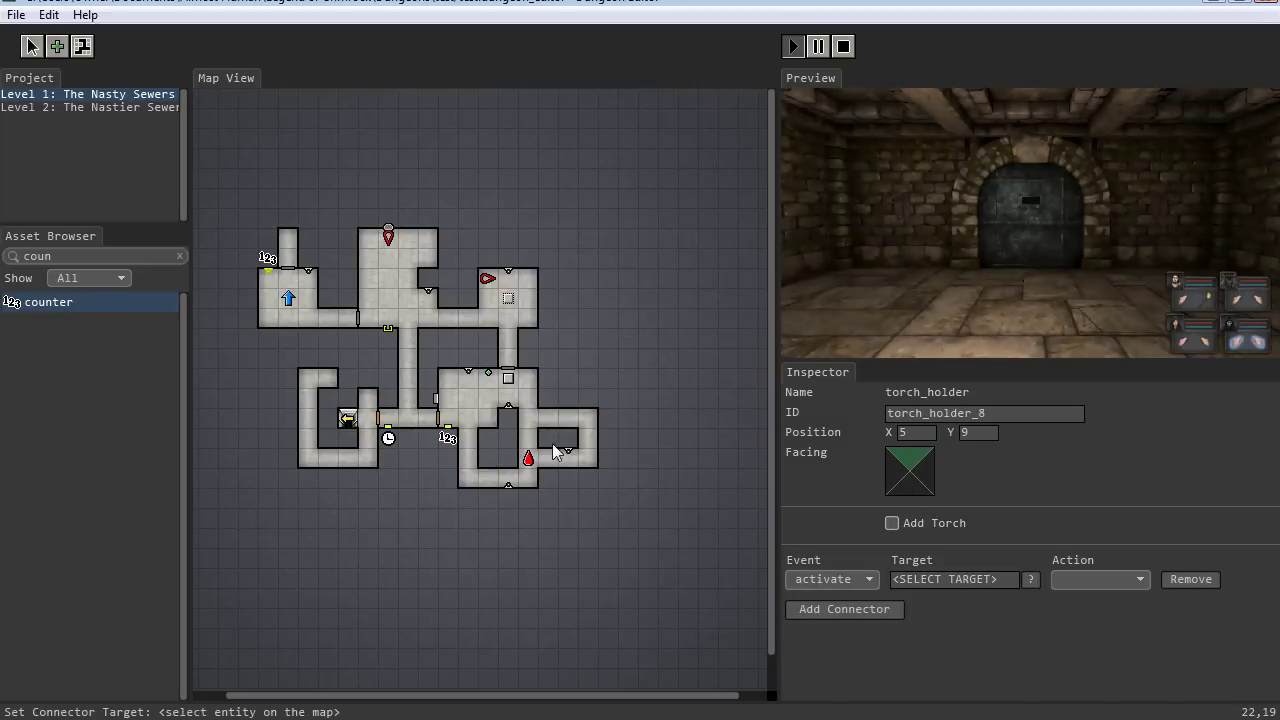
click(267, 259)
Add an activate connector from the torch holder at 7,9 to torchcounter with the action decrement.
click(309, 271)
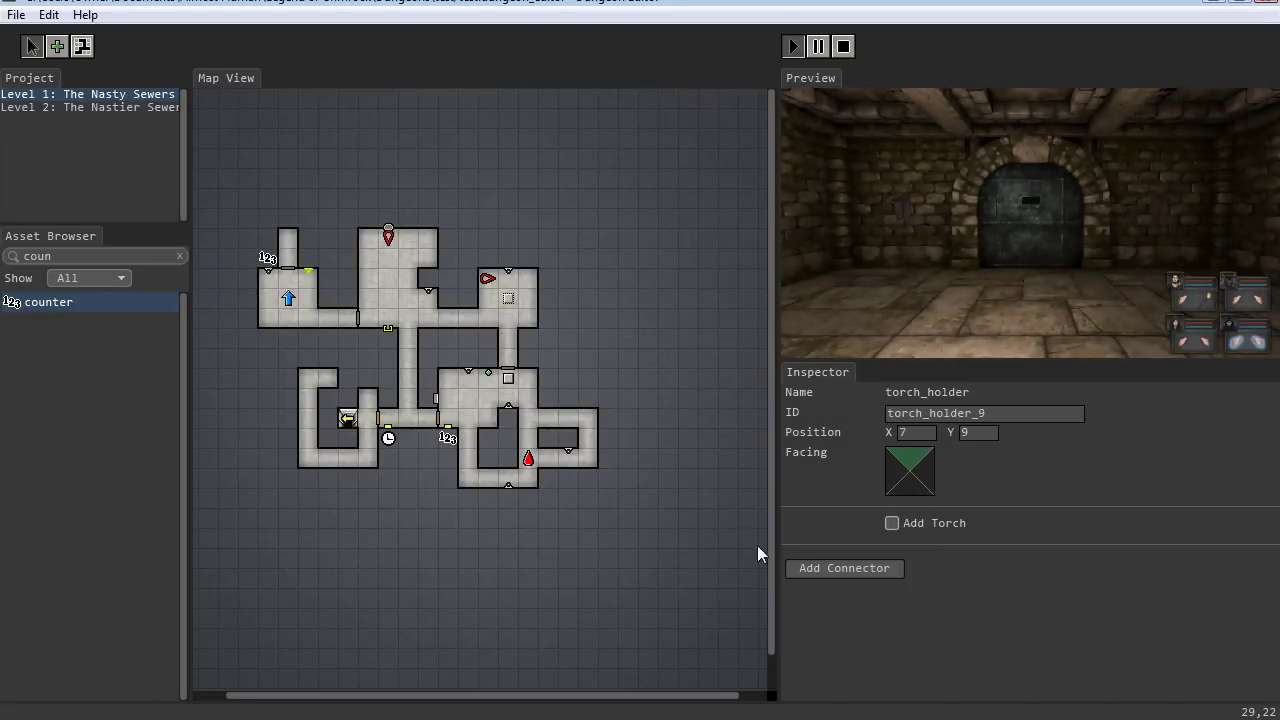
click(805, 568)
click(267, 262)
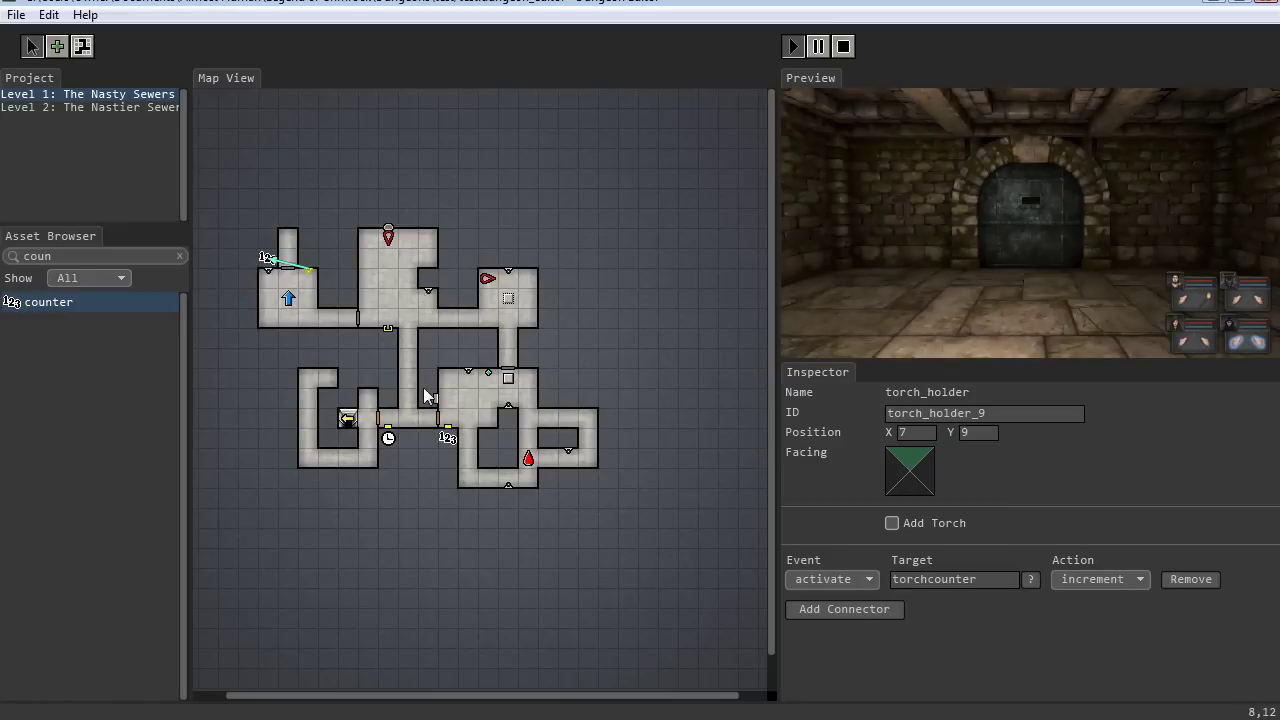
click(1139, 579)
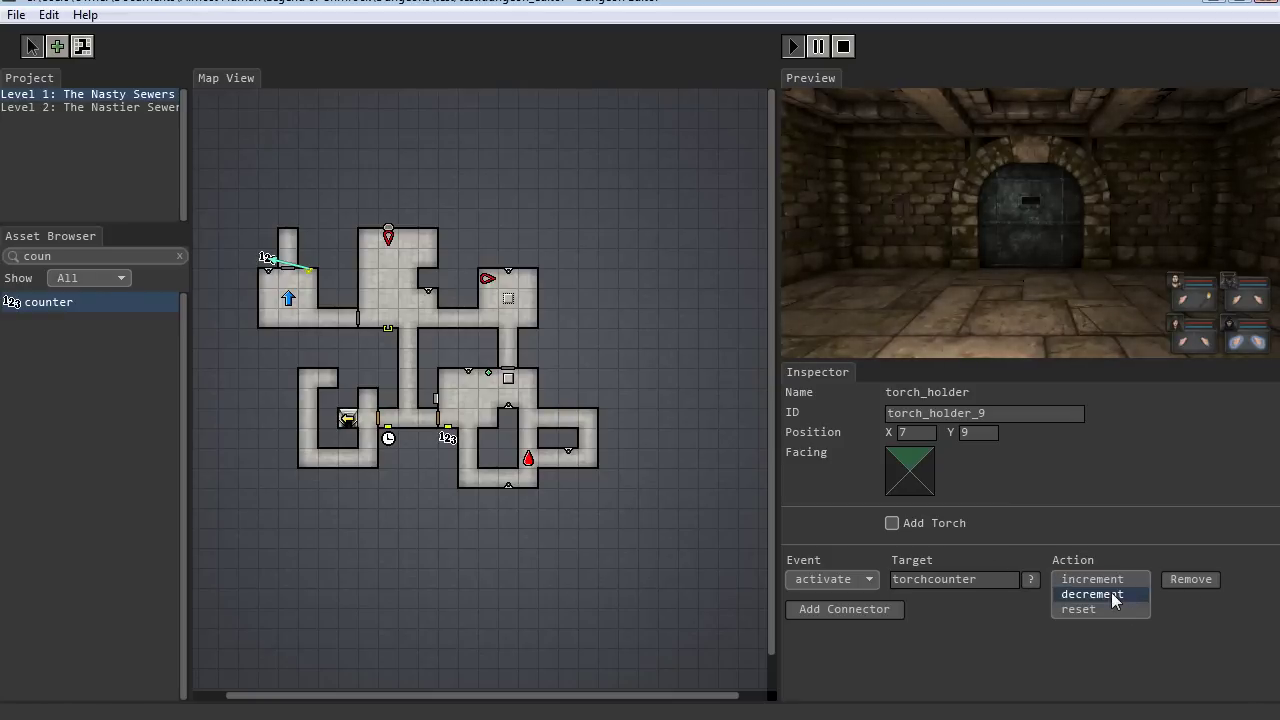
click(1085, 594)
Change the action of the 5,9 torch holder's connector to decrement.
click(270, 270)
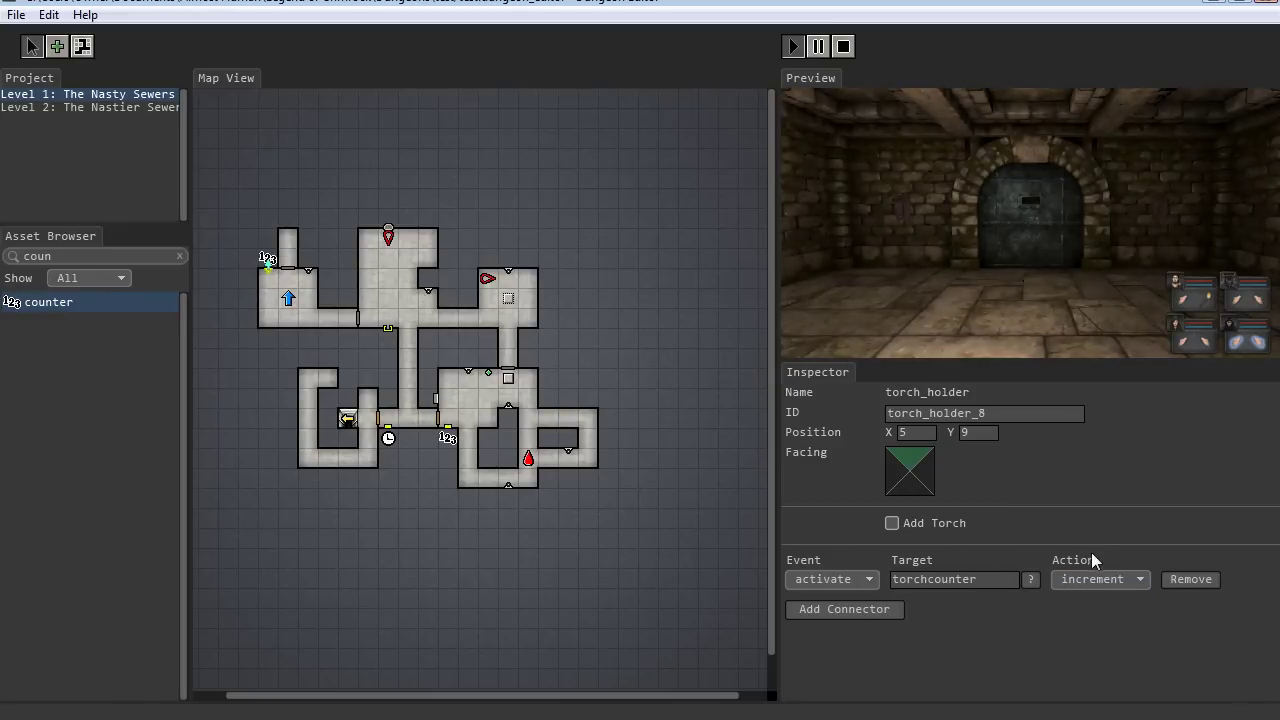
click(1100, 580)
click(1100, 594)
Connect torchcounter's activate event to the new metal door with the action open.
click(267, 258)
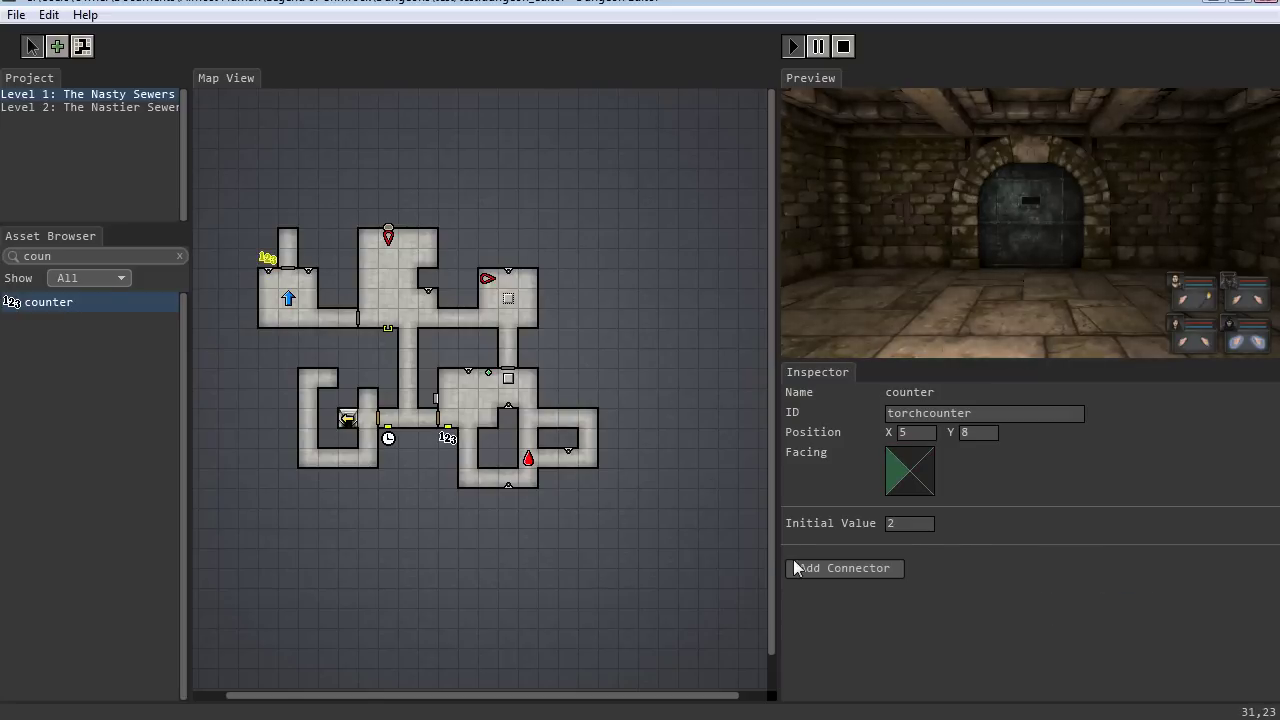
click(290, 273)
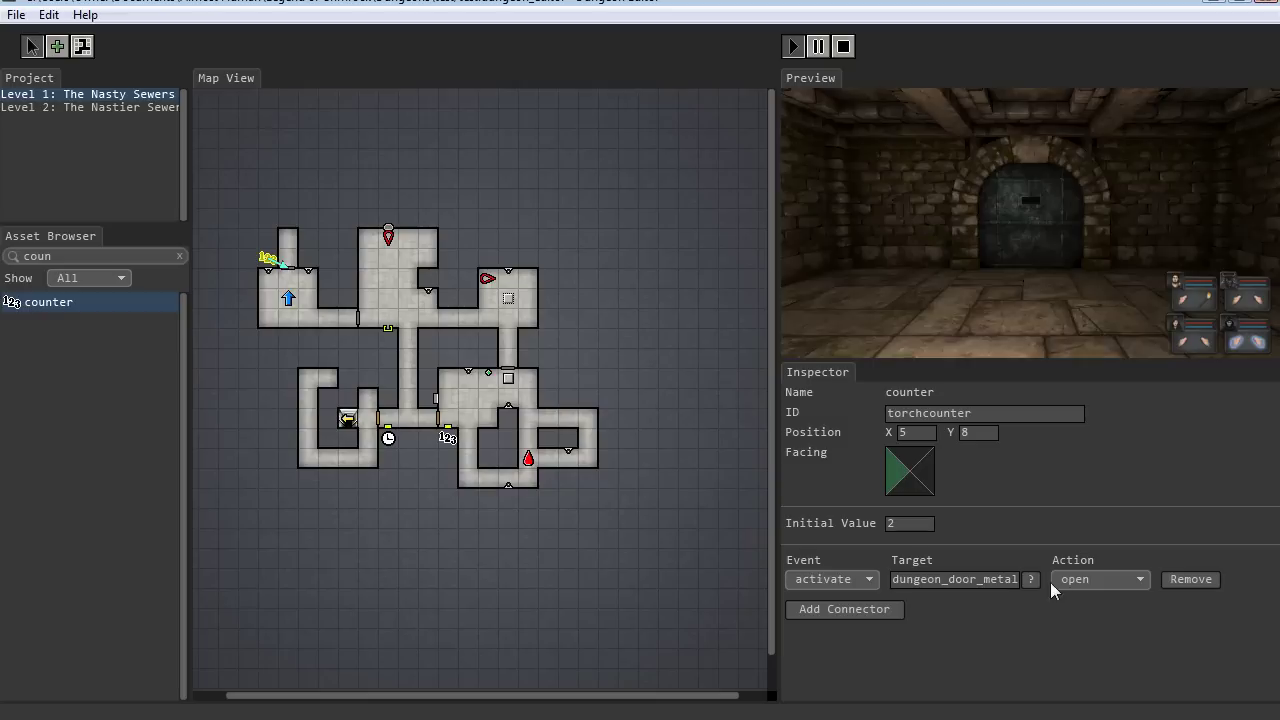
Test the puzzle in the preview by putting the party's Everburning Torch in the torch holder west of the door.
click(795, 47)
key(f)
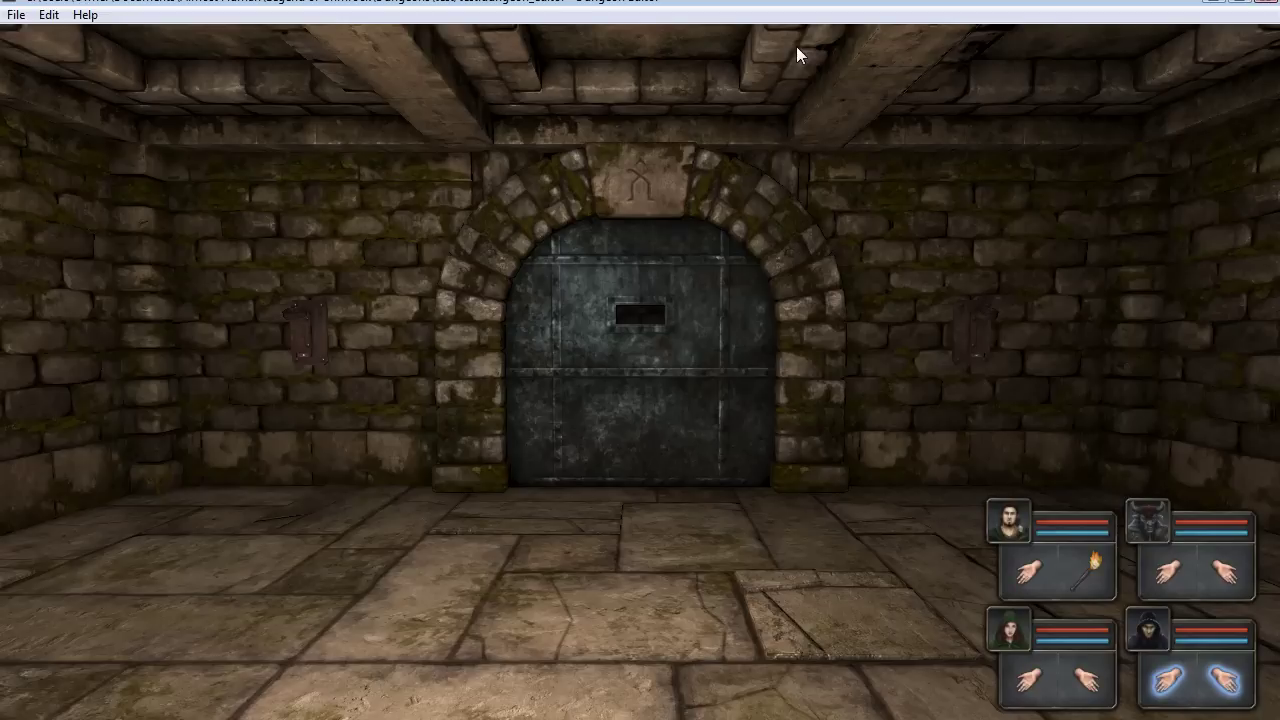
key(a)
key(q)
click(1088, 570)
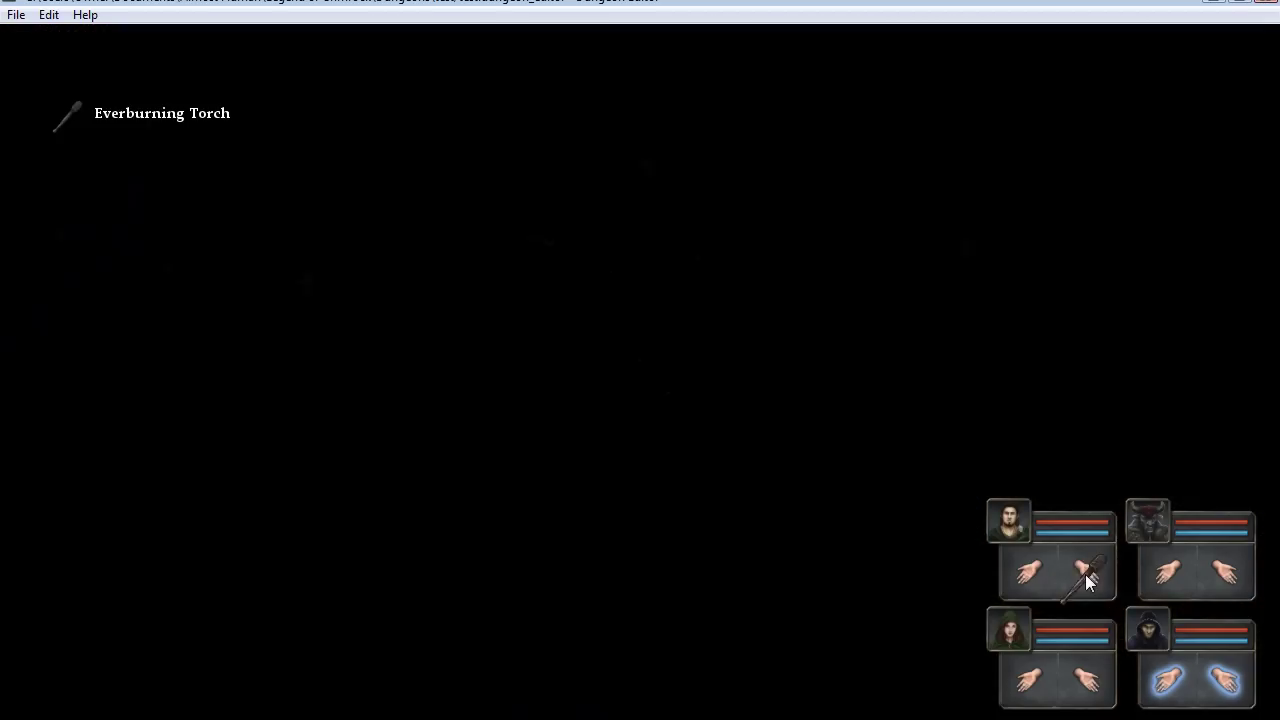
click(635, 319)
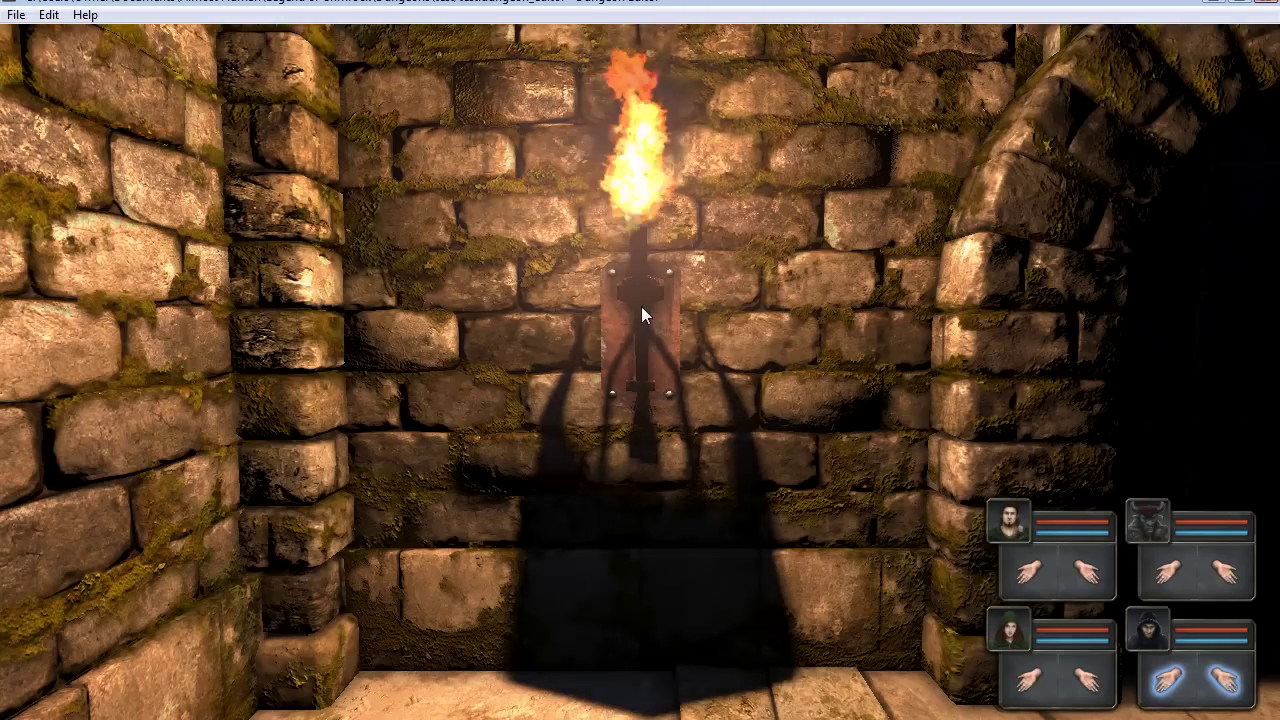
key(e)
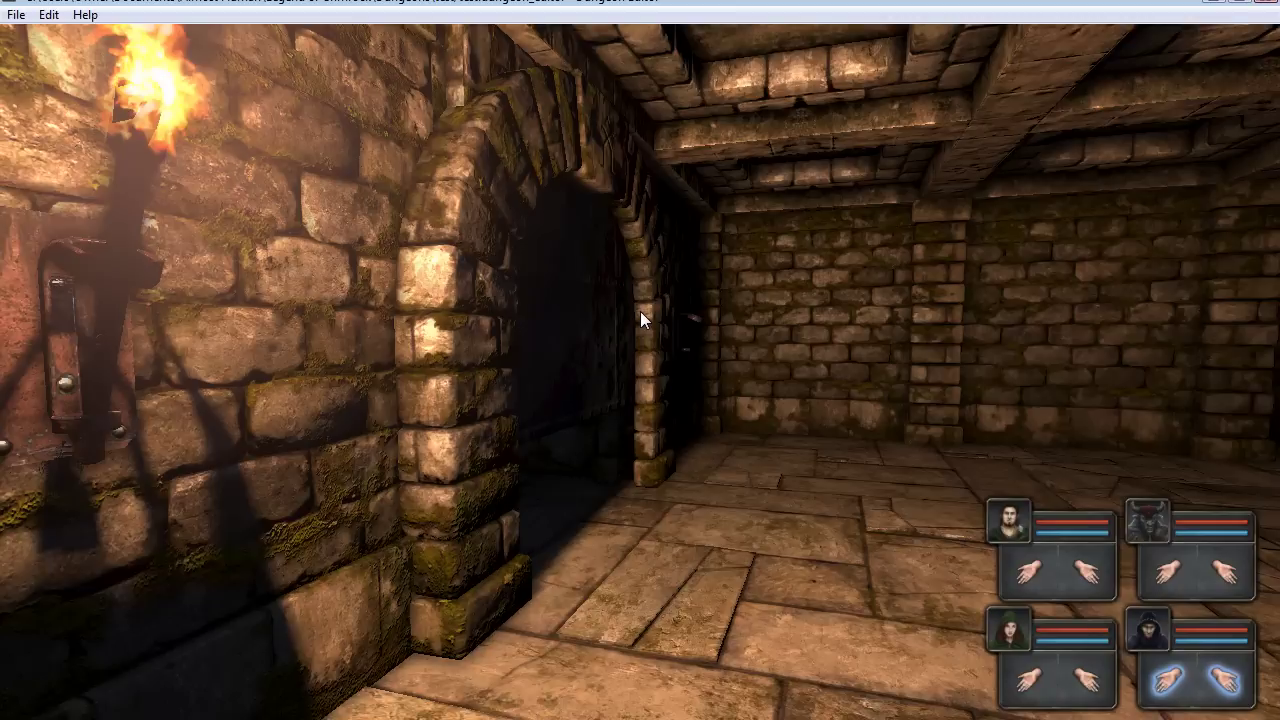
key(d)
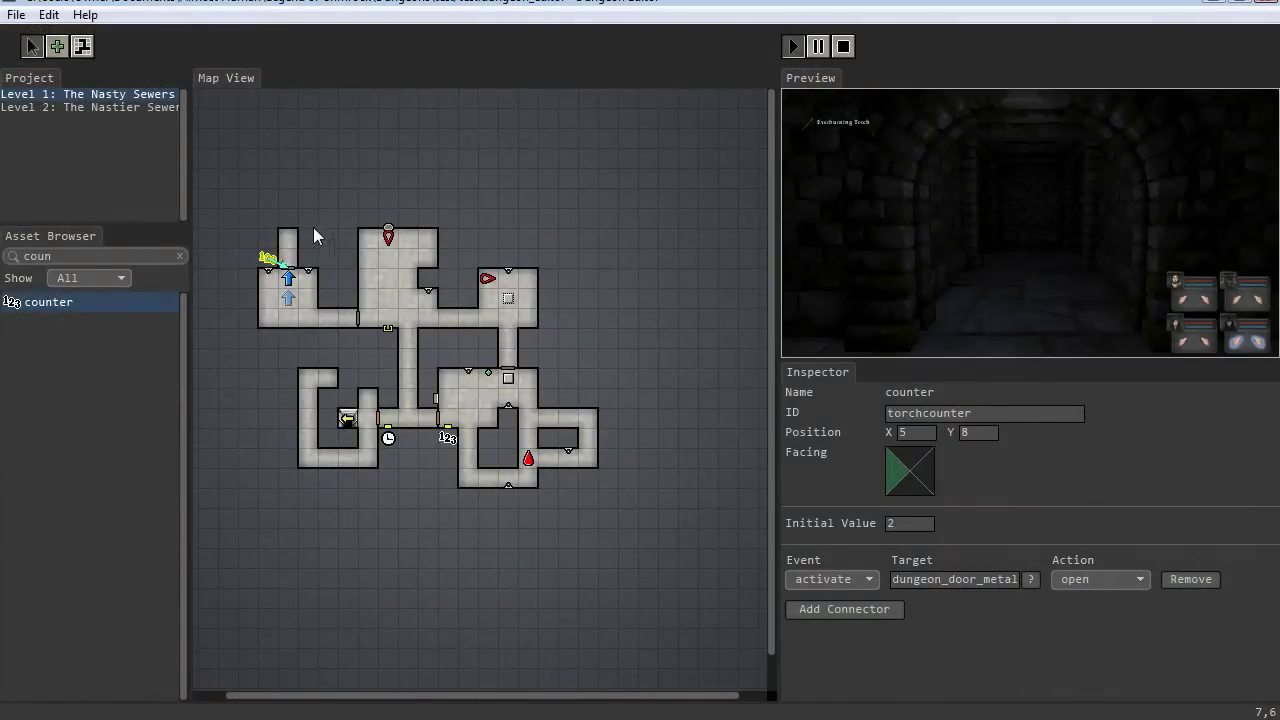
Add a deactivate connector from the torch holder at 5,9 to torchcounter with the action increment.
click(269, 272)
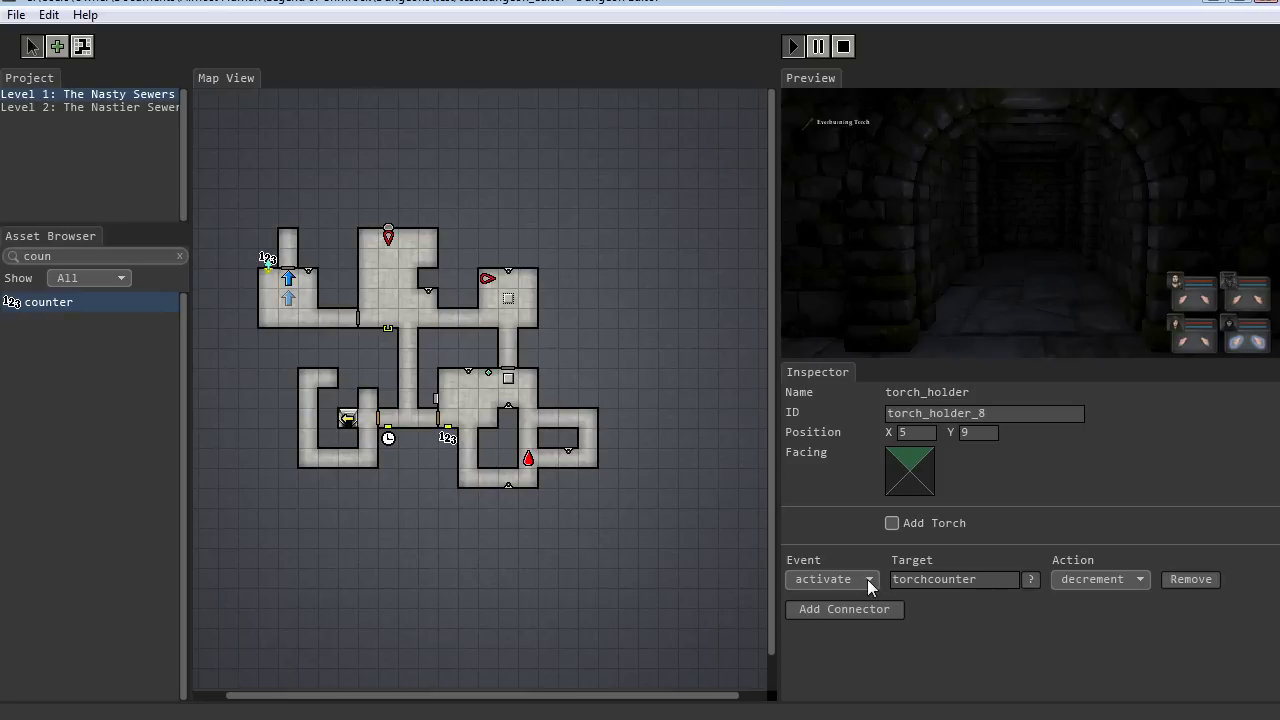
click(848, 609)
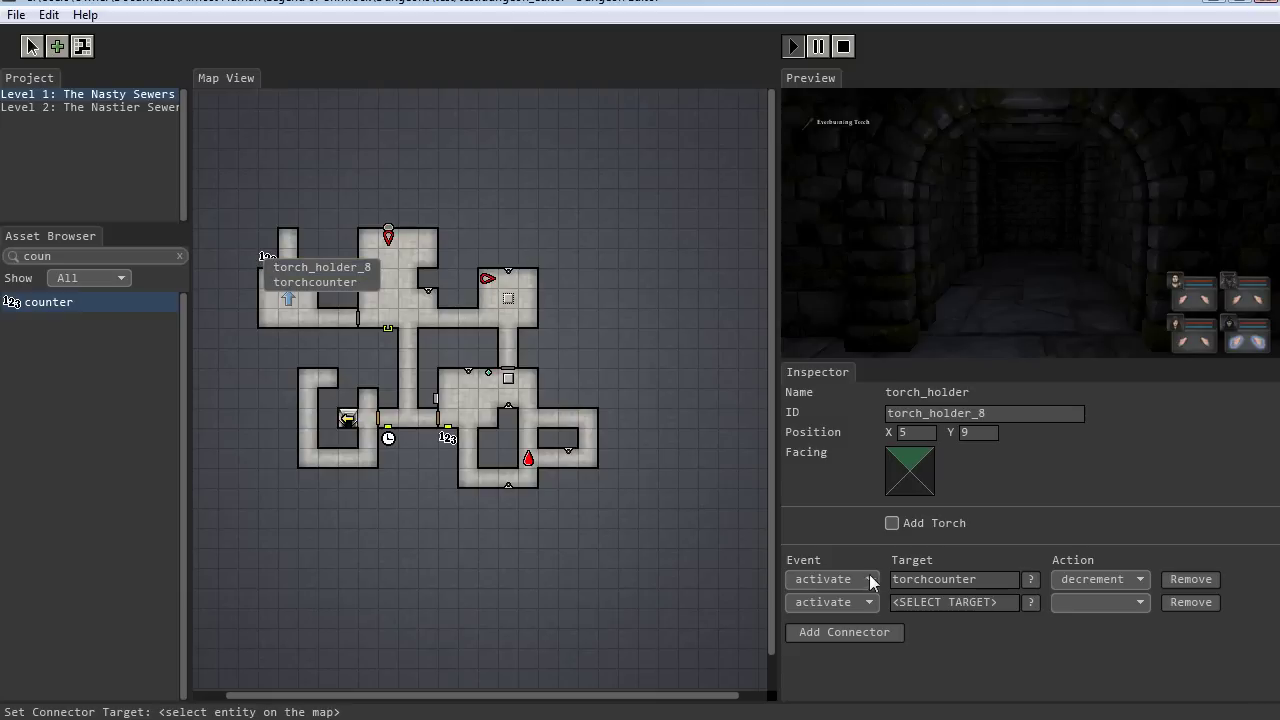
click(868, 602)
click(835, 614)
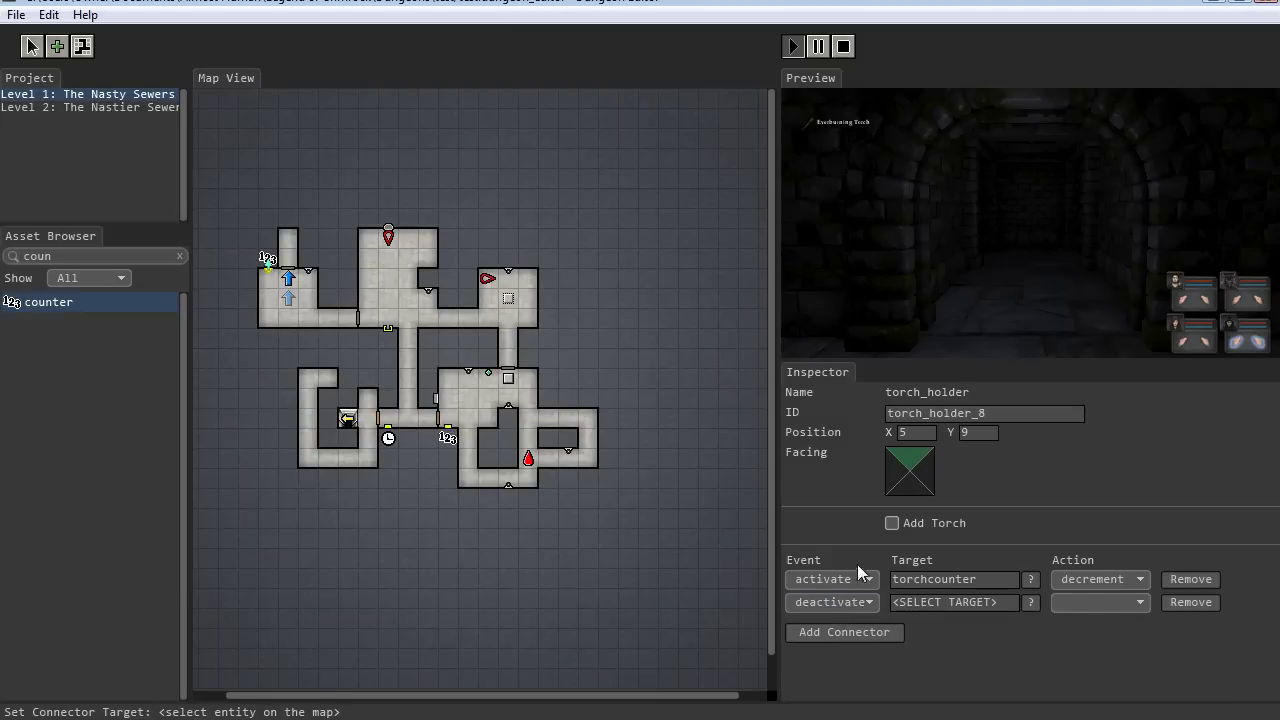
click(268, 259)
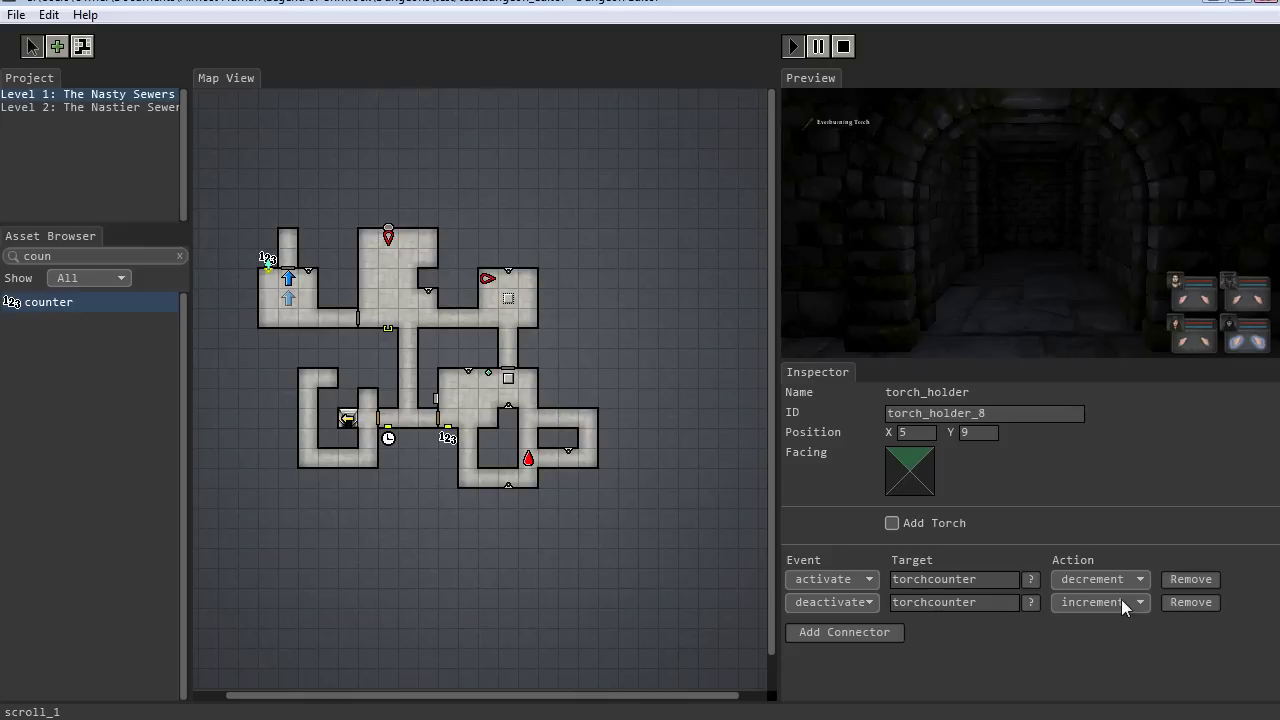
Test in the preview by repeatedly placing and removing the Everburning Torch in the torch holder west of the door.
click(795, 47)
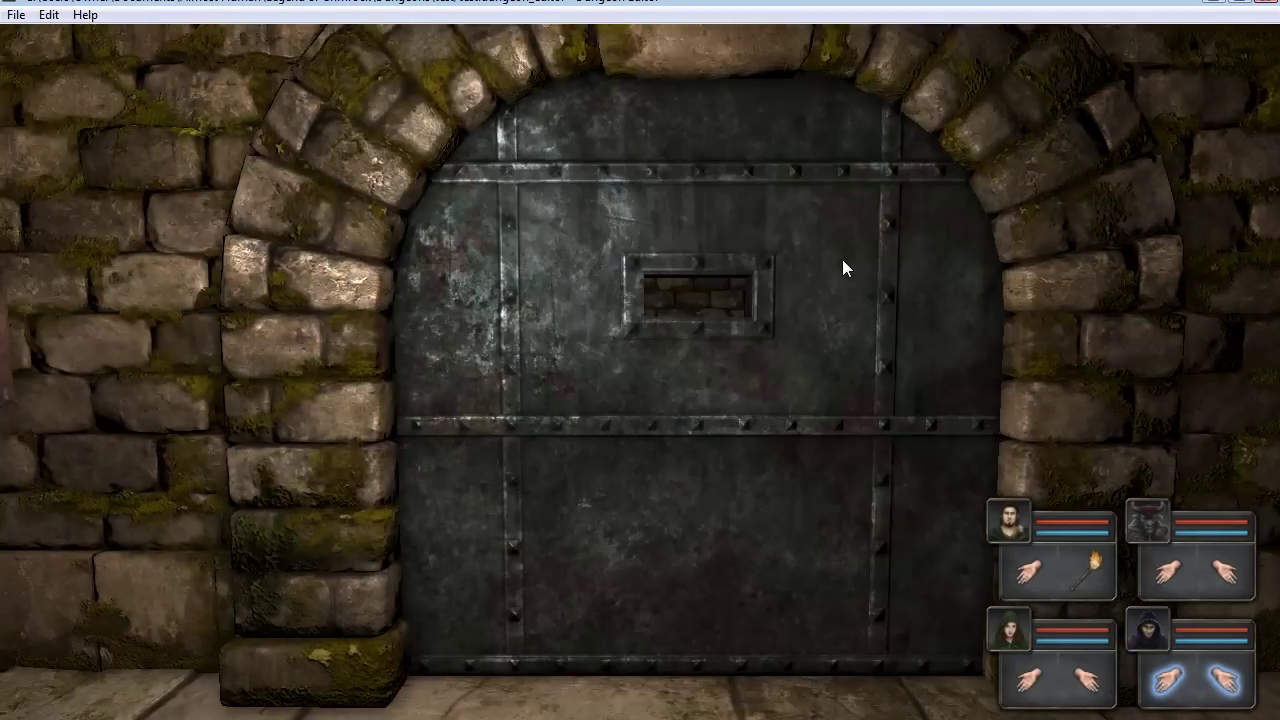
key(q)
click(1090, 570)
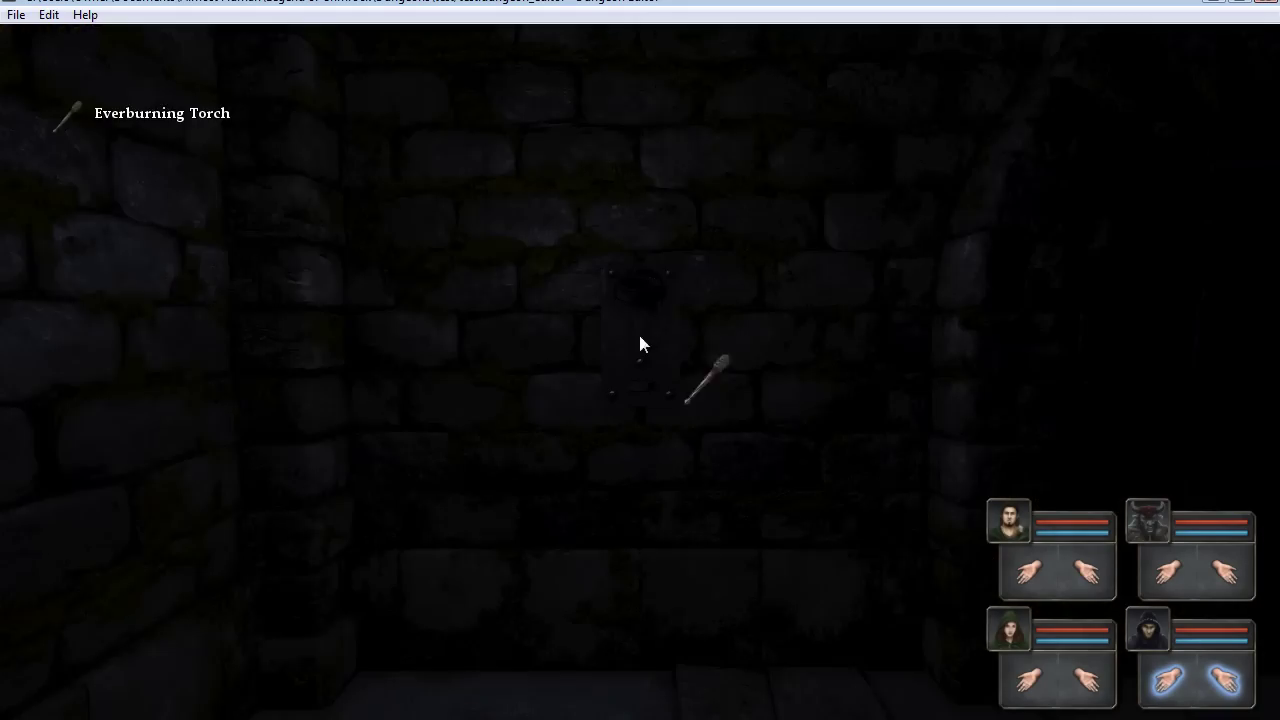
click(640, 337)
click(646, 334)
click(645, 335)
click(645, 326)
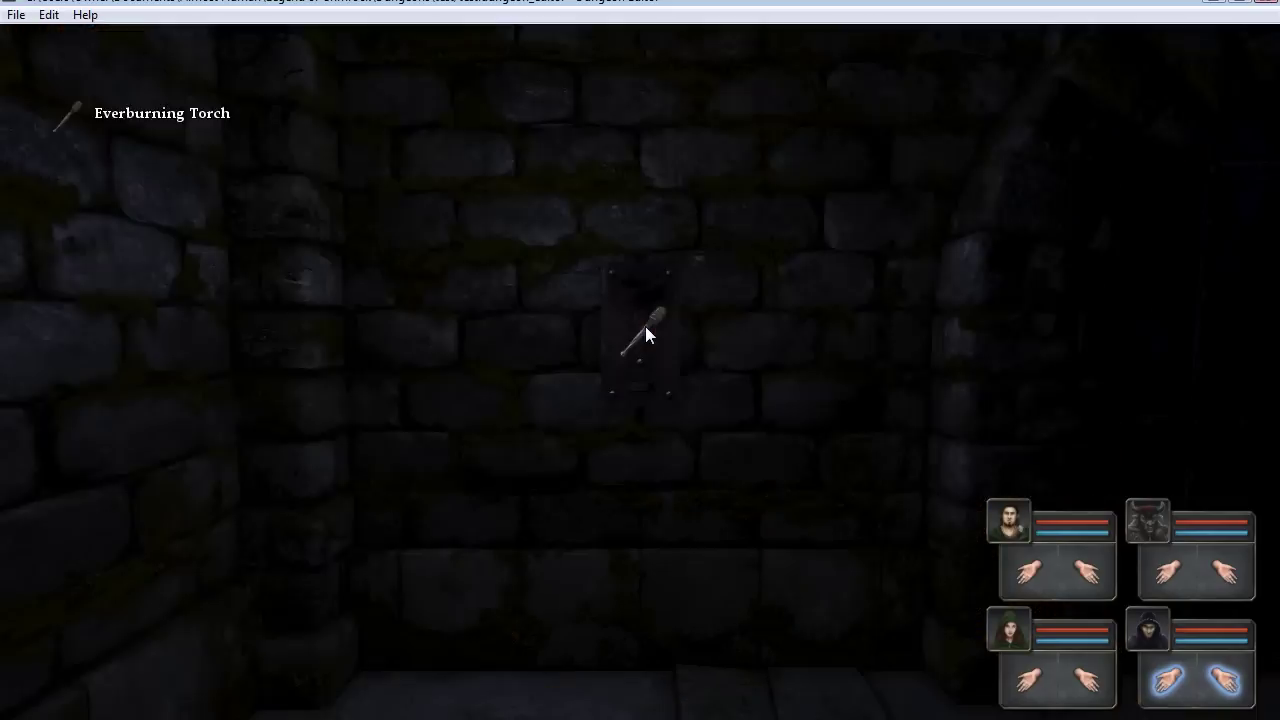
click(645, 326)
key(d)
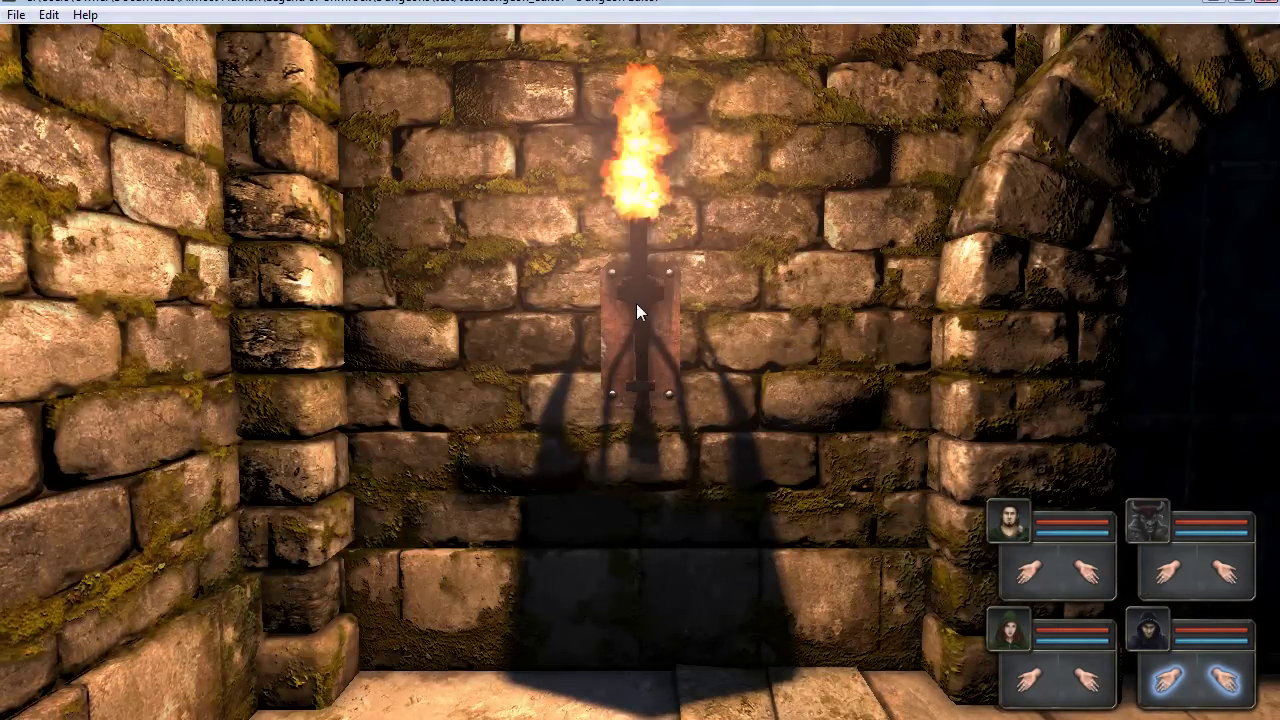
key(Escape)
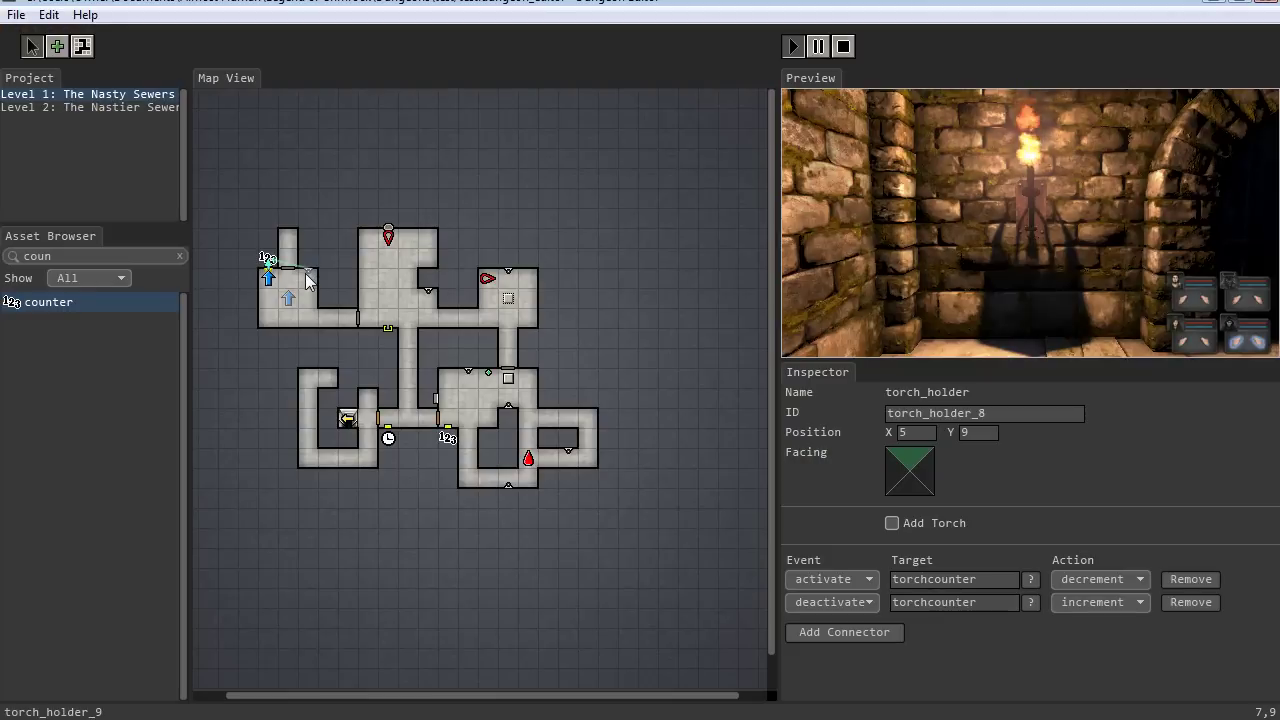
Add a deactivate connector from the torch holder at 7,9 to torchcounter with the action increment.
click(306, 282)
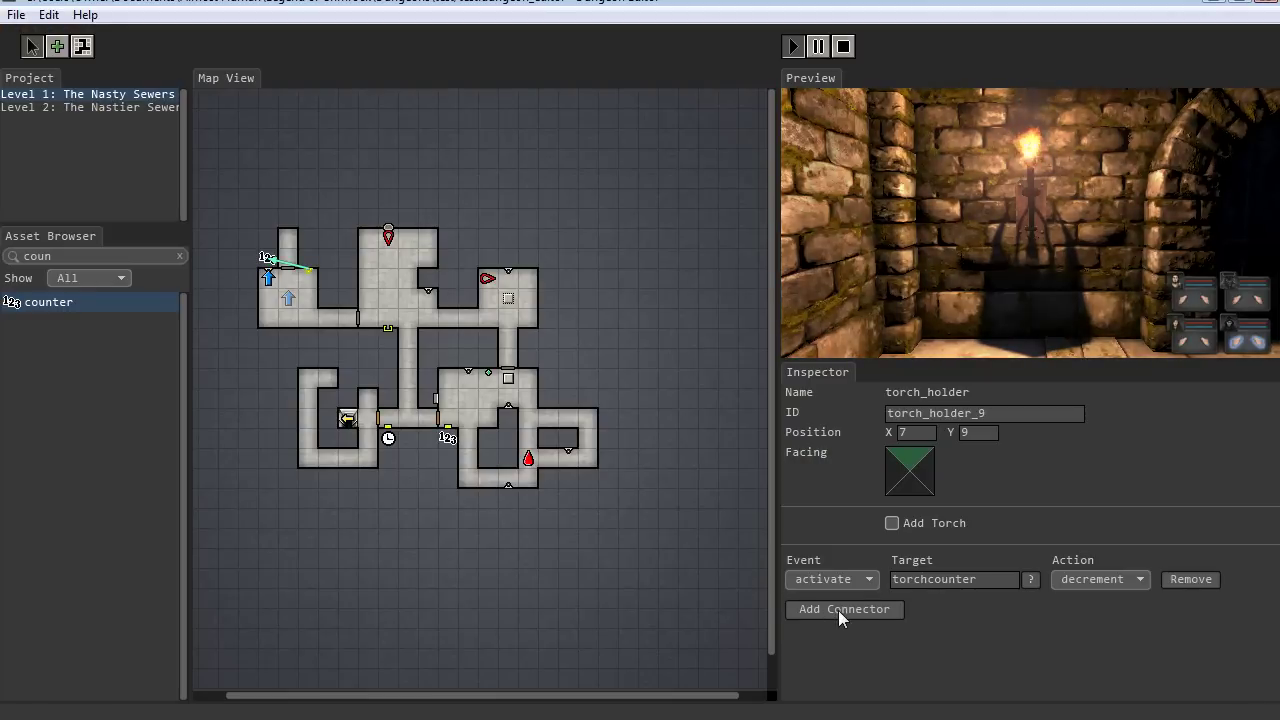
click(838, 610)
click(263, 257)
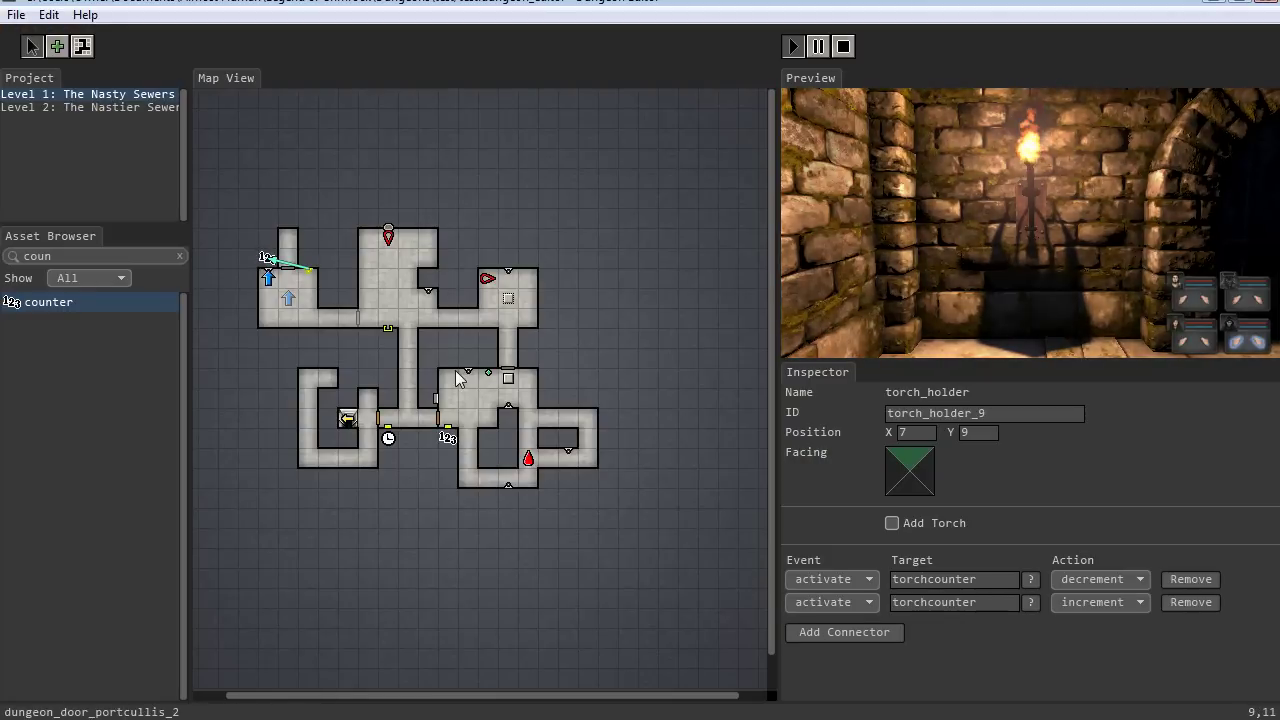
click(869, 604)
click(848, 616)
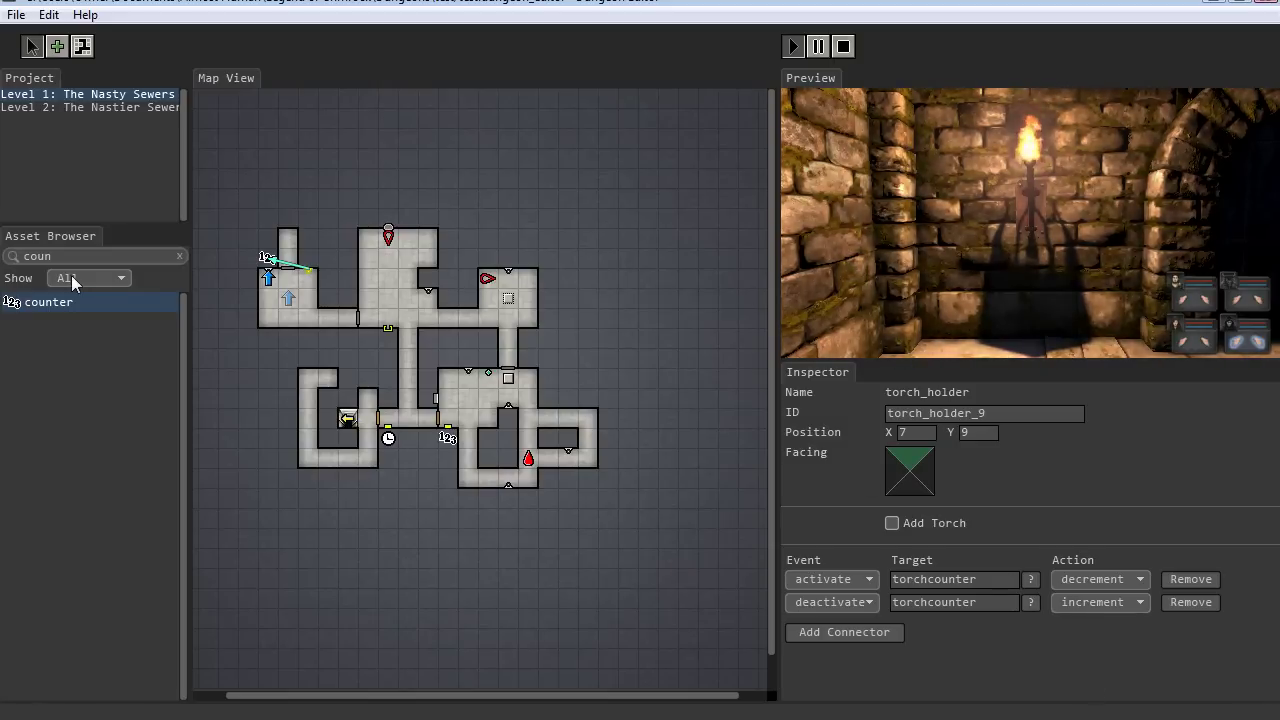
Find the torch asset with the search "tor" and place one on the floor at 7,10.
drag(60, 261, 3, 260)
key(ctrl+a)
text(tor)
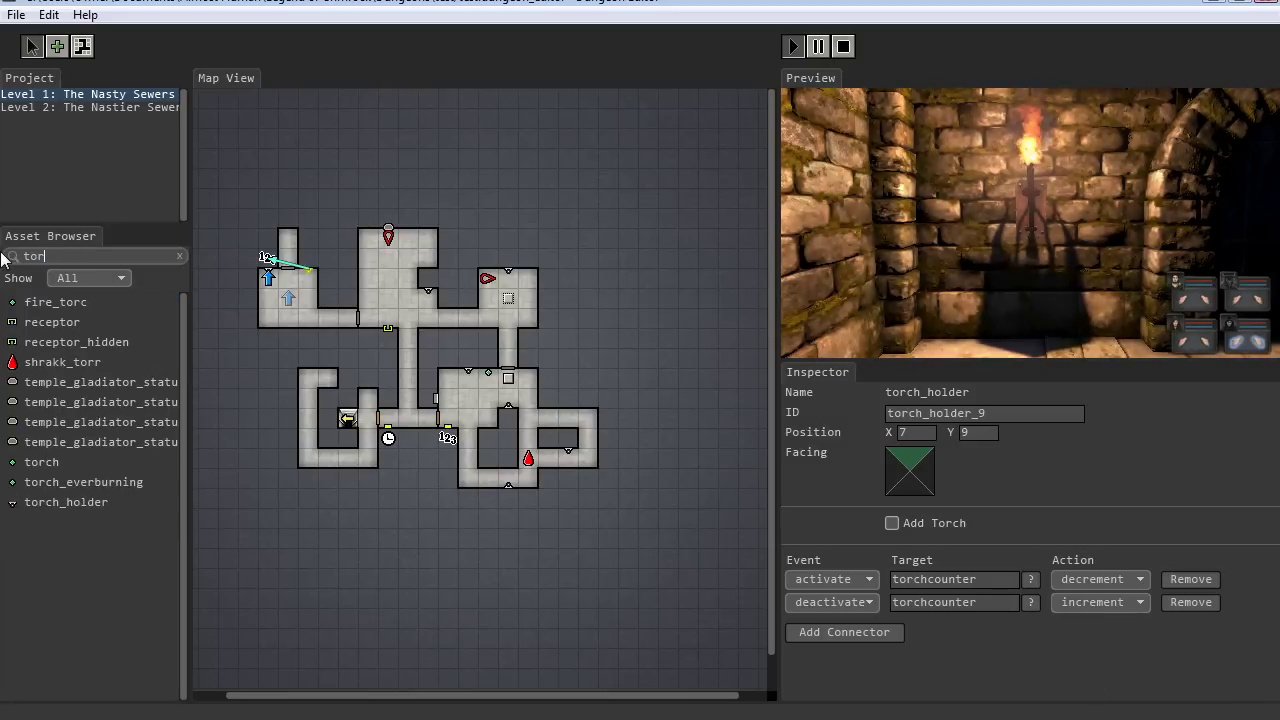
click(42, 463)
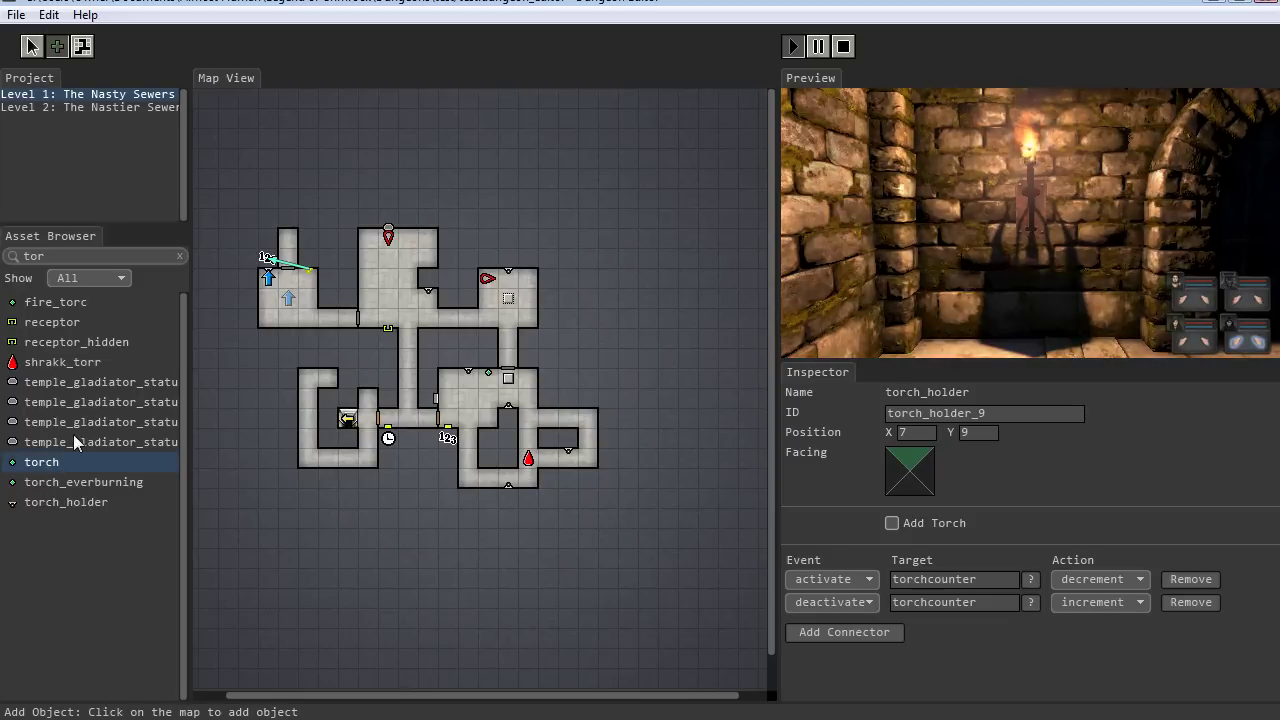
Reset and restart the preview, then put the party's Everburning Torch in the west torch holder.
click(843, 47)
click(795, 47)
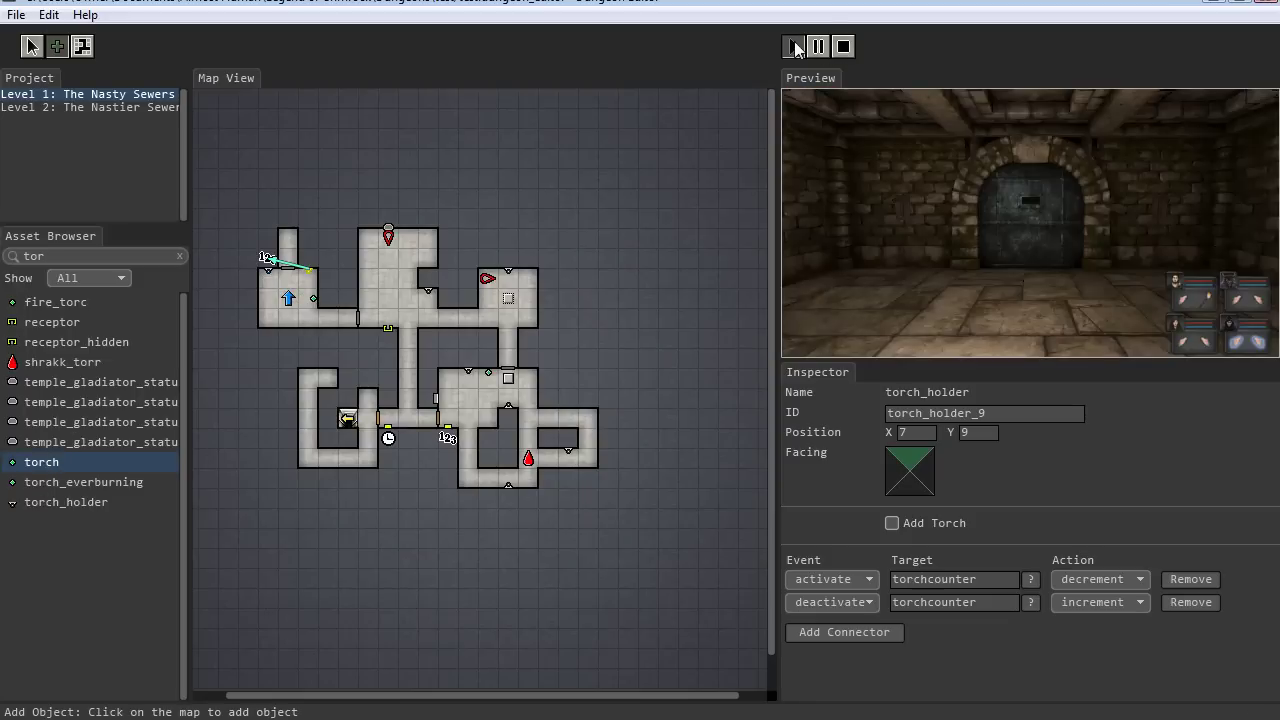
key(f)
key(a)
key(w)
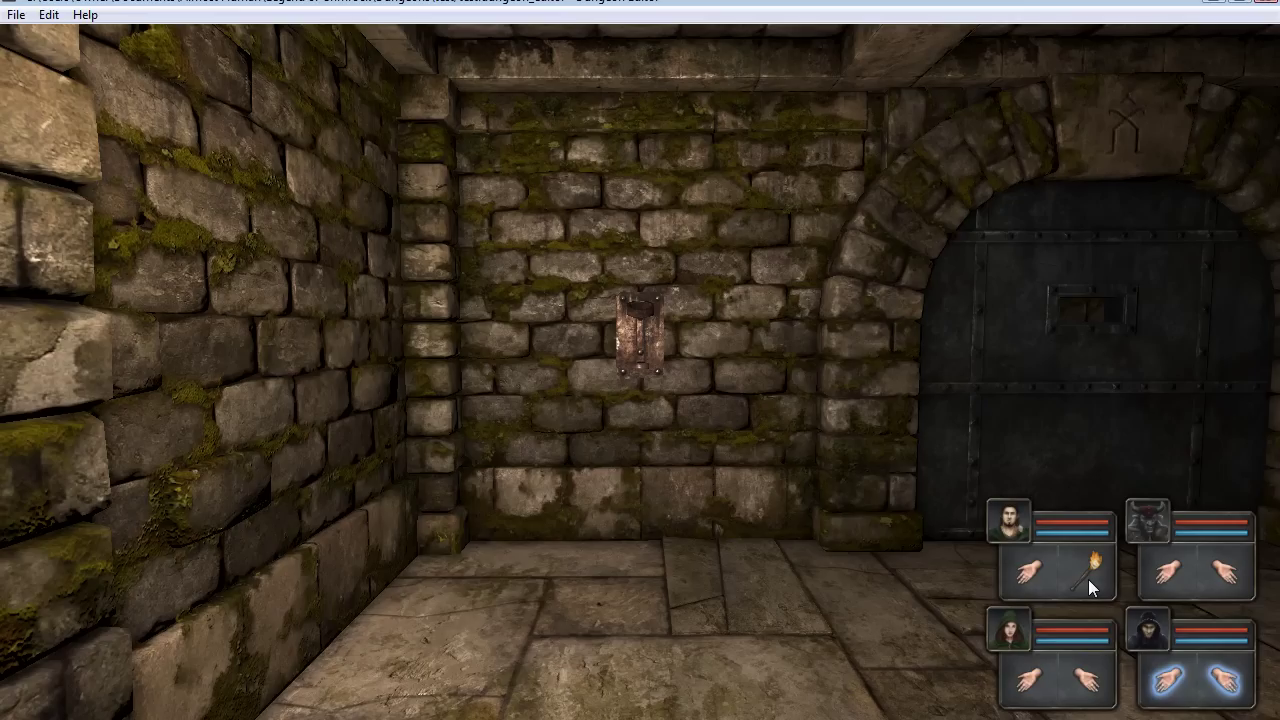
click(1088, 576)
click(661, 335)
Pick up the torch from the room's floor, place it in the east torch holder and check the door.
key(e)
key(e)
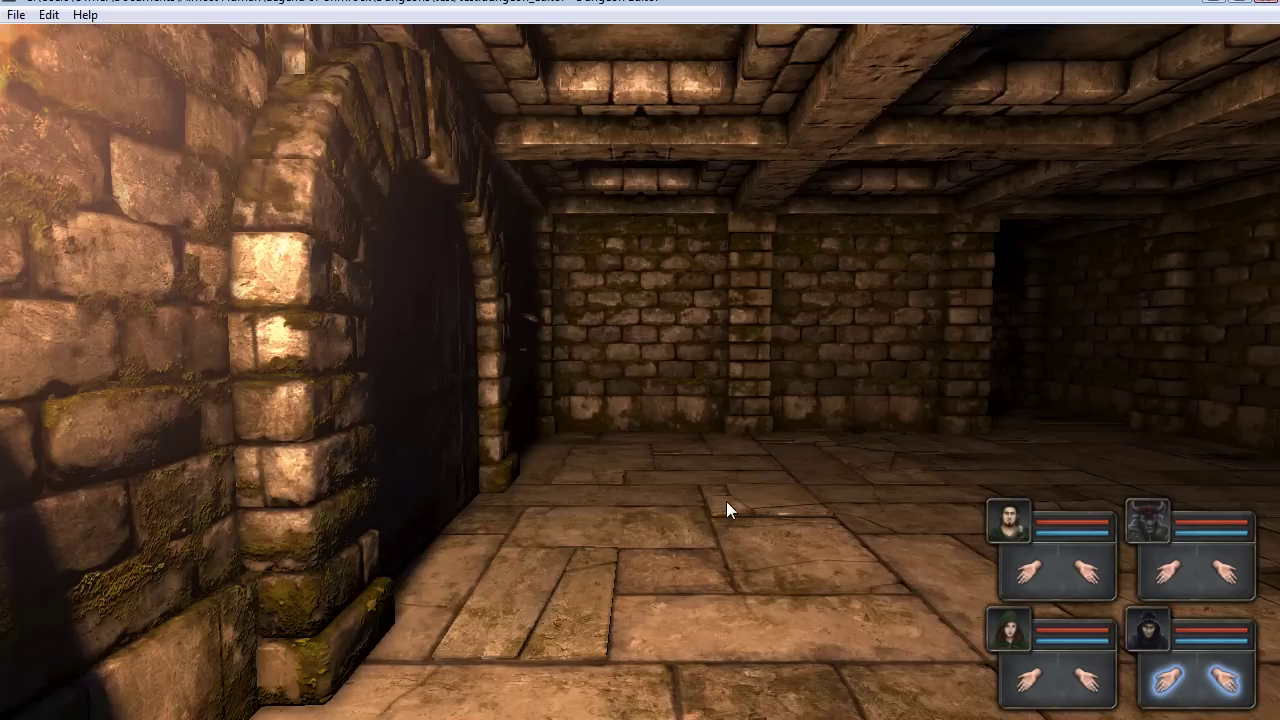
key(w)
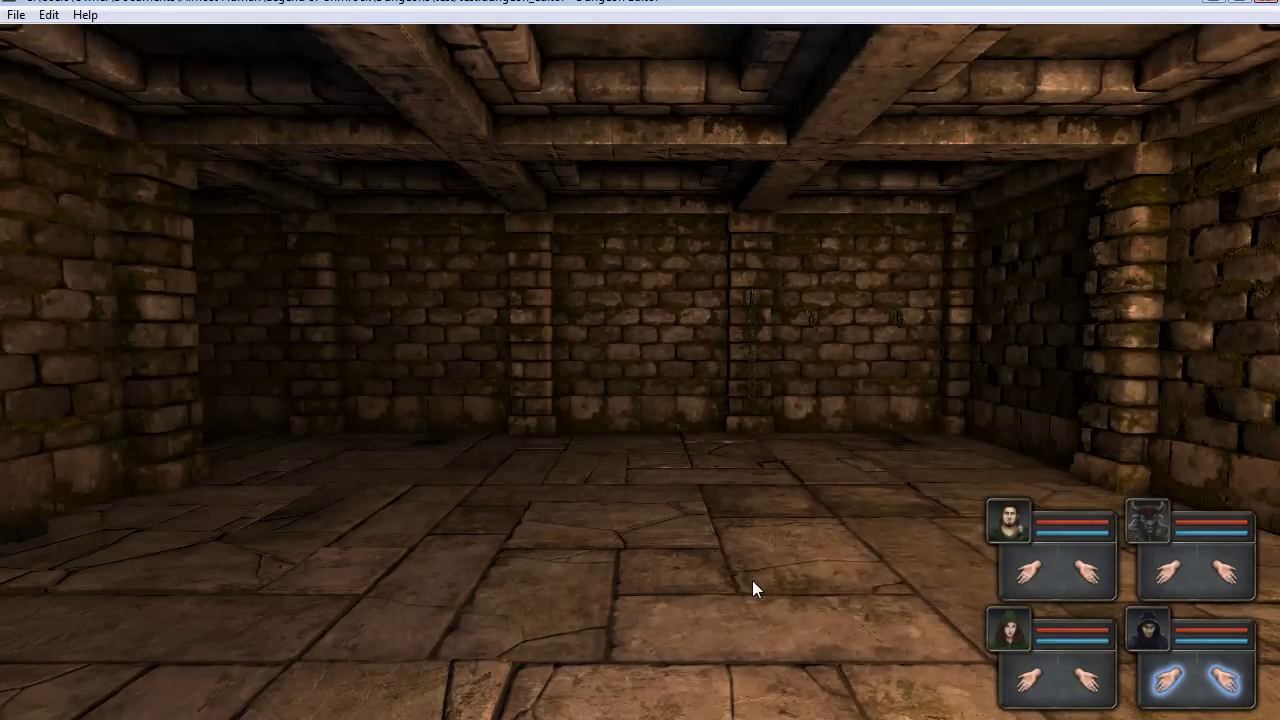
key(w)
key(q)
key(w)
click(598, 687)
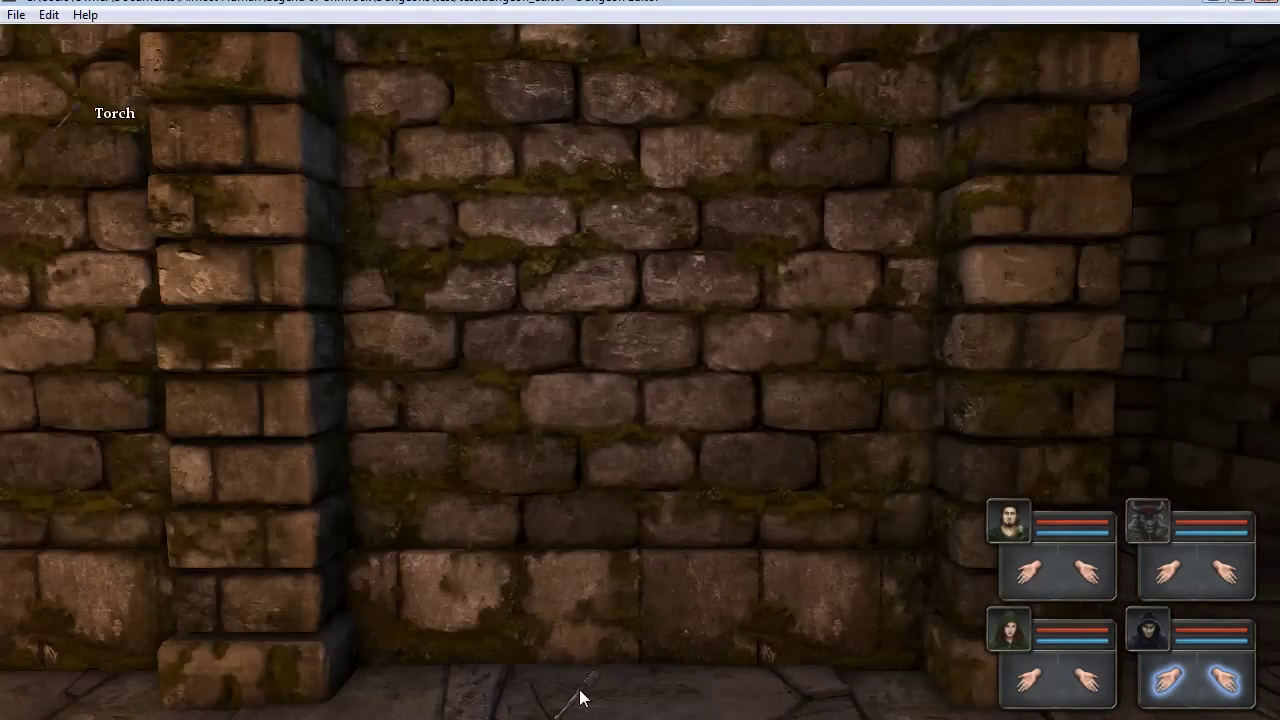
key(e)
click(644, 327)
key(a)
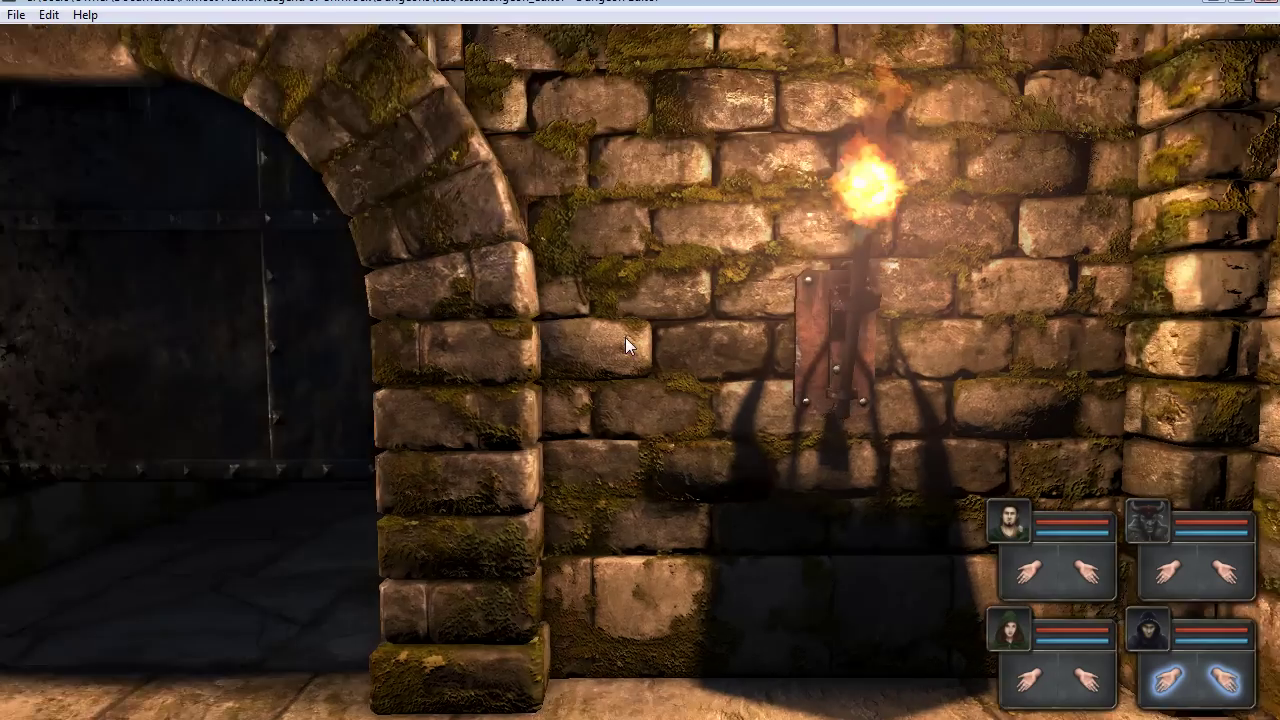
key(d)
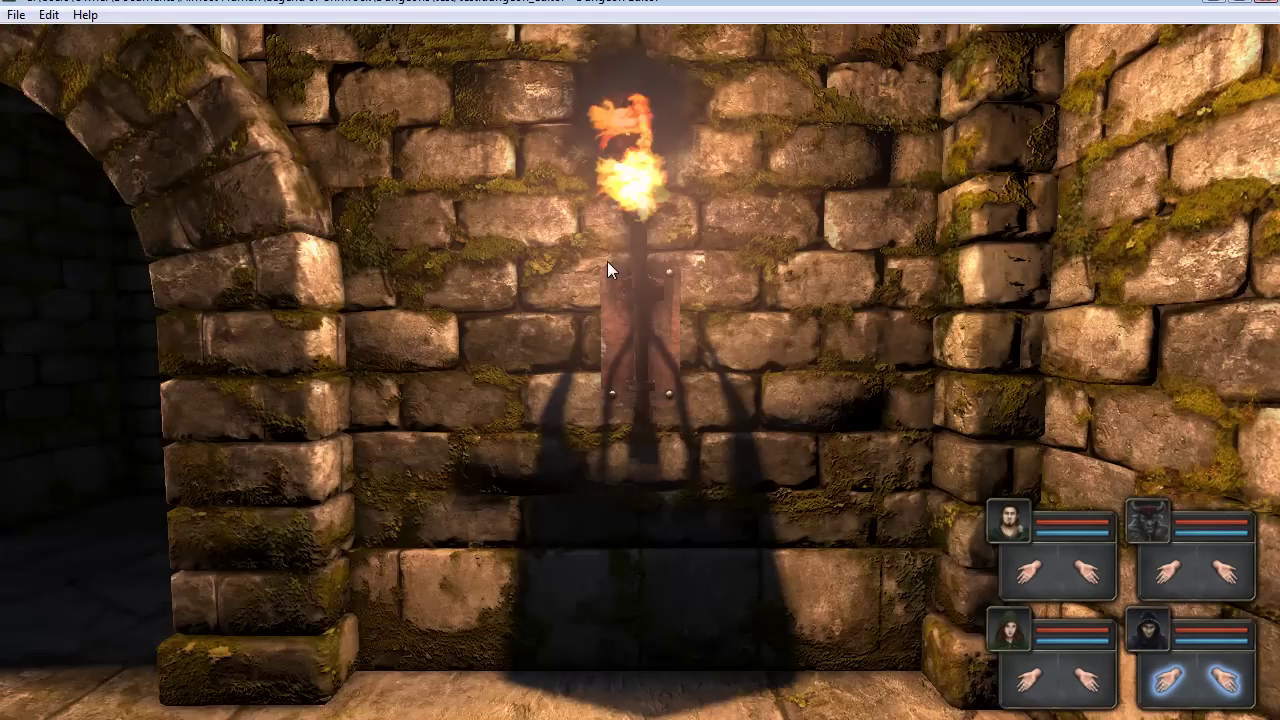
Take the torch out of the east holder, put it back and inspect the doorway before leaving the full-screen preview.
click(607, 263)
key(a)
key(e)
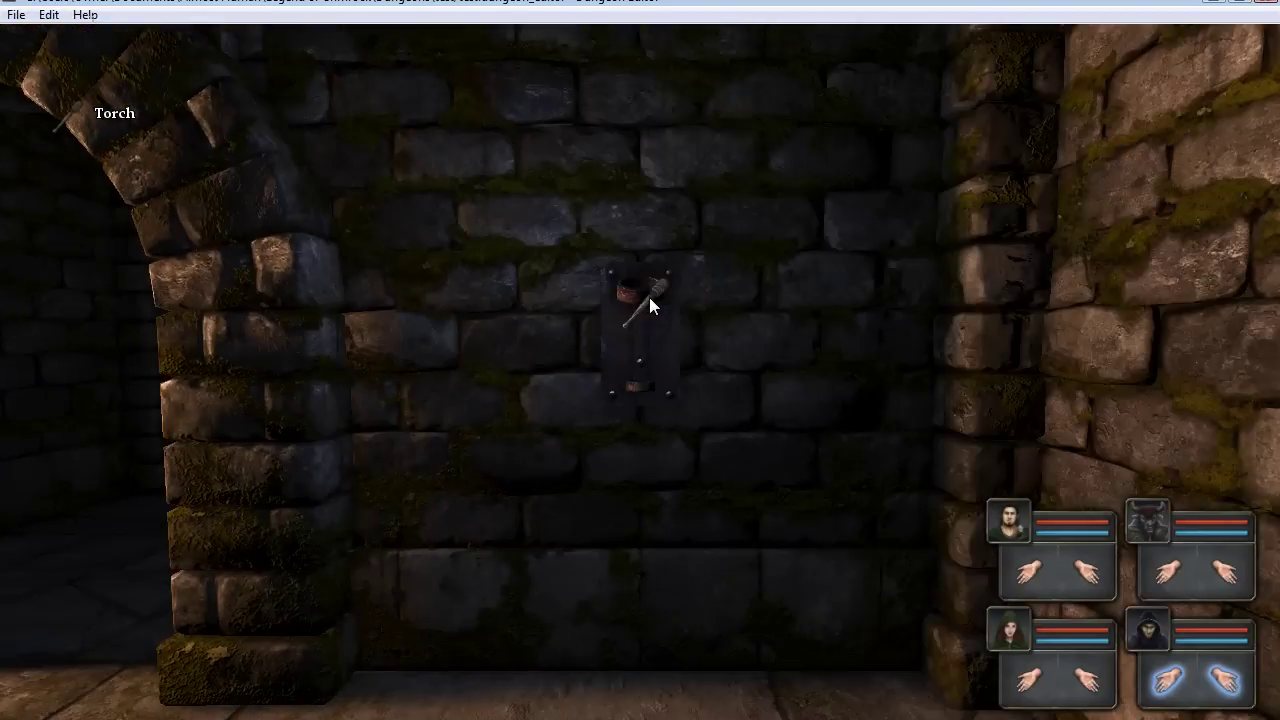
click(648, 309)
key(q)
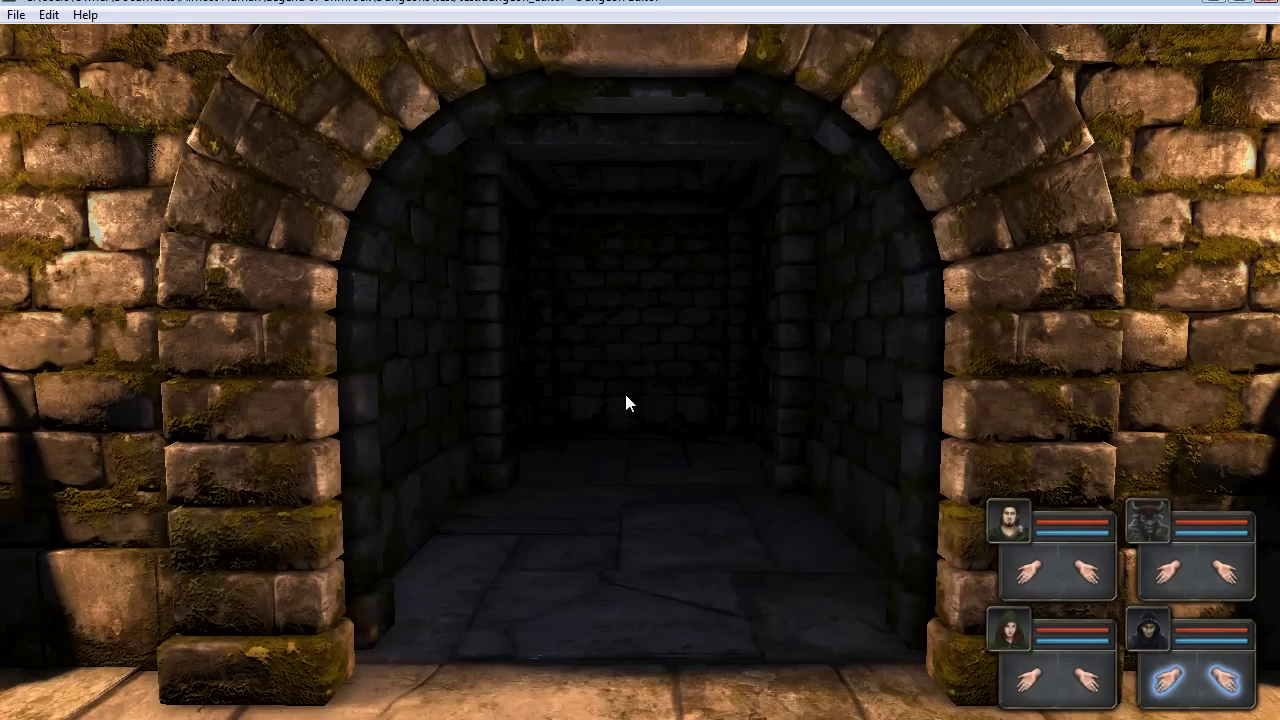
key(Escape)
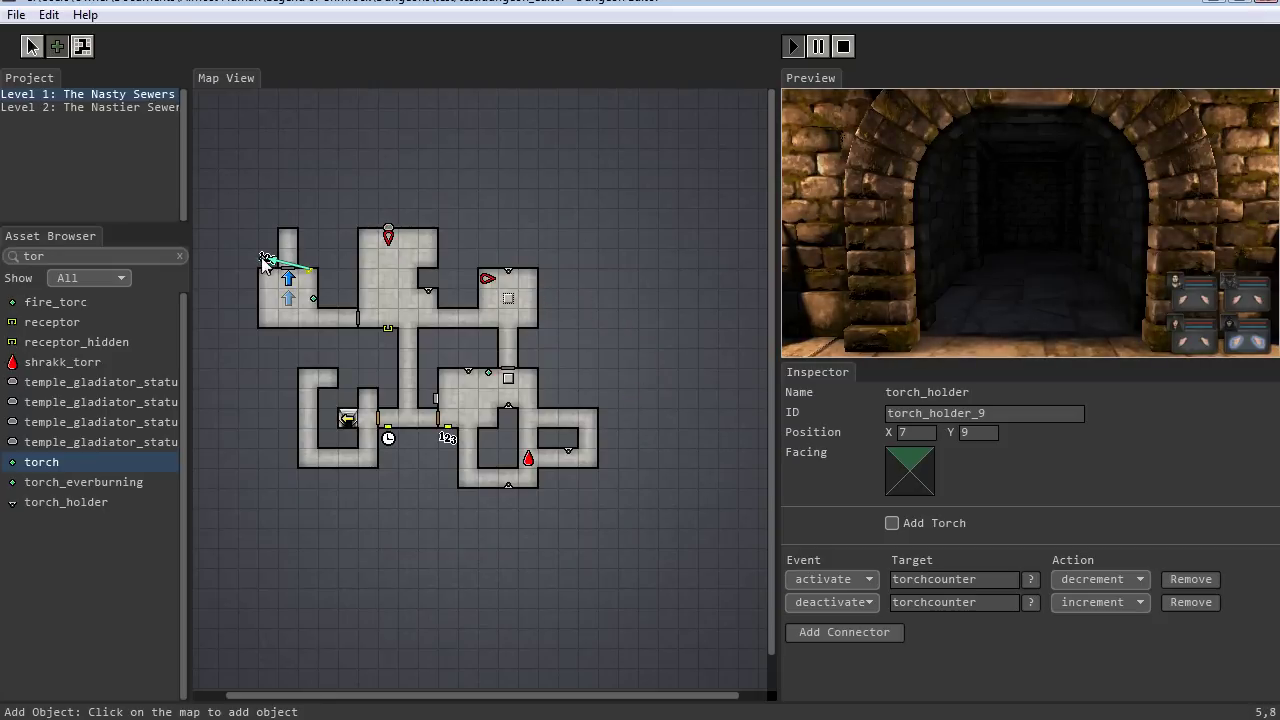
Change torchcounter's door connector to the event any and the action toggle.
click(265, 258)
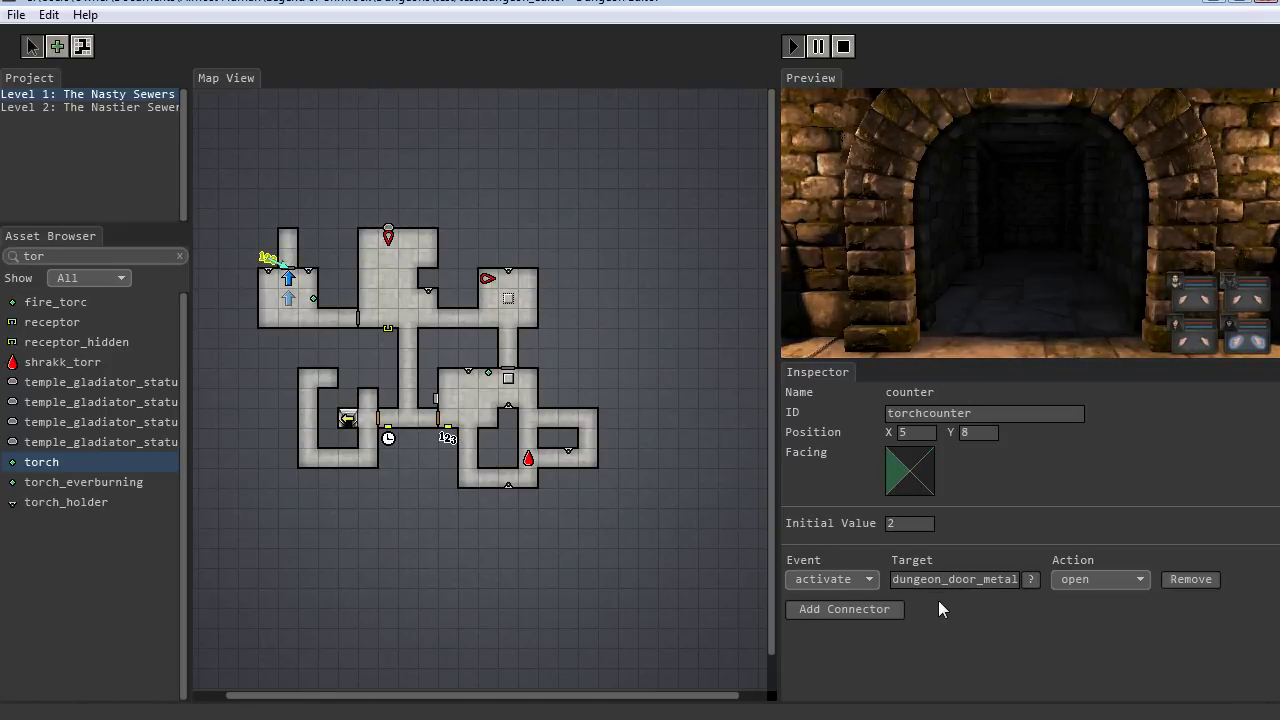
click(866, 581)
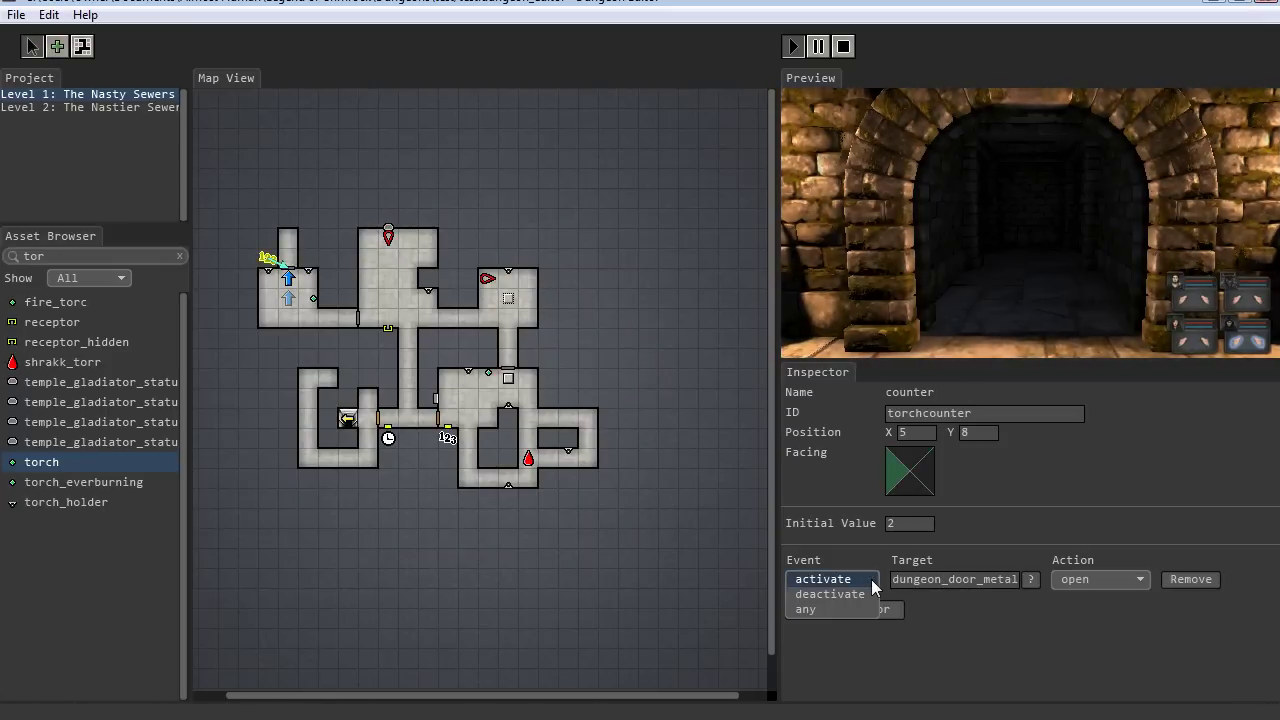
click(1126, 580)
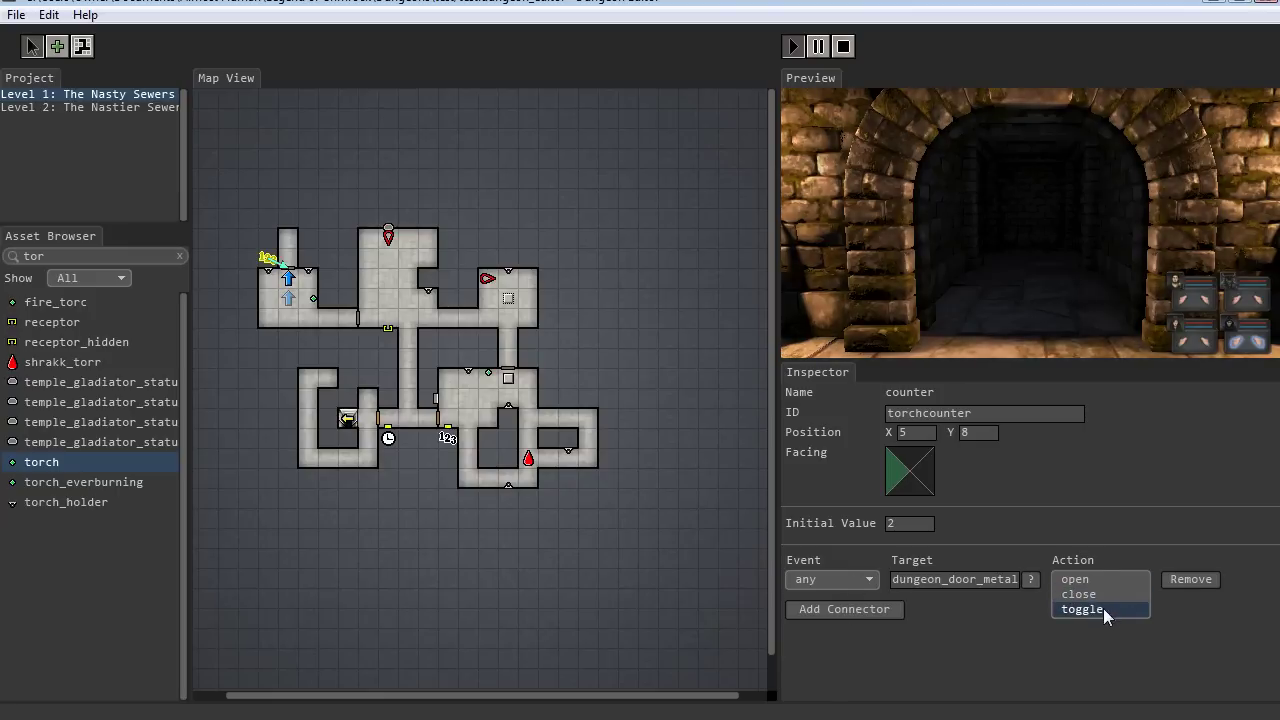
click(1103, 608)
Run the full-screen preview again and put the Everburning Torch in the west torch holder.
click(794, 48)
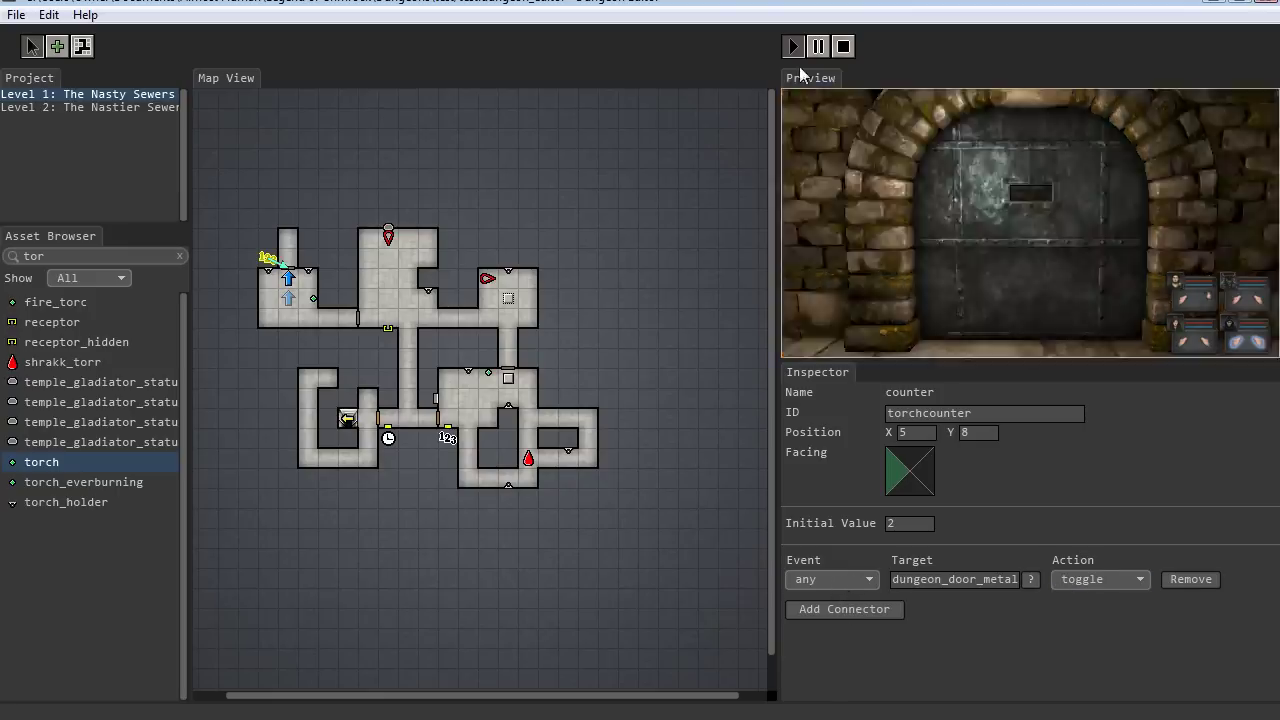
double_click(804, 77)
key(e)
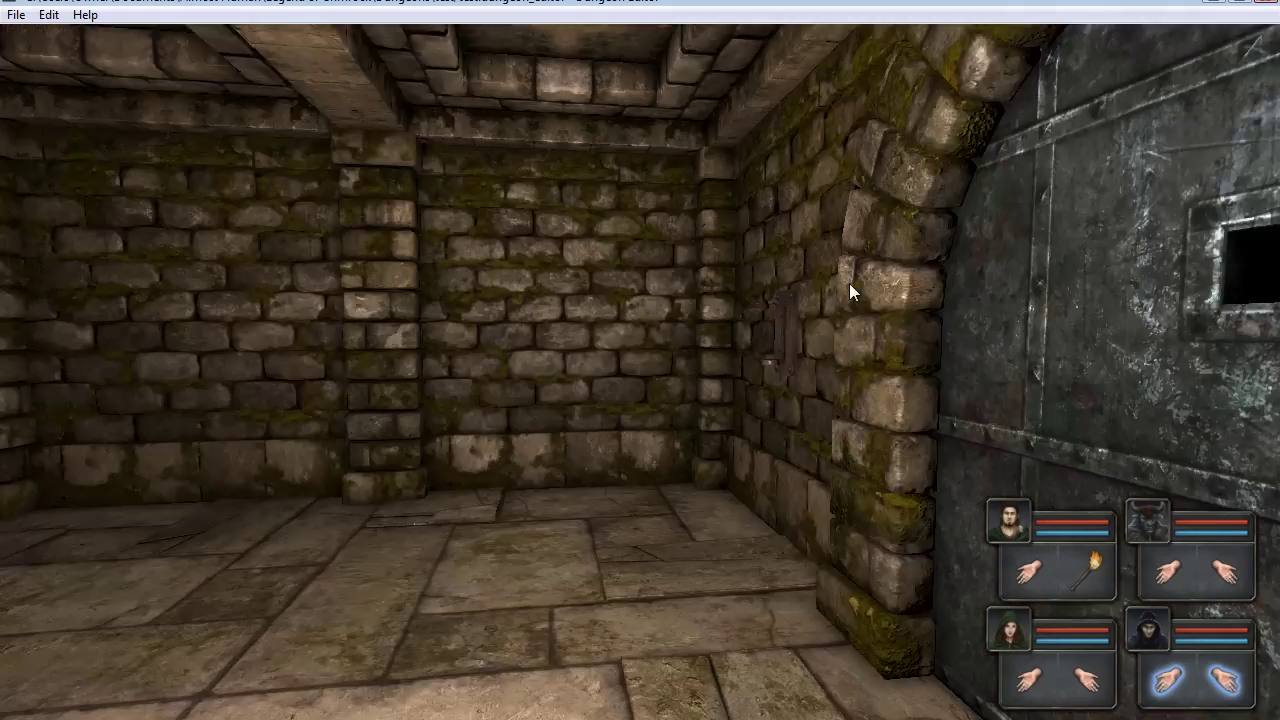
key(a)
click(1078, 566)
click(651, 322)
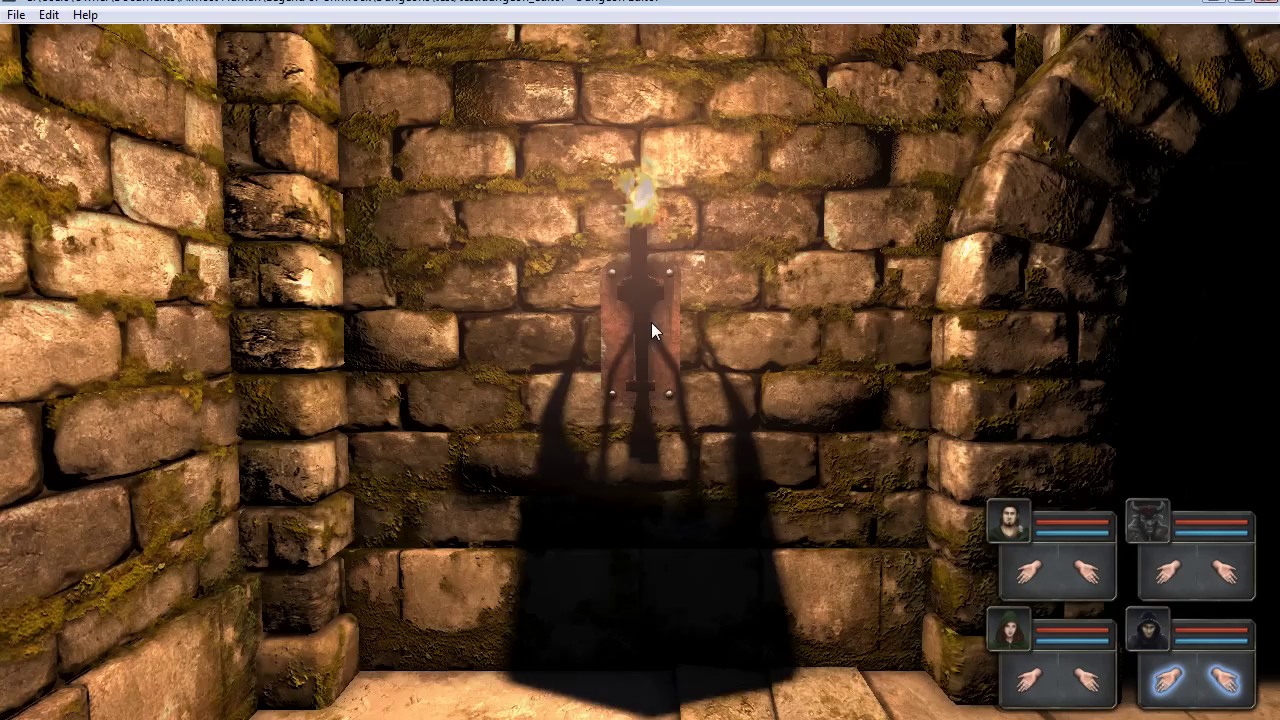
Fetch the loose torch from the floor and place it in the east torch holder.
key(e)
key(w)
key(w)
key(w)
key(w)
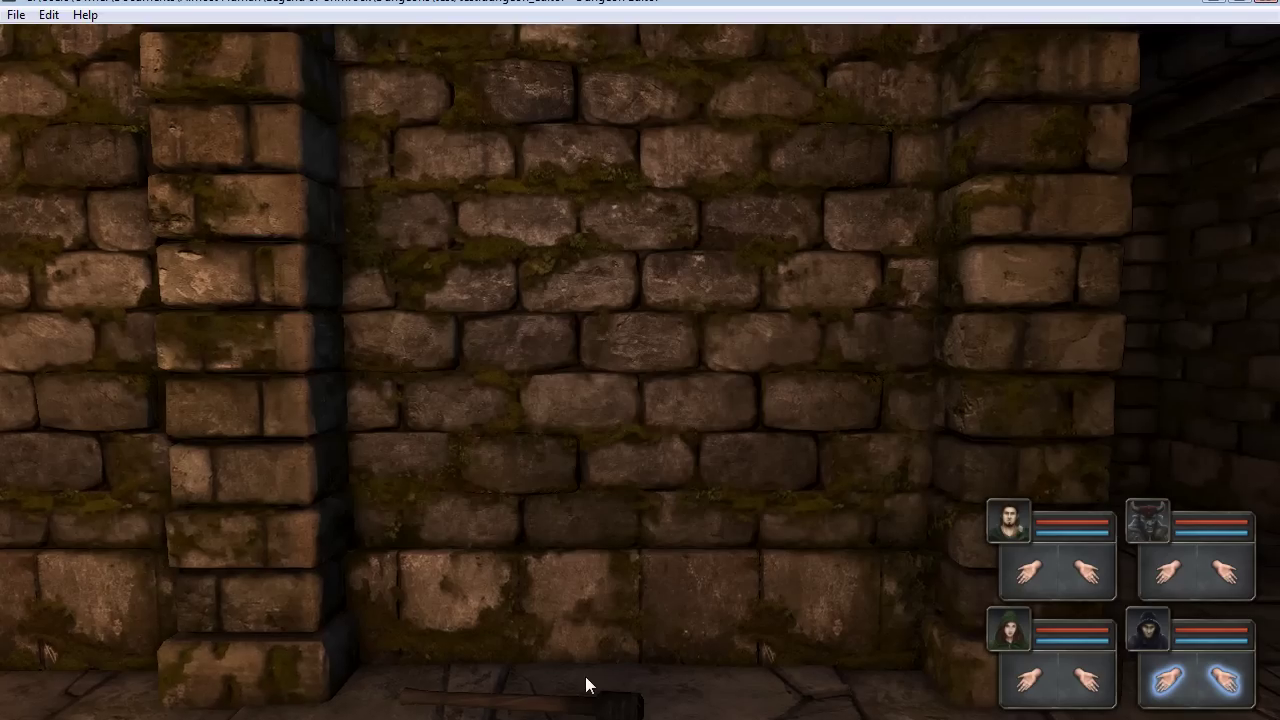
key(q)
key(w)
click(625, 336)
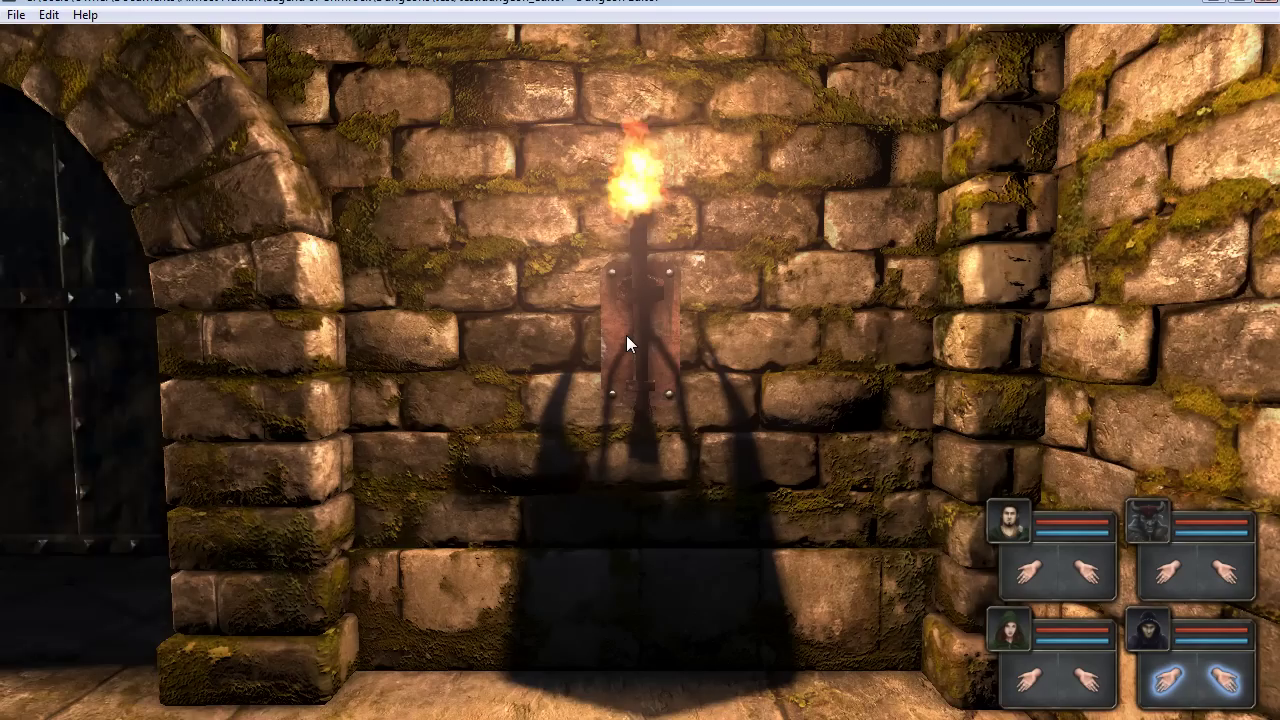
Remove the Everburning Torch from the west holder, watch the door, and put the torch back.
key(a)
key(a)
key(a)
click(632, 272)
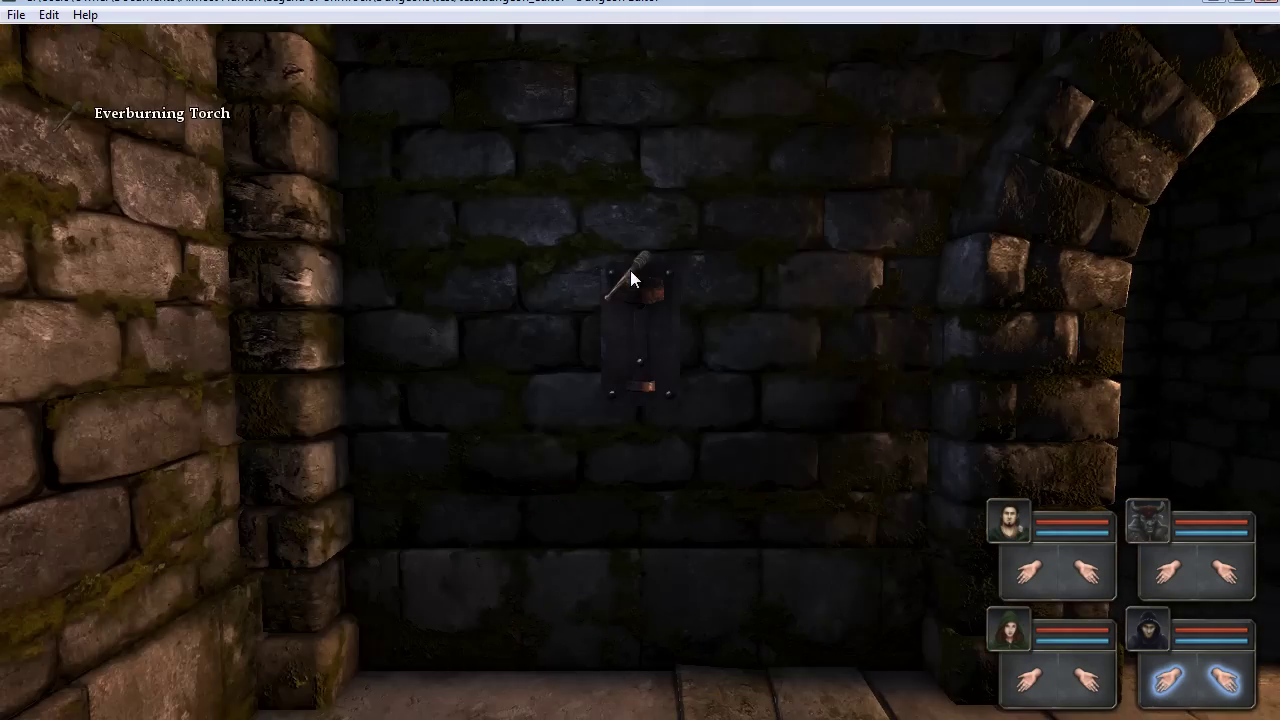
key(d)
key(a)
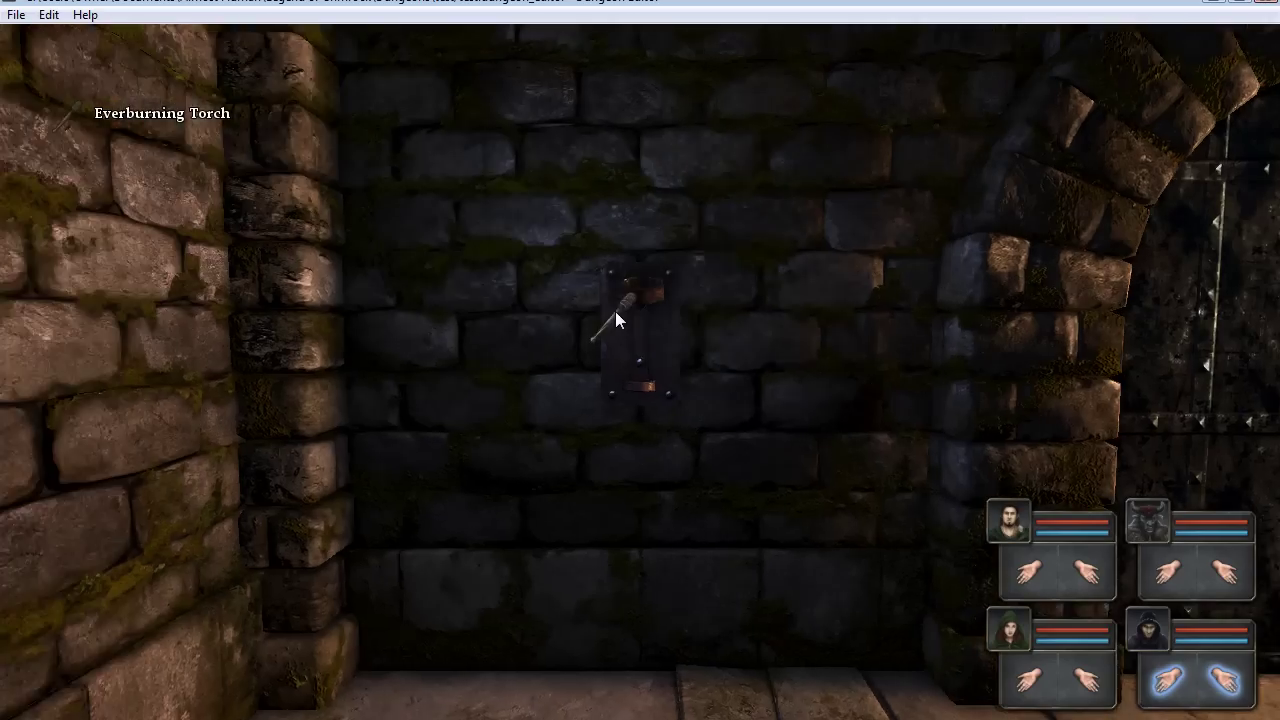
click(618, 313)
Take the torch out of the east holder and drop it on the floor.
key(d)
key(d)
click(668, 335)
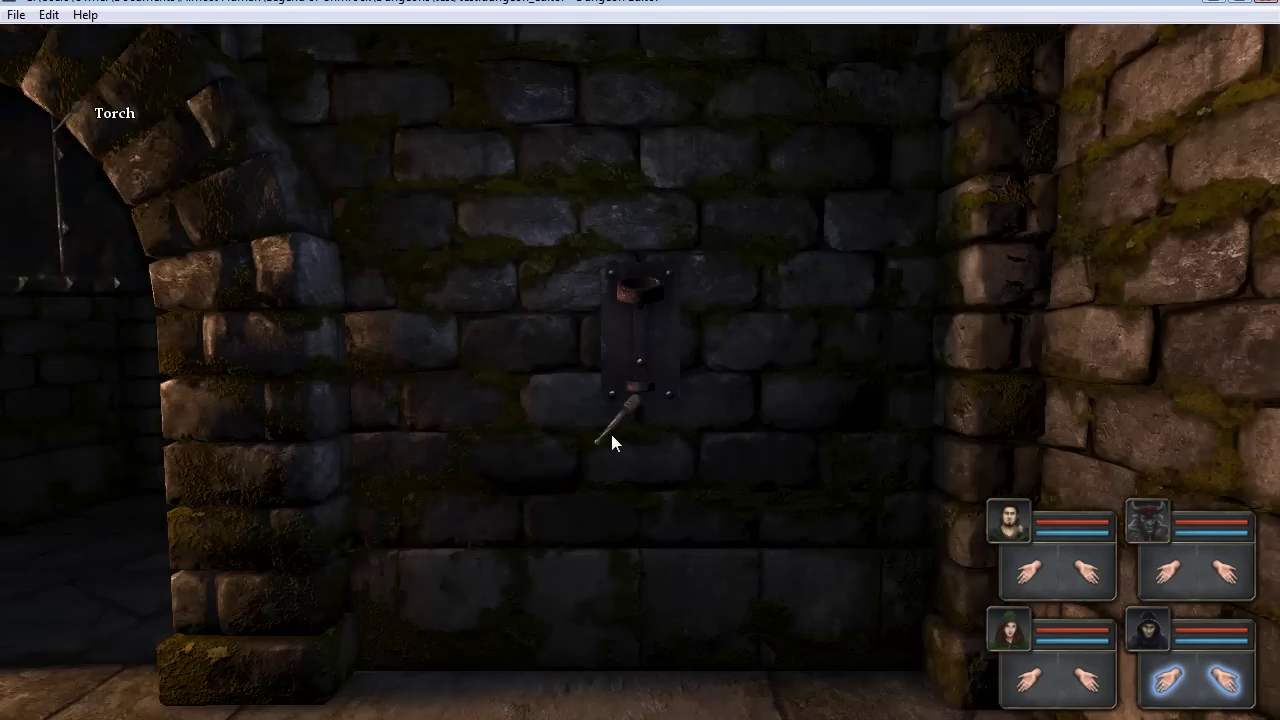
click(539, 702)
Move the Everburning Torch from the west holder into the east holder.
key(a)
key(a)
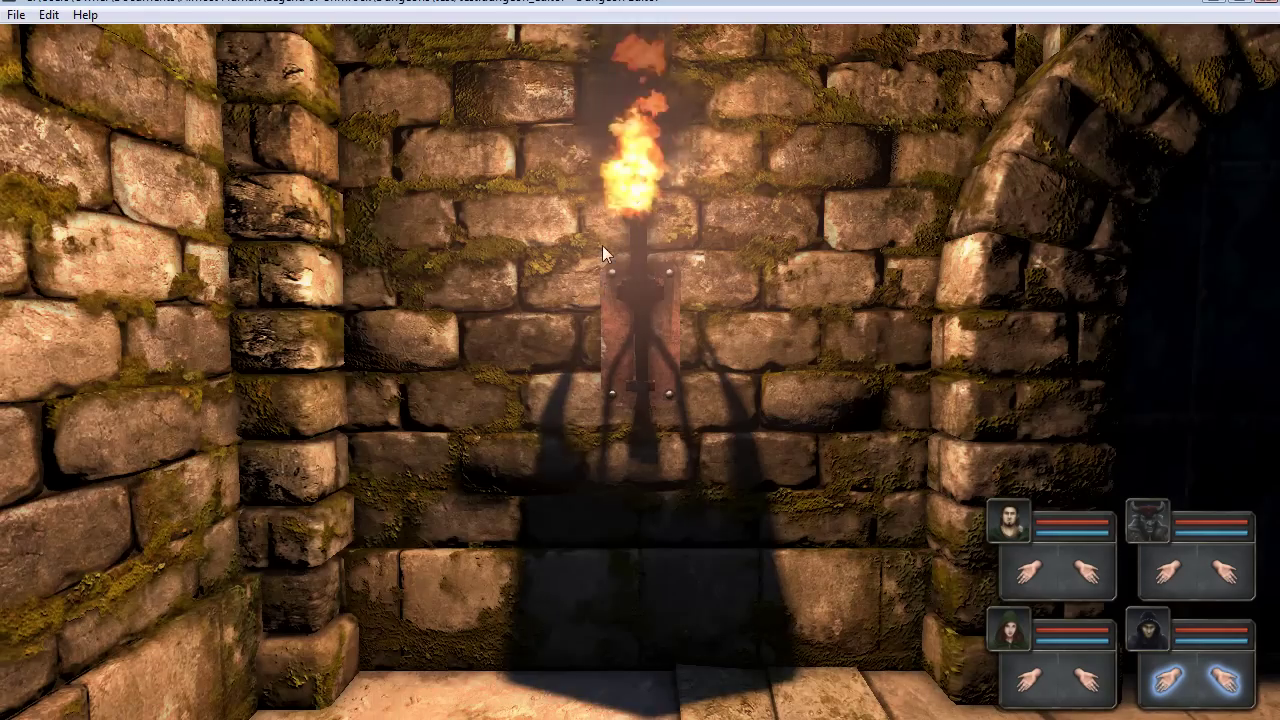
click(610, 255)
key(d)
key(d)
click(651, 291)
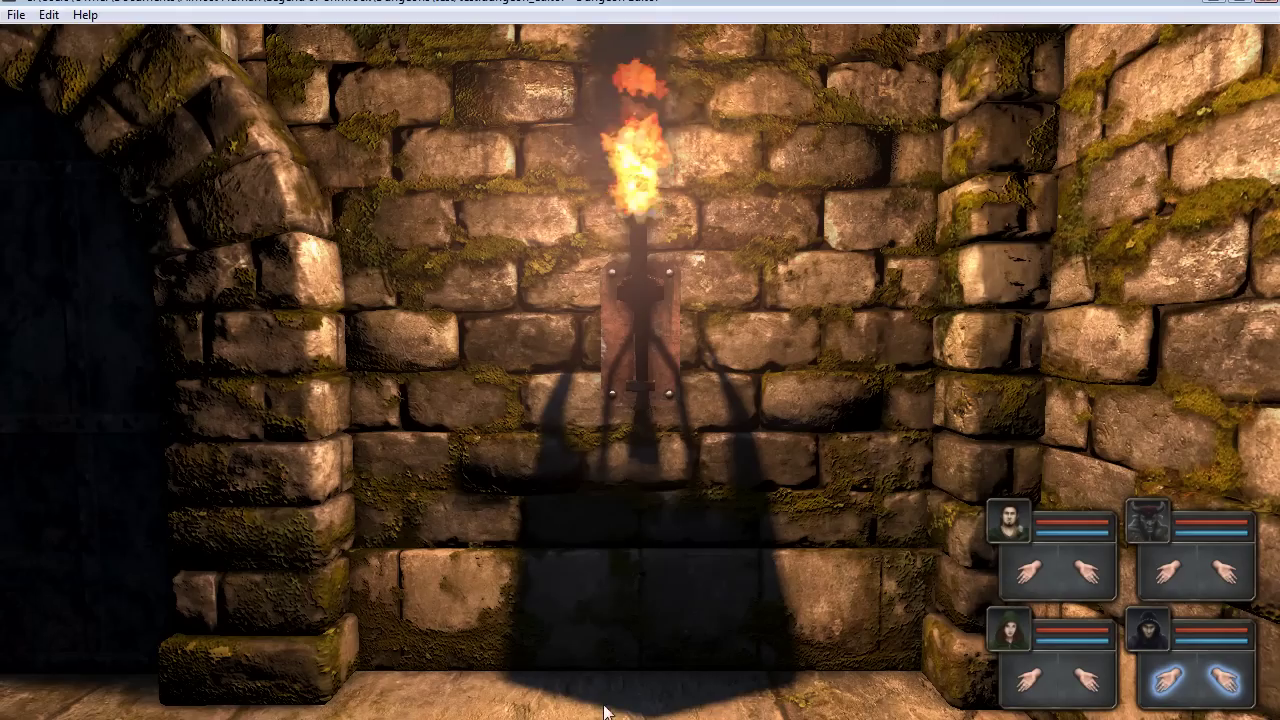
Pick up the dropped torch, place it in the west holder and check how the door reacts.
key(q)
key(e)
key(e)
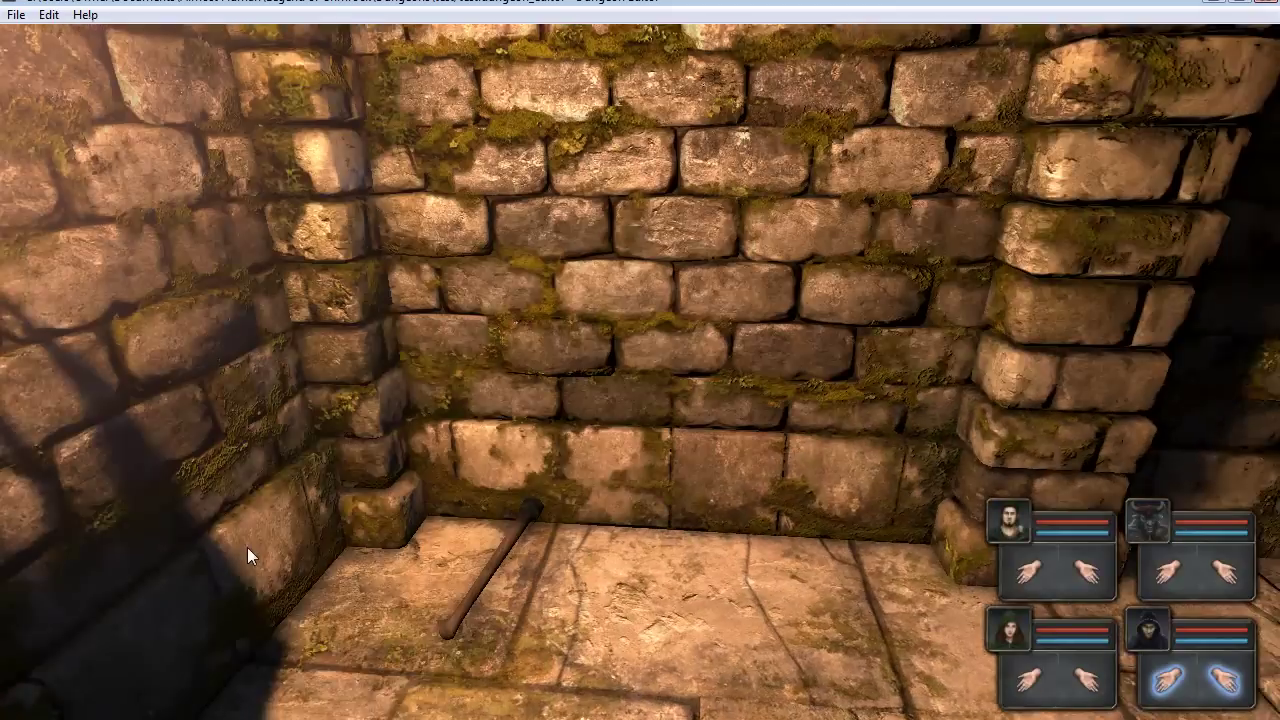
click(479, 659)
key(q)
key(a)
key(a)
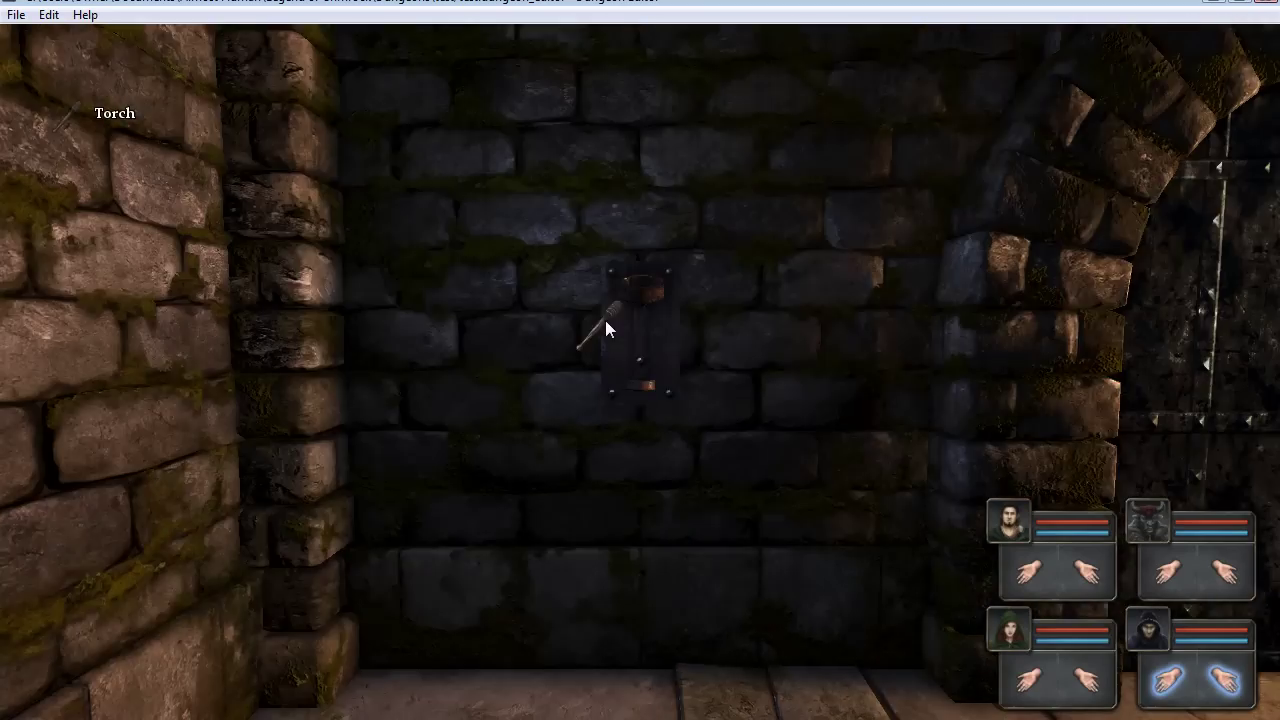
click(644, 330)
key(d)
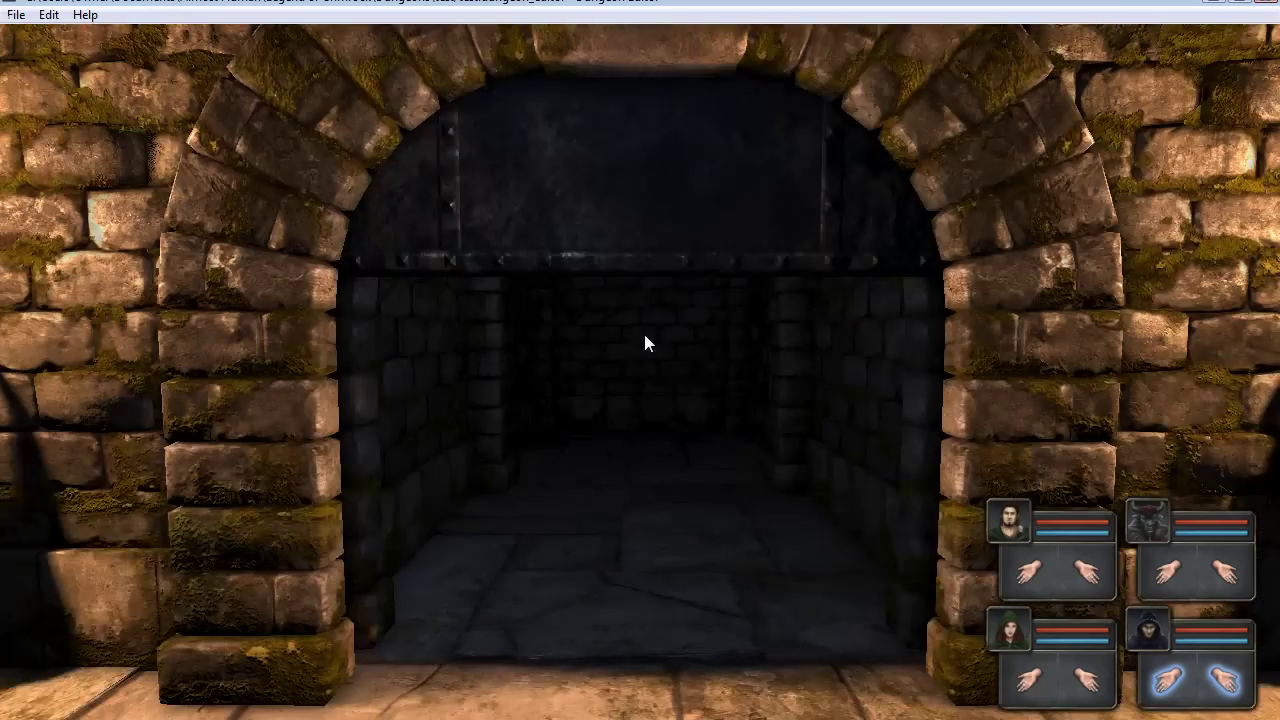
Test both torch holders beside the door by taking each torch out and putting it straight back.
key(a)
click(640, 296)
click(647, 303)
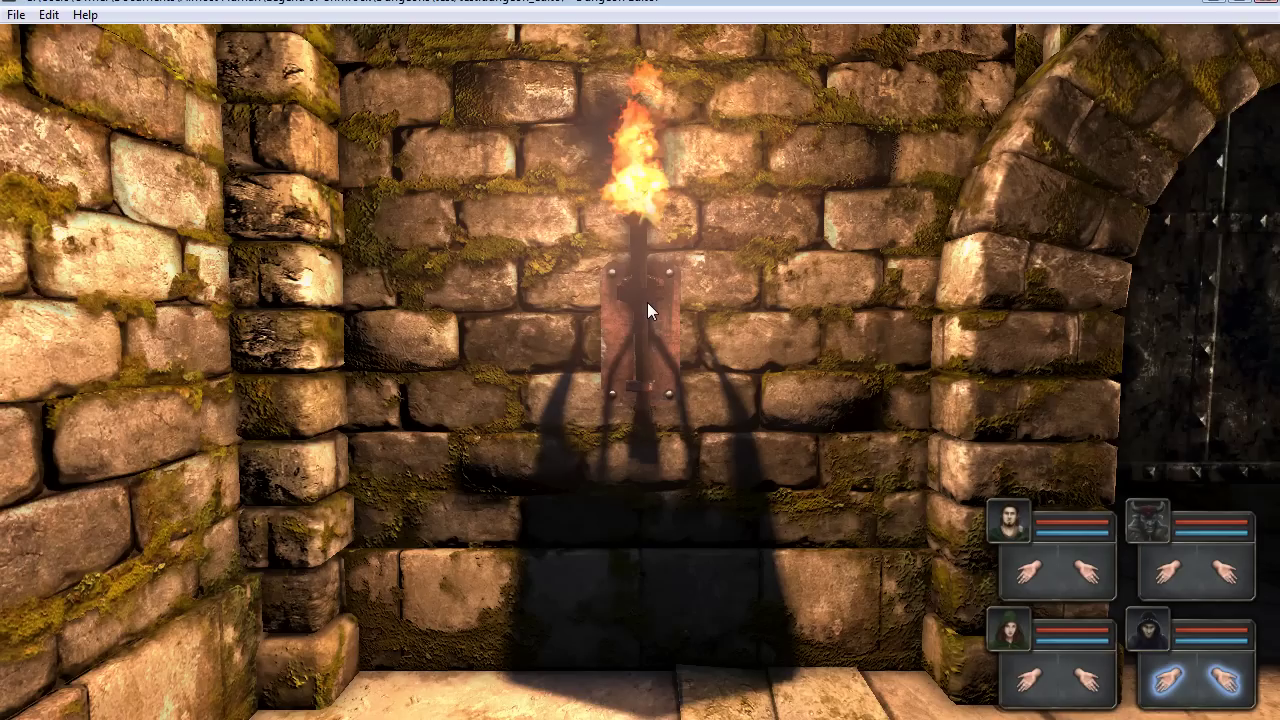
key(d)
click(645, 303)
click(645, 310)
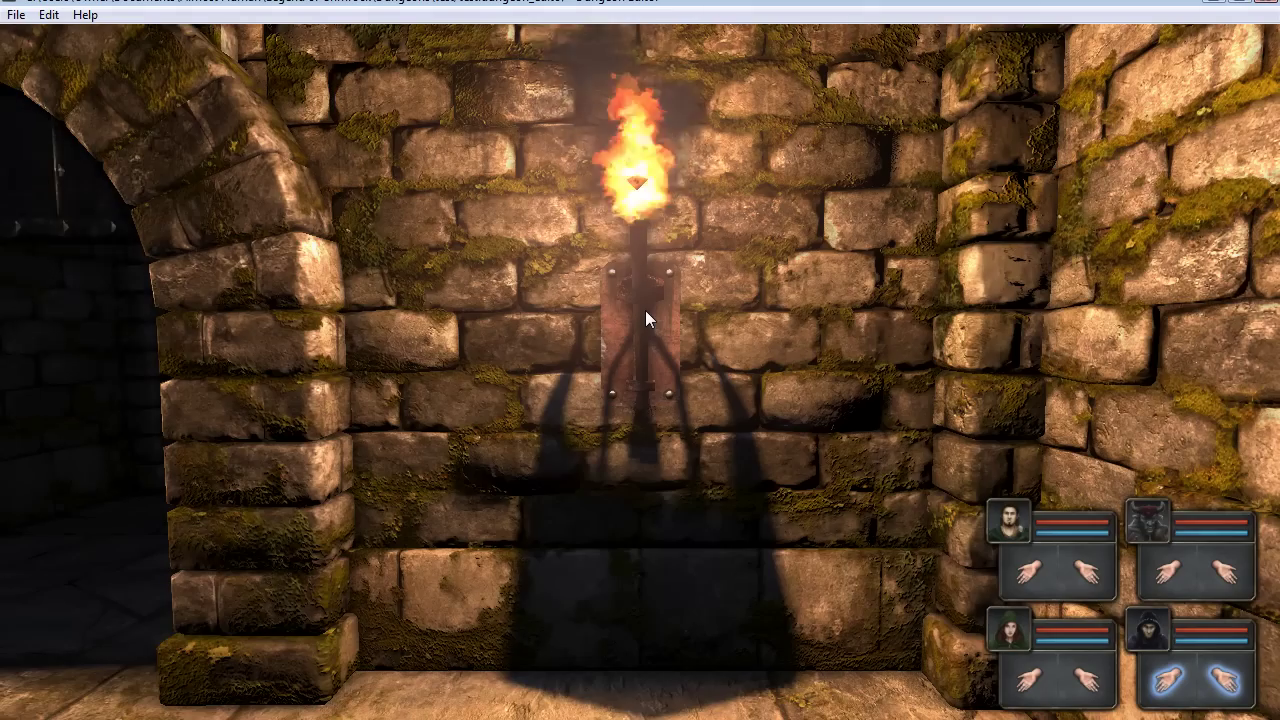
Take the torch from the west holder, check the door, put the torch back, check the door again and leave the play view.
key(d)
key(a)
click(645, 311)
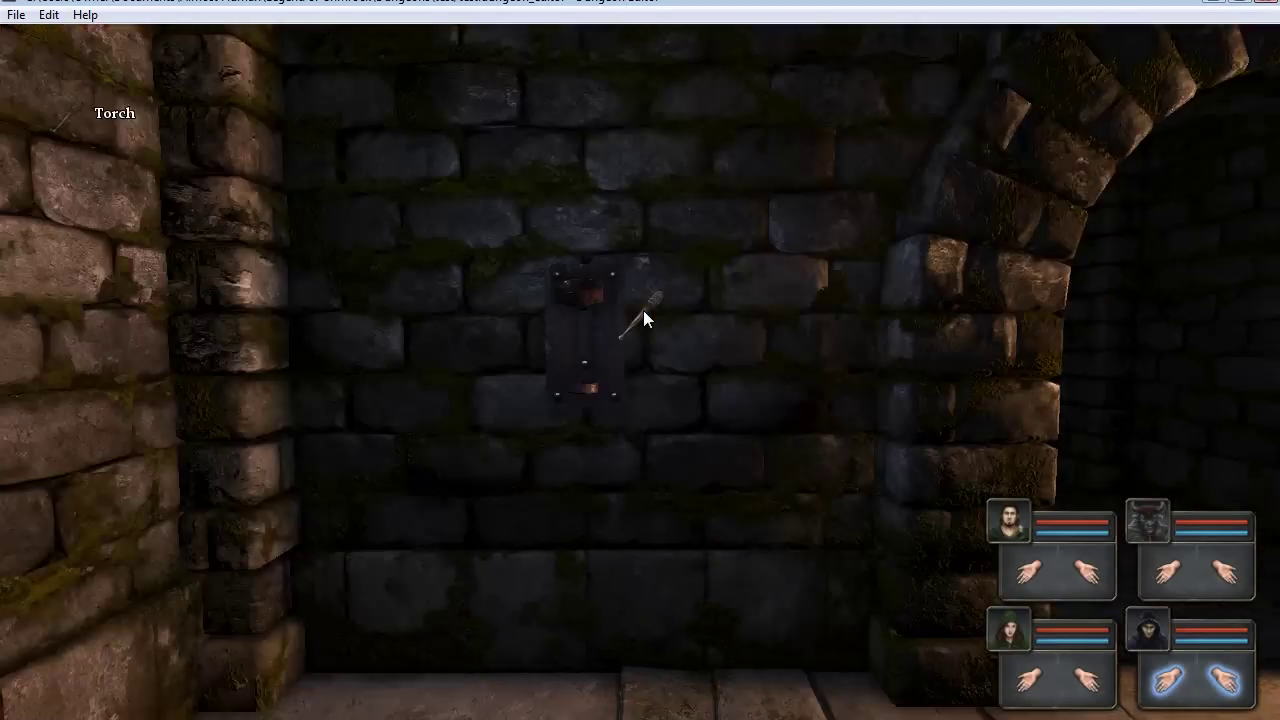
key(d)
key(a)
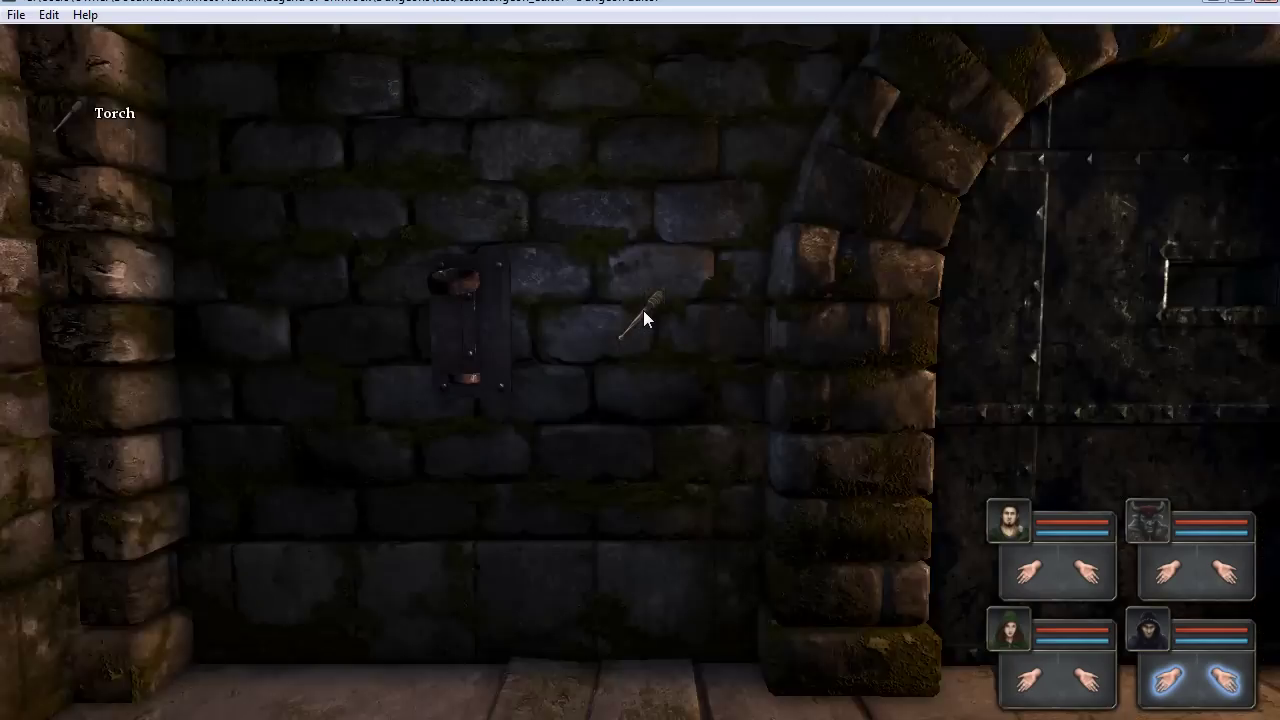
click(640, 310)
key(d)
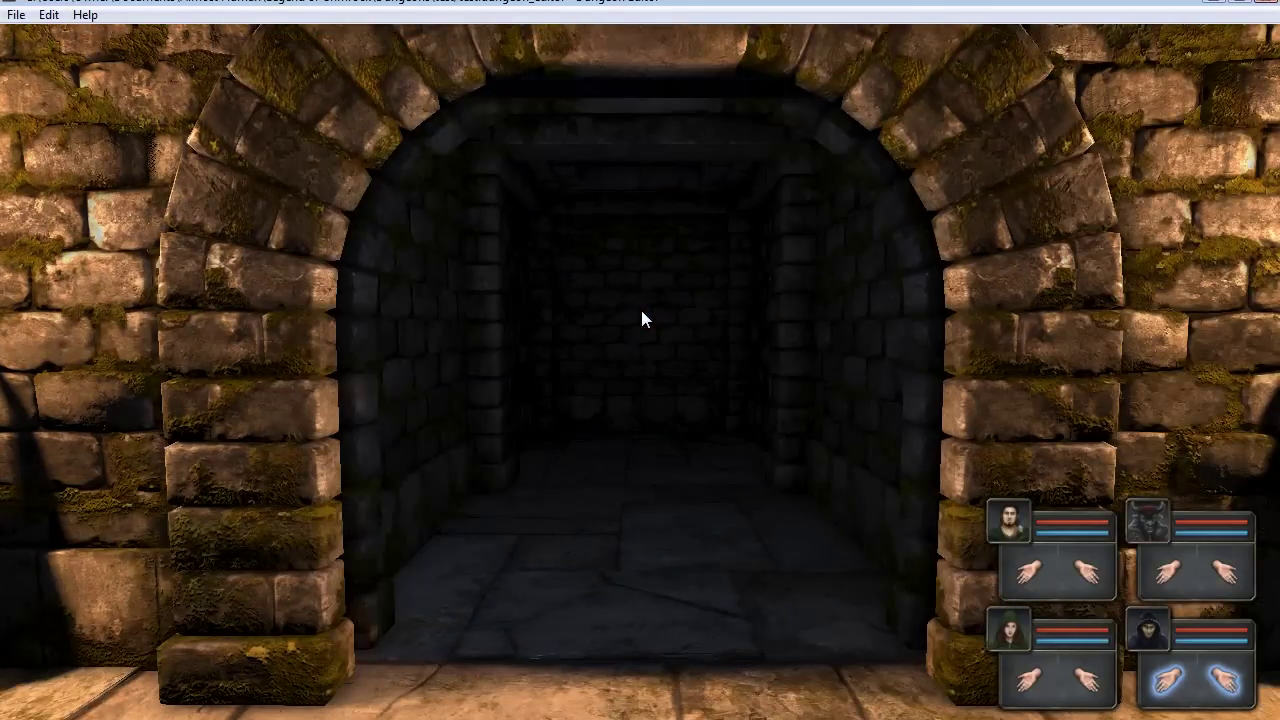
key(Escape)
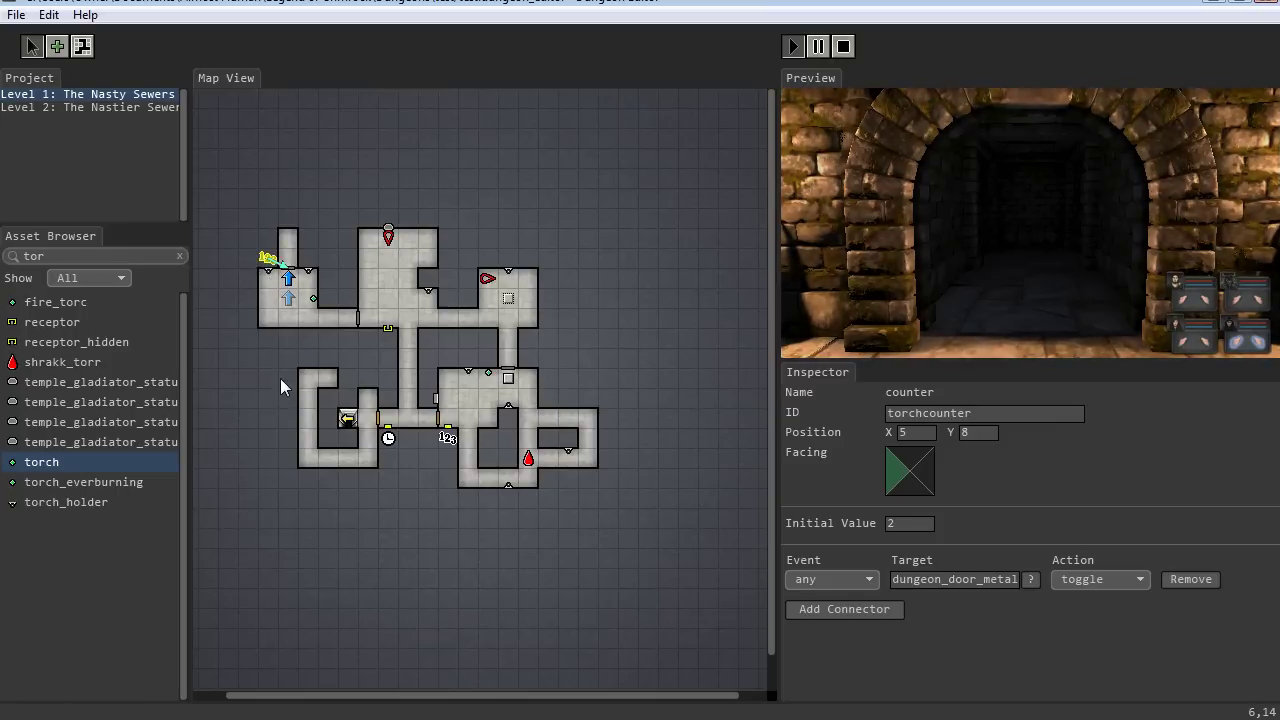
Delete the torchcounter counter at tile 5,8.
click(269, 272)
click(269, 253)
key(Delete)
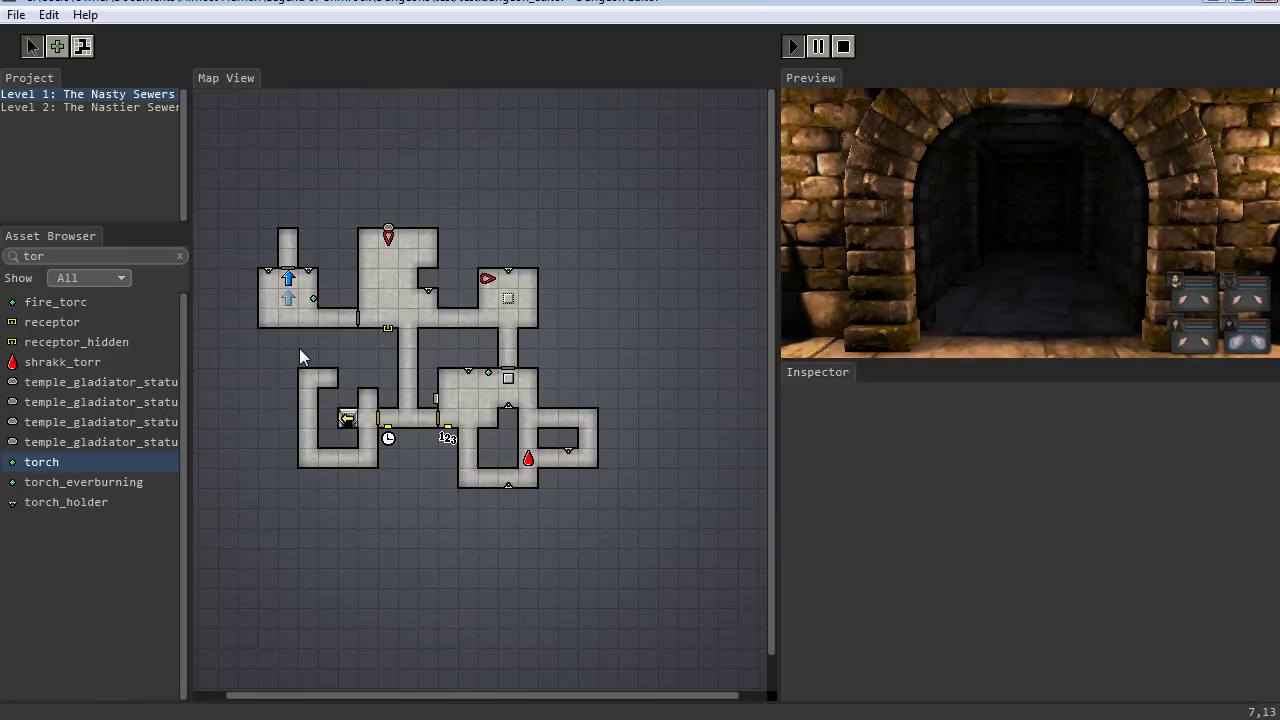
Remove the activate and deactivate connectors from both torch holders beside the metal door, at tiles 5,9 and 7,9.
click(270, 275)
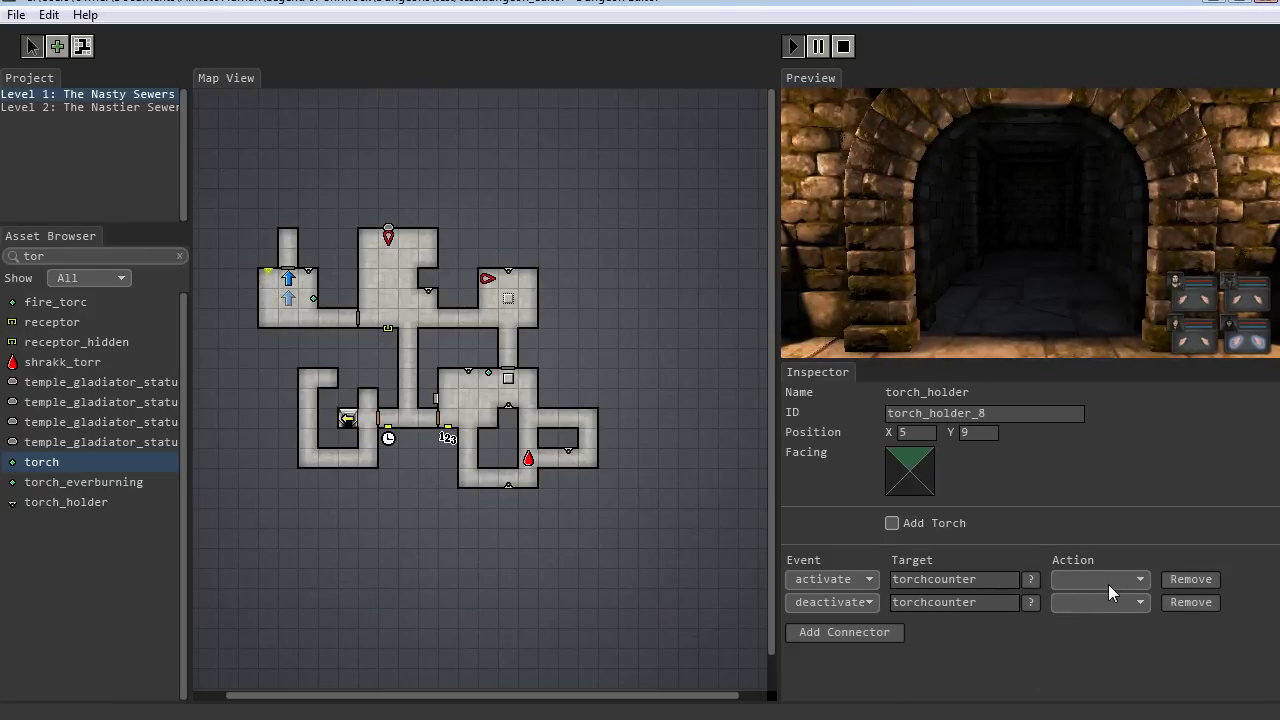
click(1178, 580)
click(1179, 586)
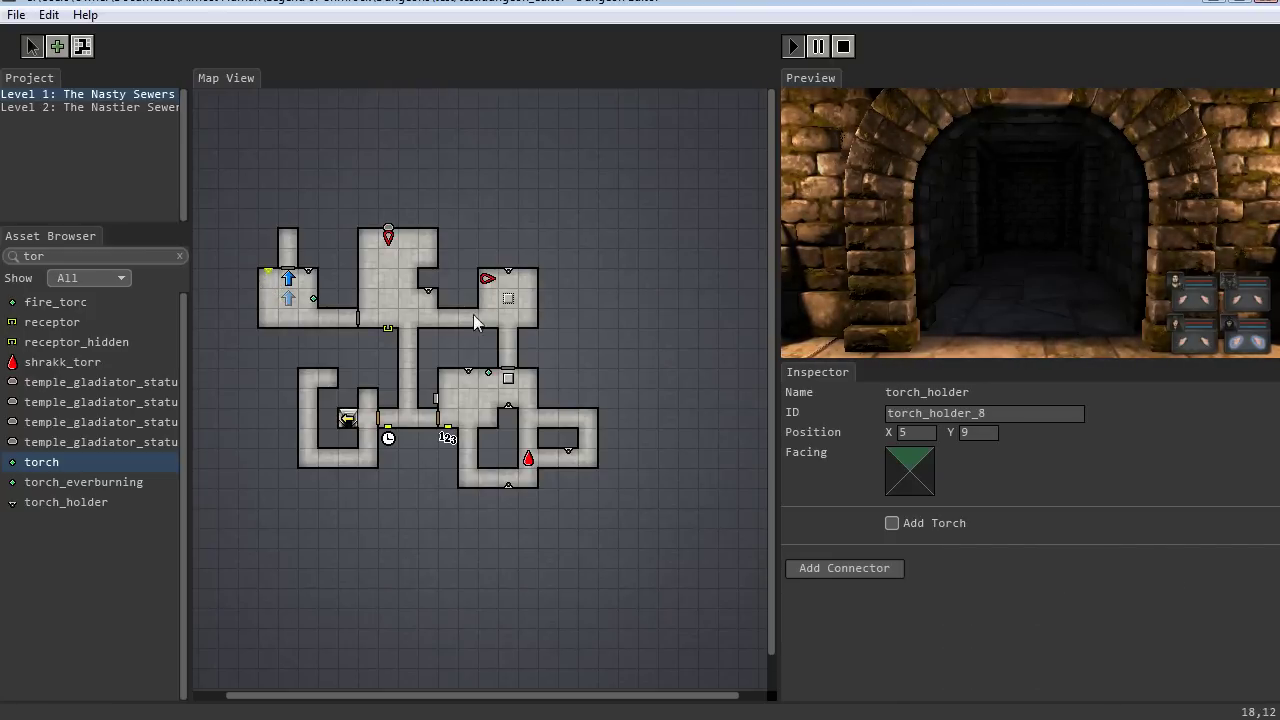
click(309, 272)
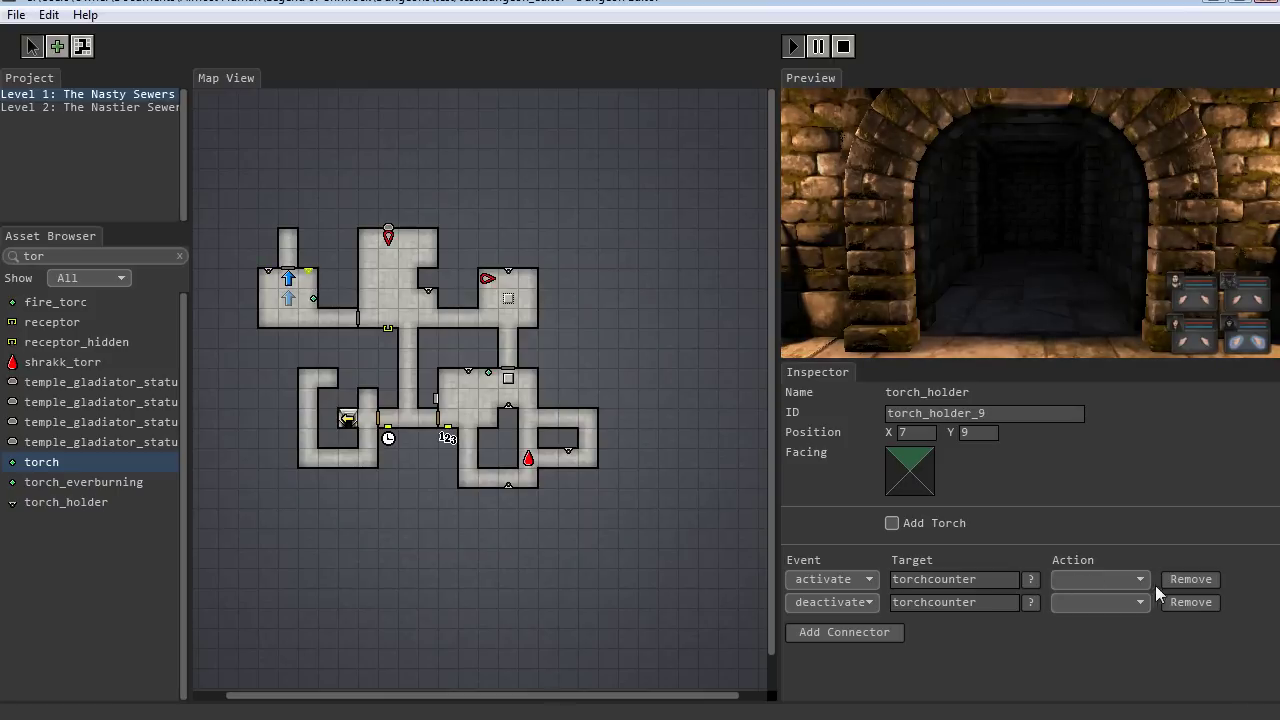
click(1190, 579)
click(1191, 581)
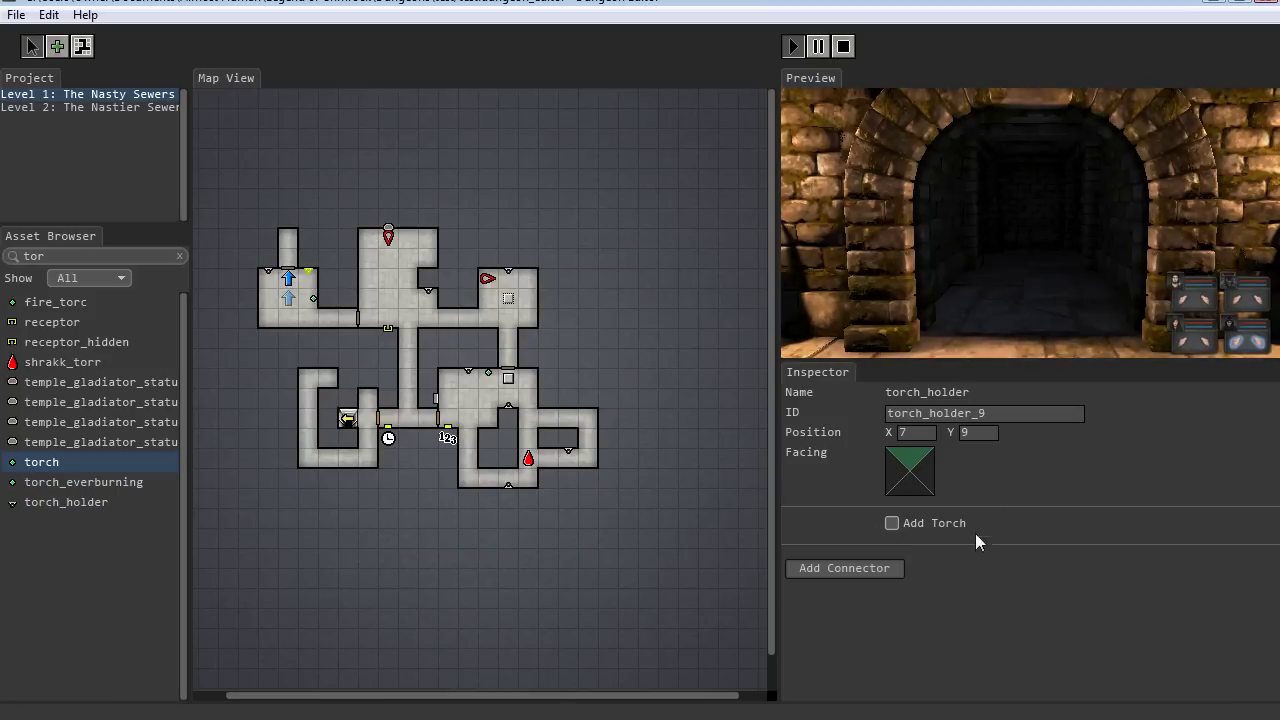
Place a script_entity at tile 5,8 and set its ID to torchscript.
click(288, 276)
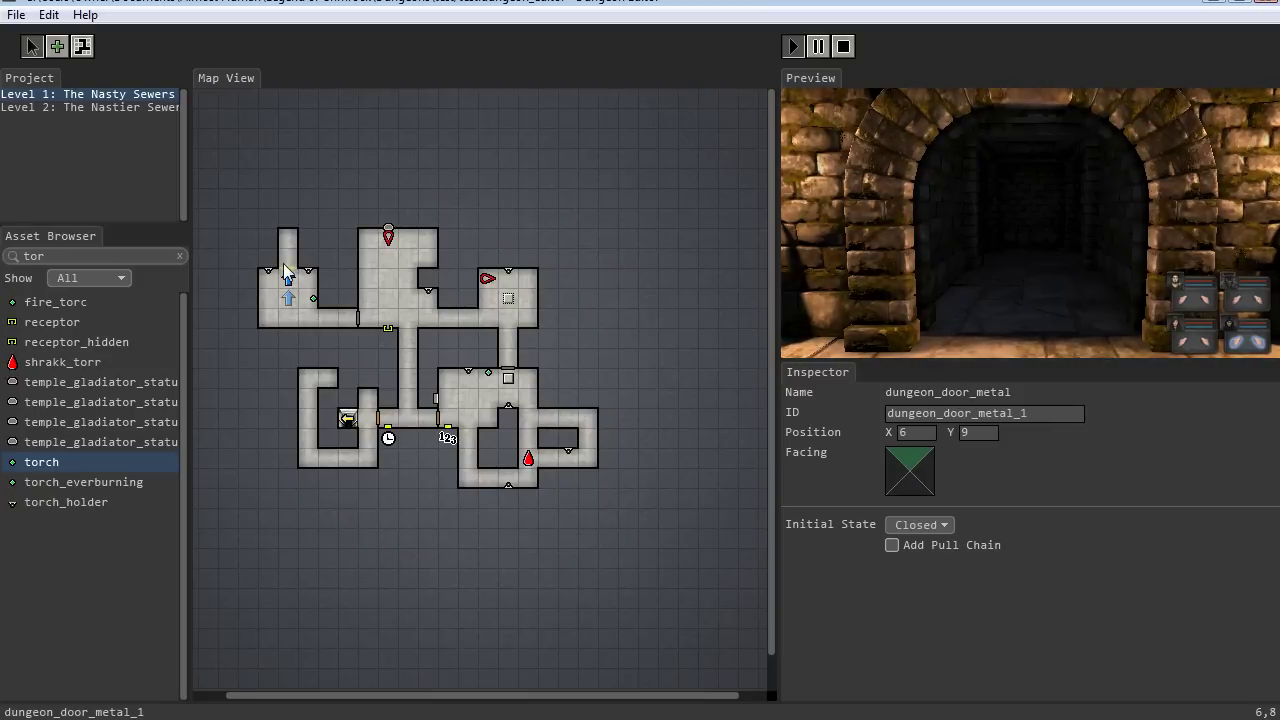
click(268, 276)
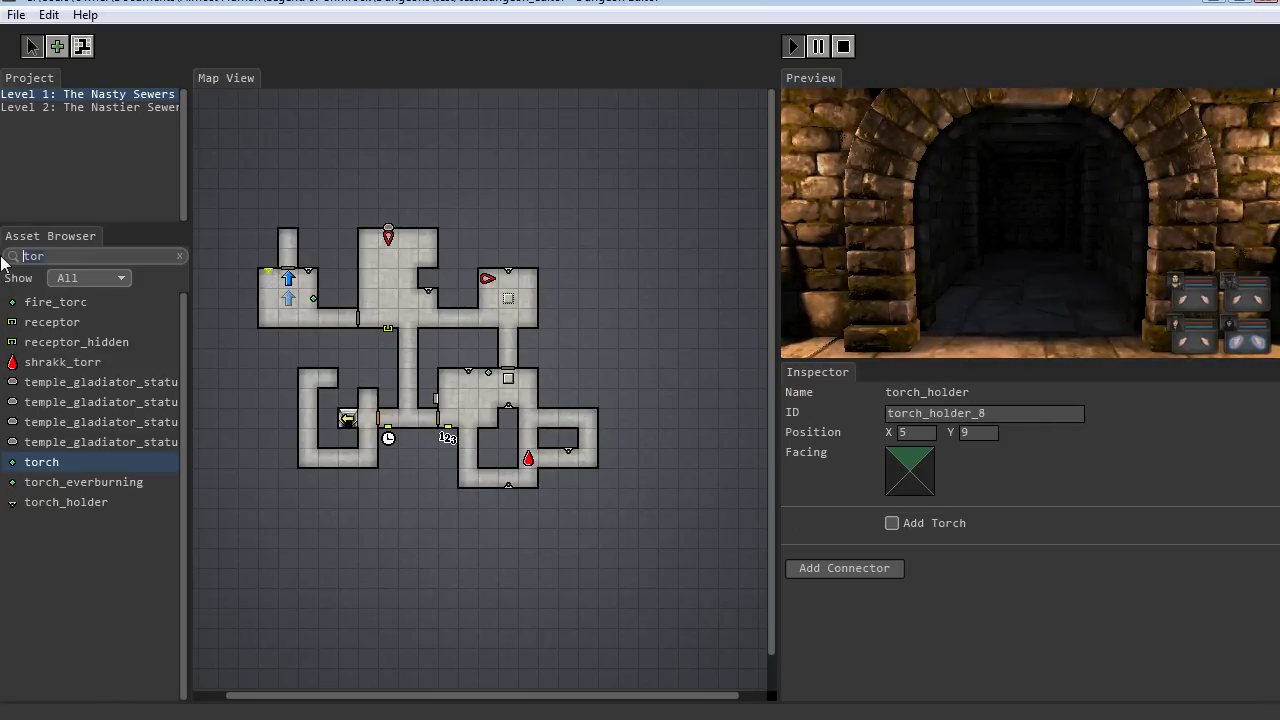
text(scrip)
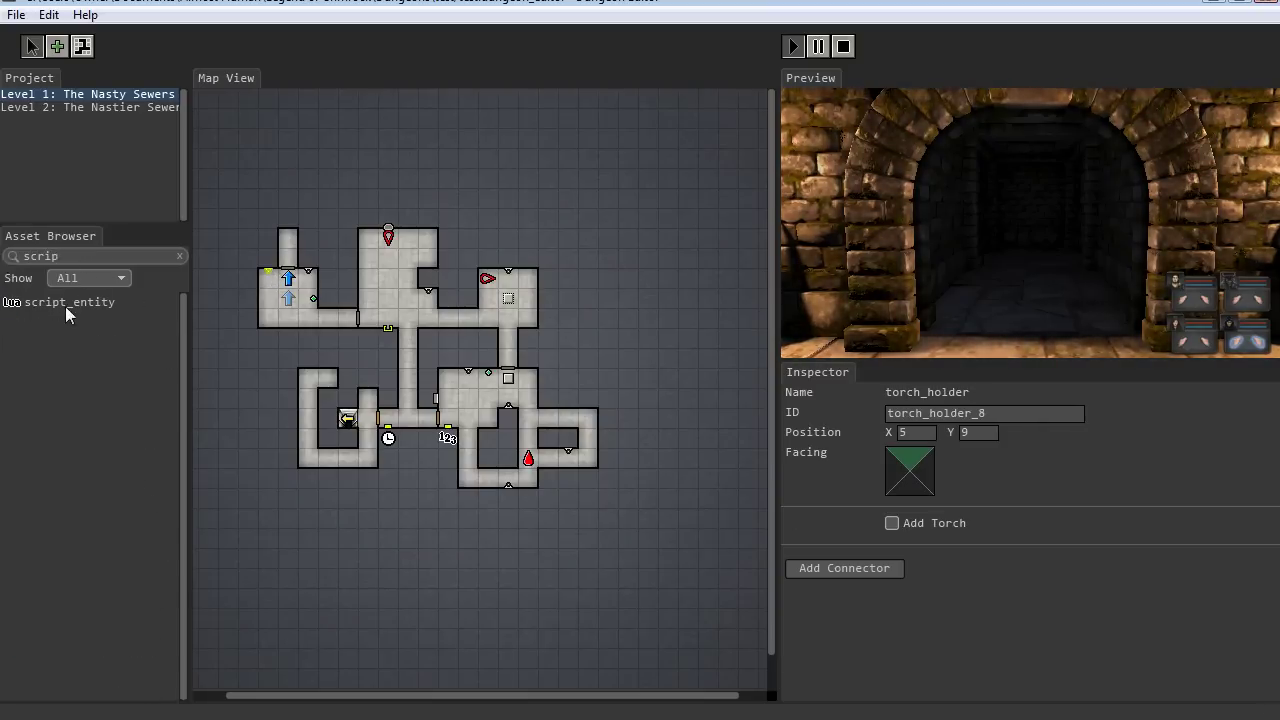
click(63, 307)
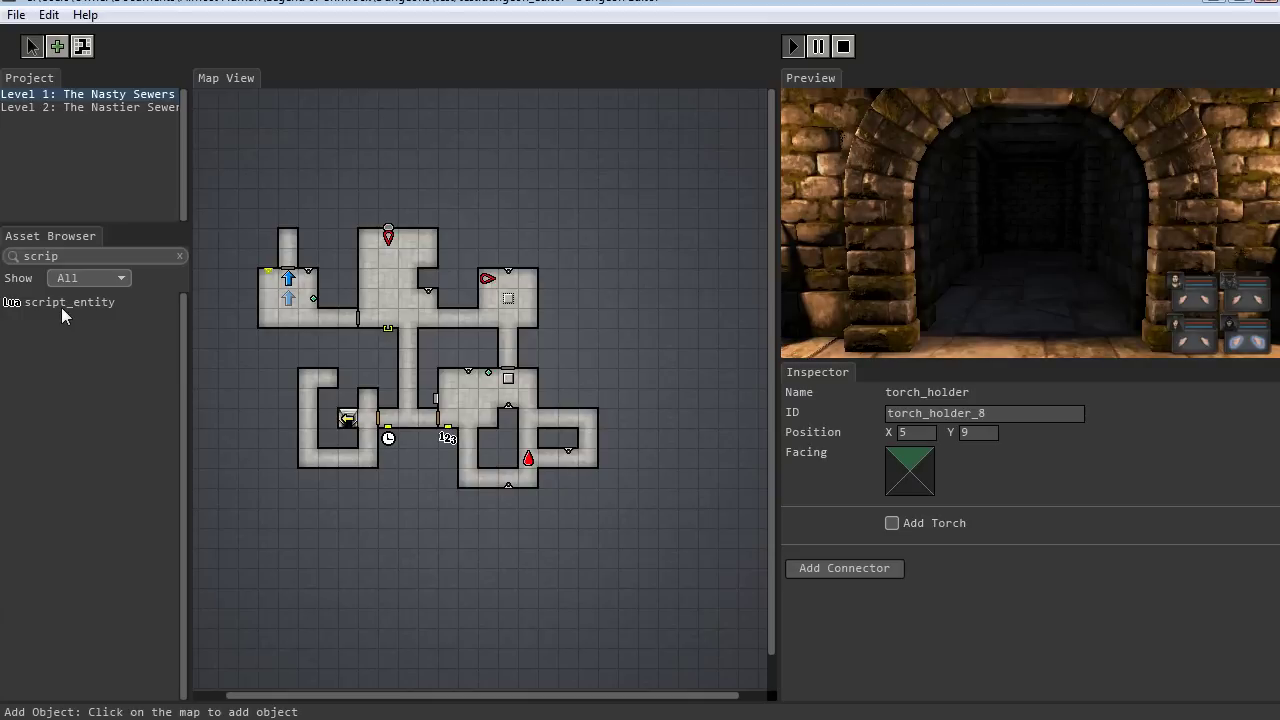
click(266, 262)
click(30, 47)
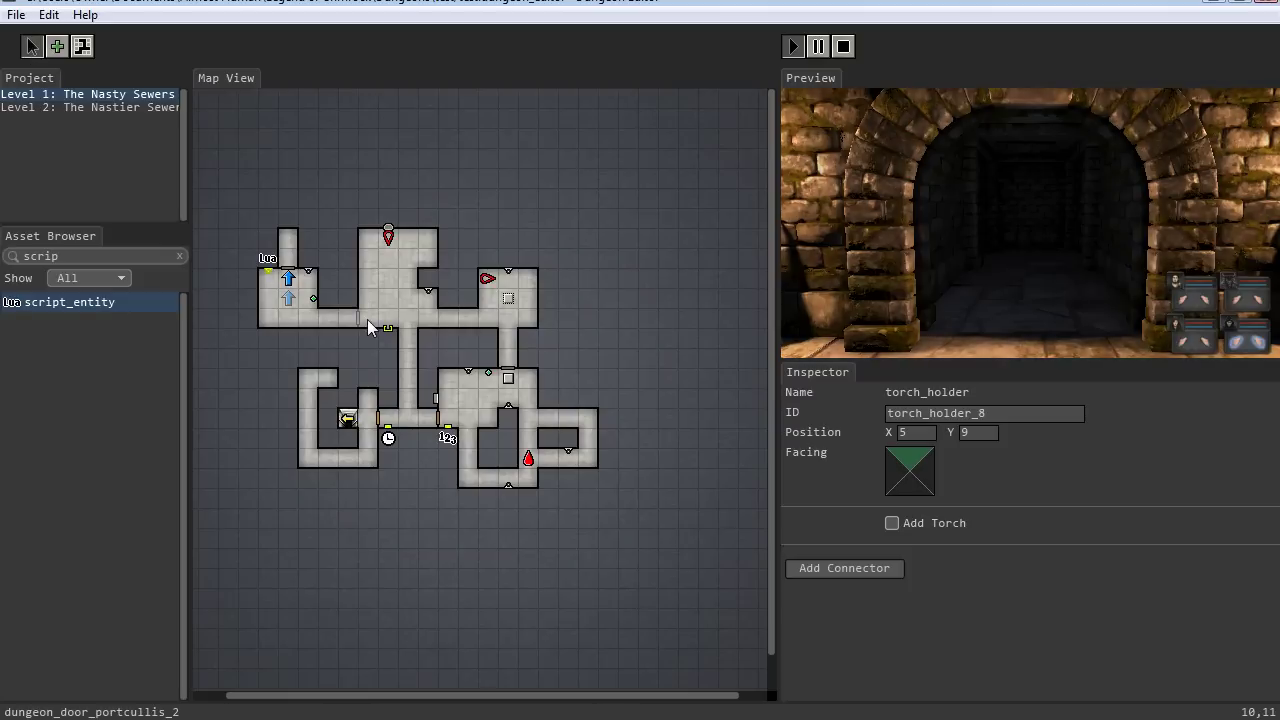
click(267, 260)
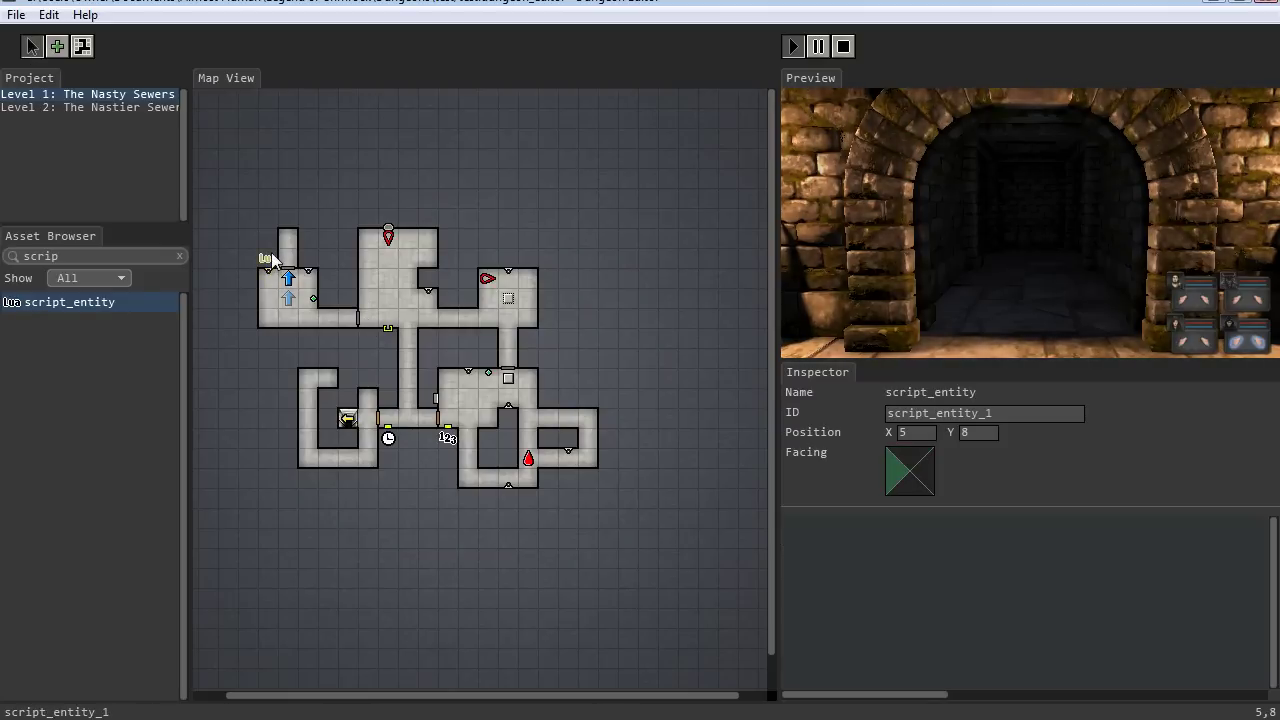
drag(995, 413, 873, 412)
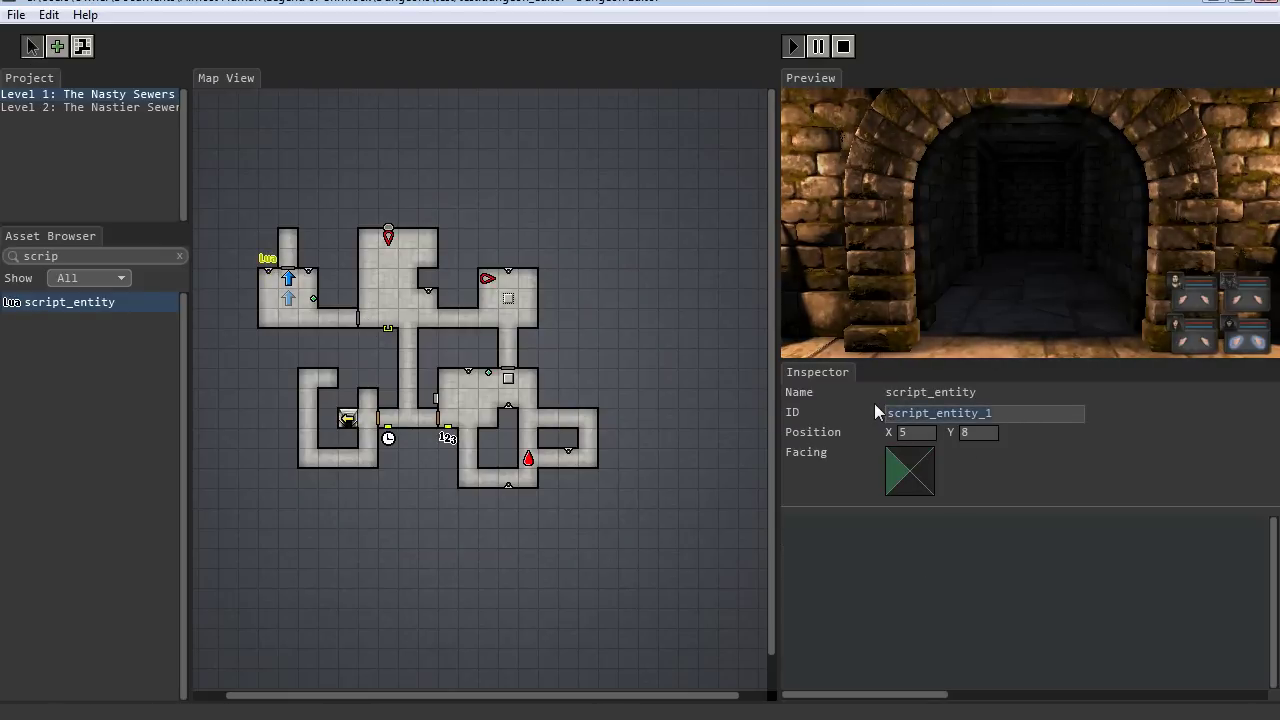
text(torchscript)
Start the torchscript code with the comment "--this is a note" and the line "function openourdoor()".
click(890, 567)
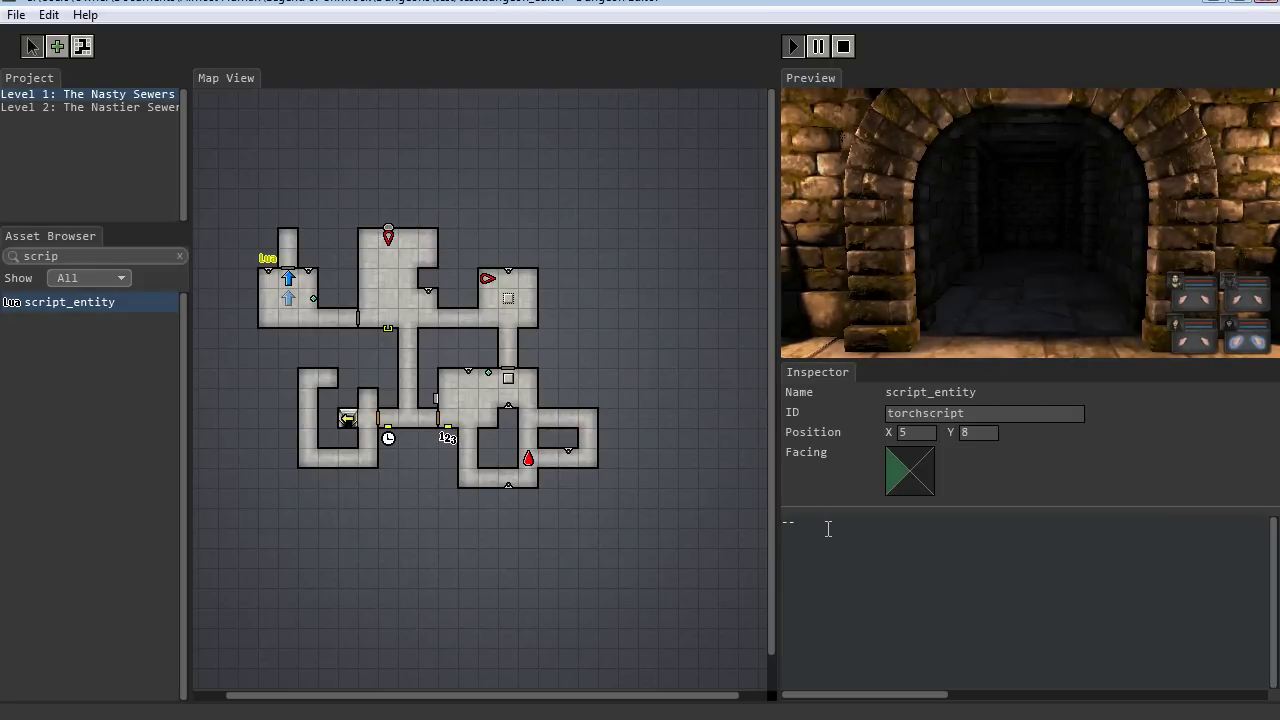
text(this is a note)
text(function)
text( openourdo)
text(or()
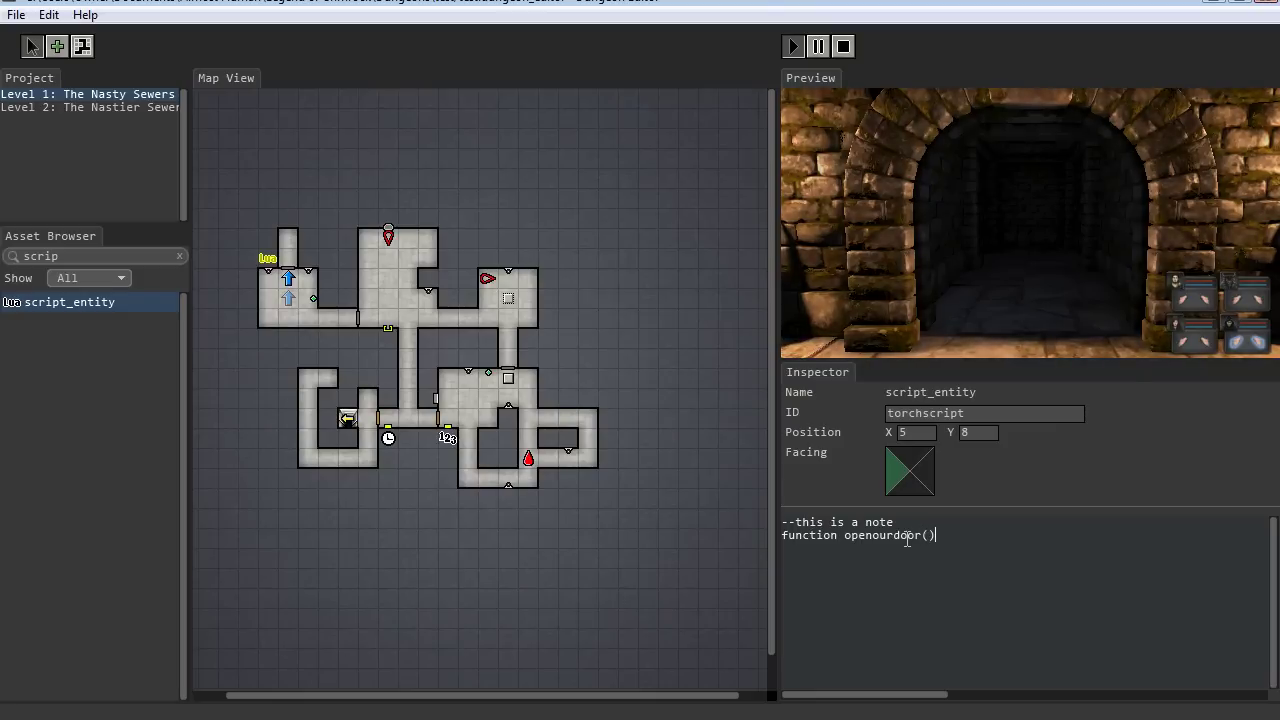
text())
key(Return)
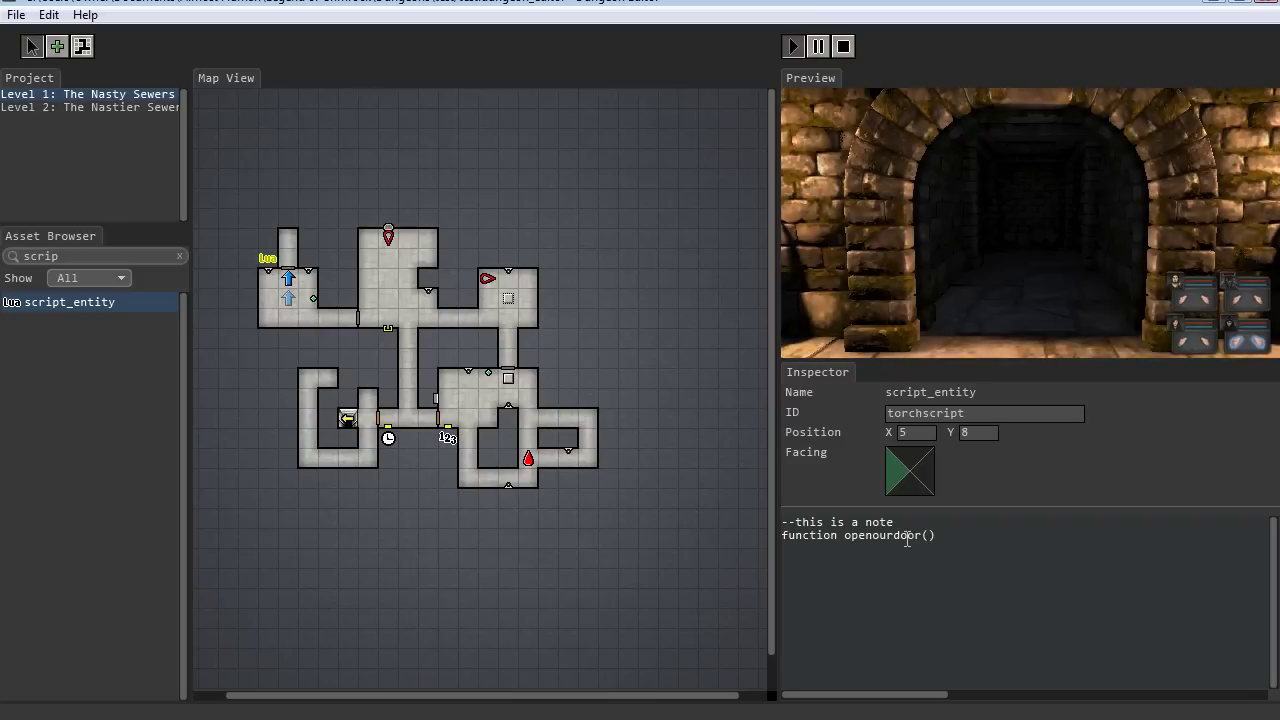
Set the ID of the torch holder at tile 5,9 to torchholderleft.
click(271, 280)
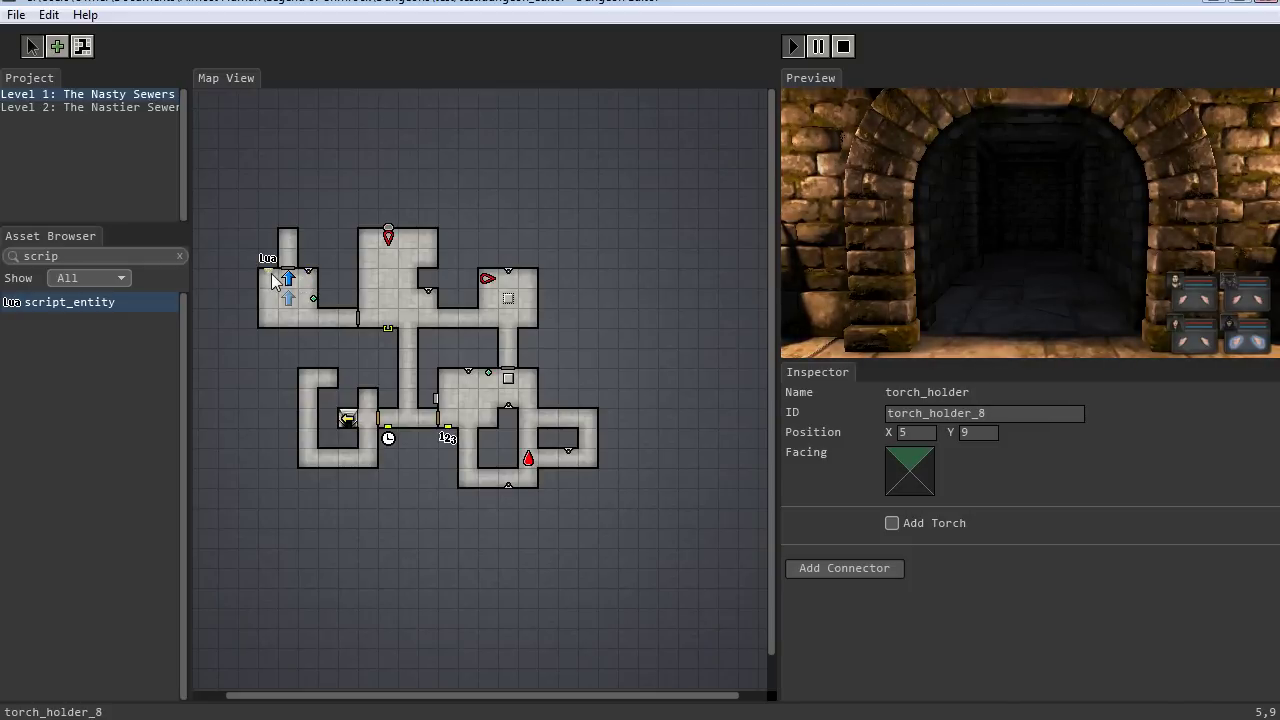
double_click(1006, 414)
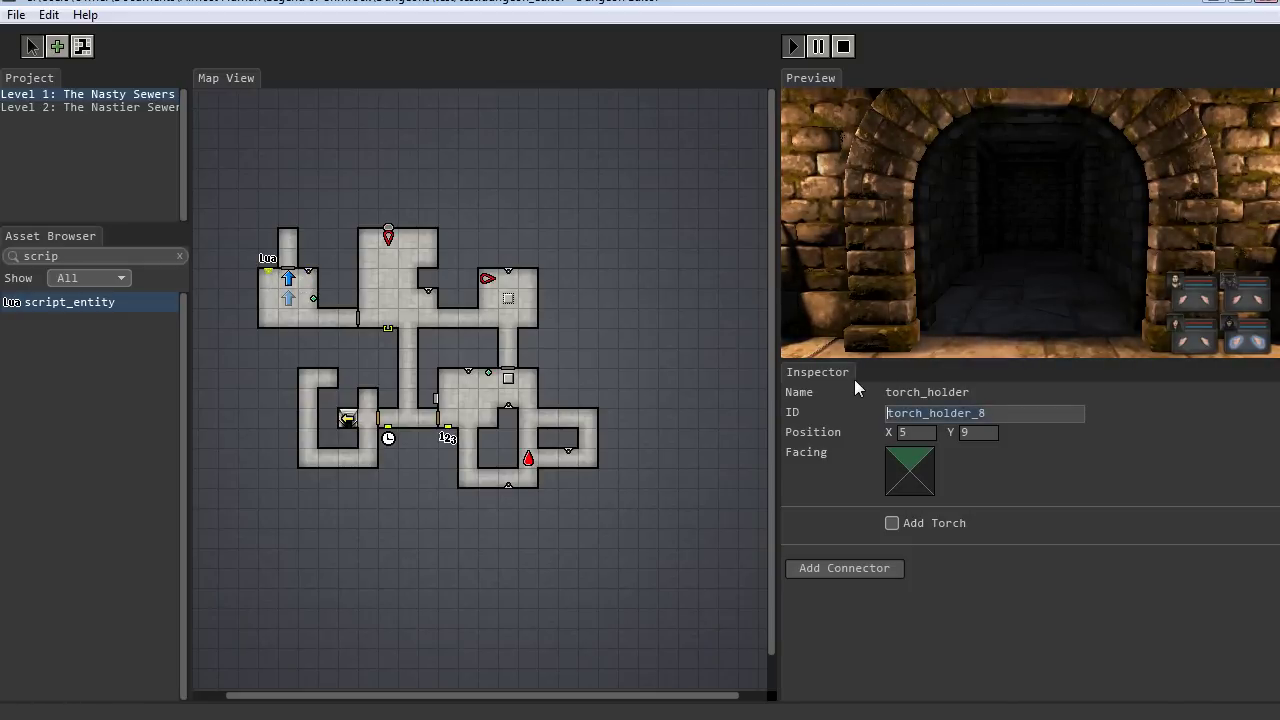
text(torchholderleft)
key(Return)
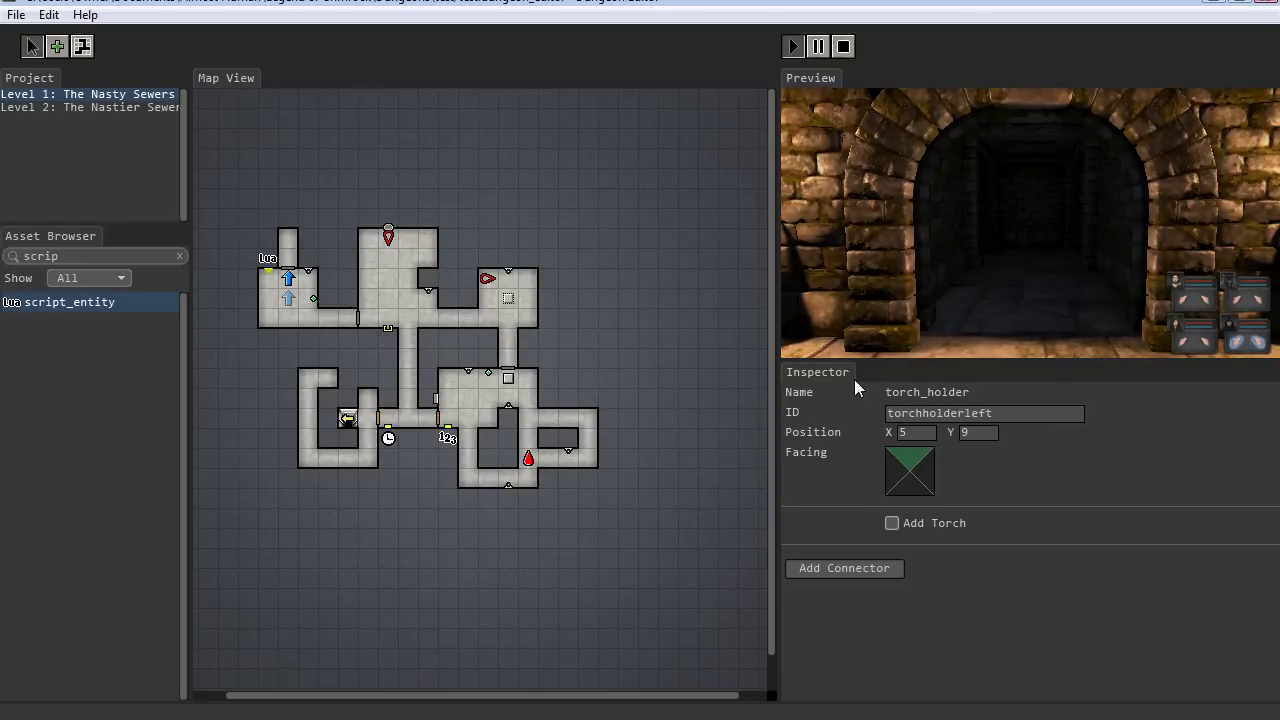
Set the ID of the torch holder at tile 7,9 to torchholderright.
click(308, 271)
drag(979, 413, 797, 396)
text(torchhol)
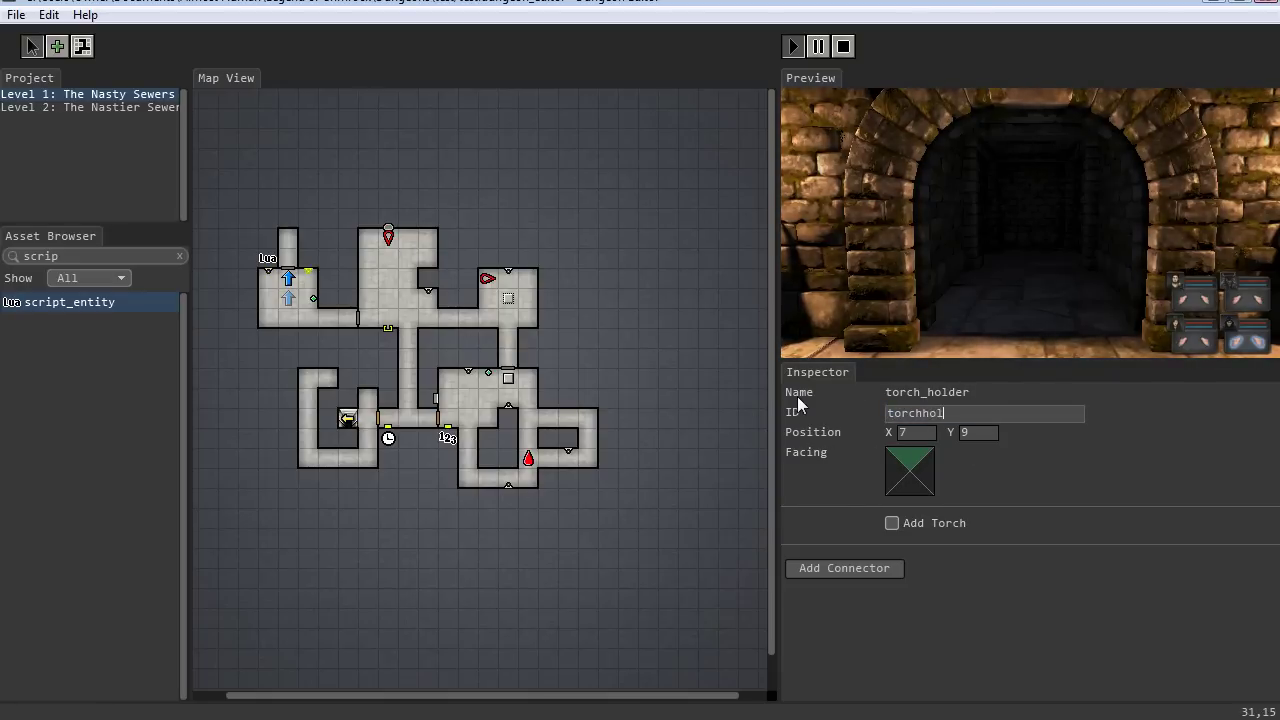
text(derright)
key(Return)
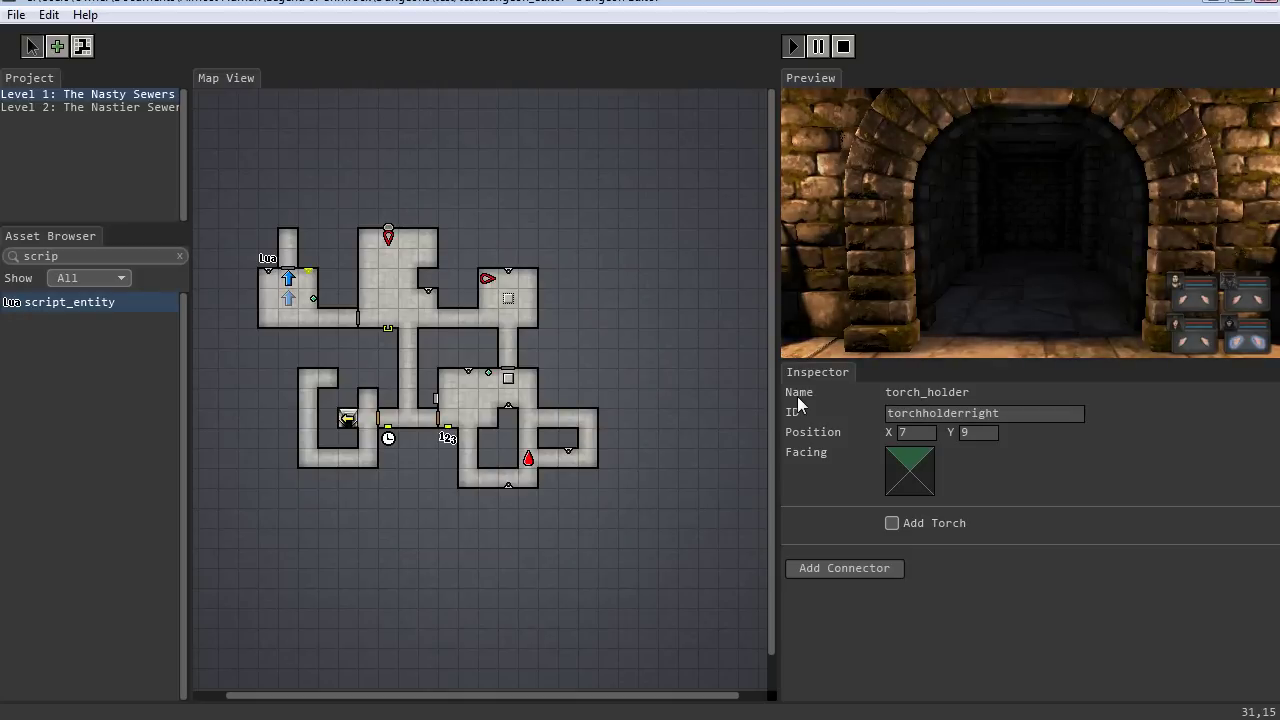
In torchscript, begin the function body with the condition "if torchholderleft:hasTorch() == true and".
click(268, 258)
click(831, 571)
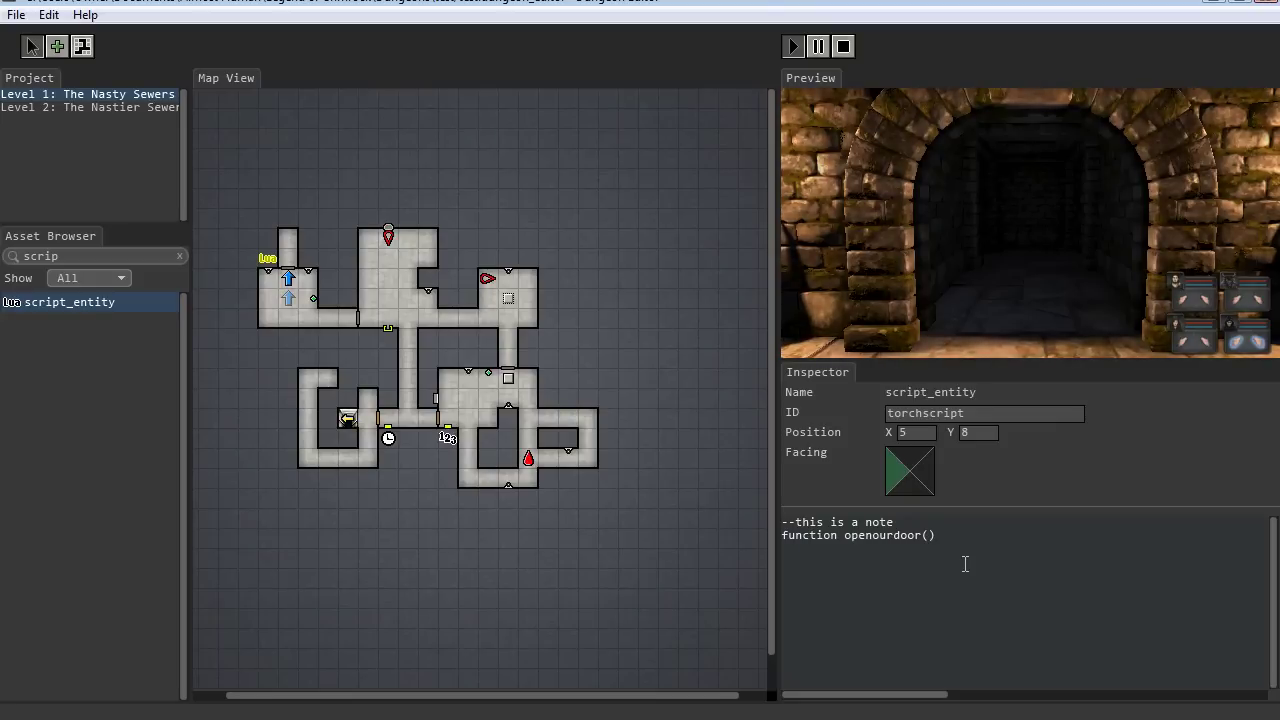
text(if )
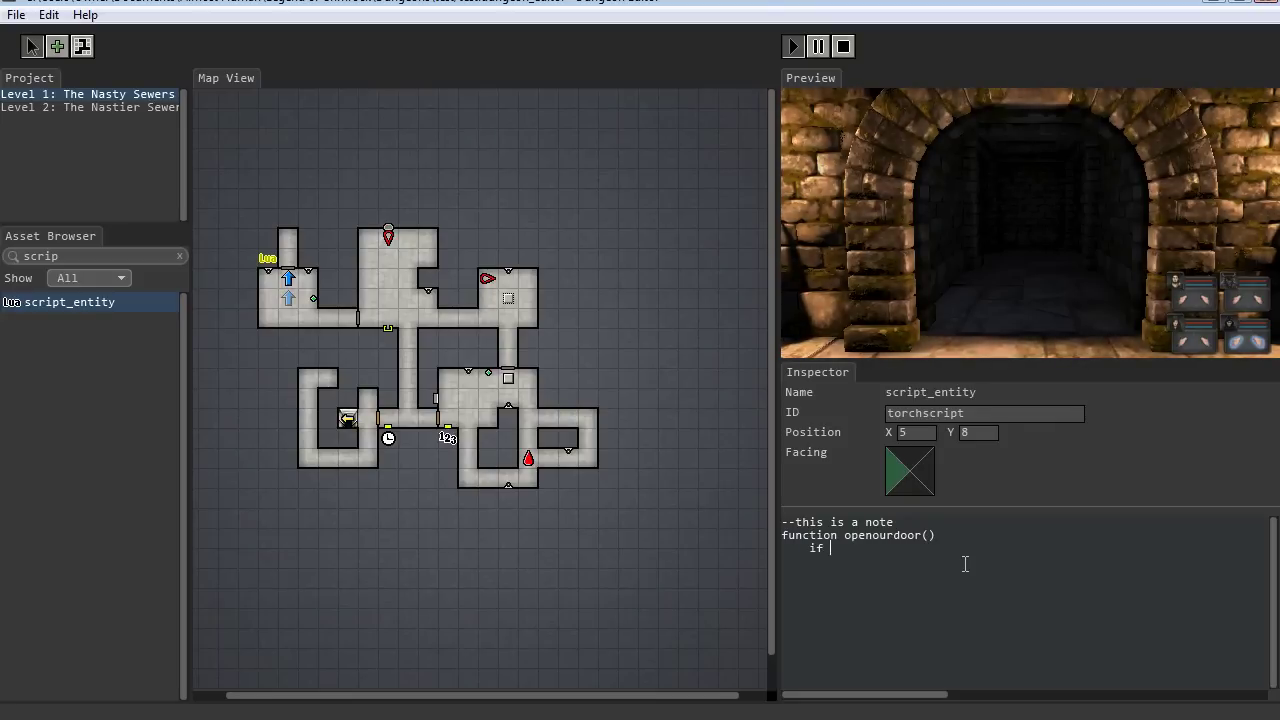
text(torchholderleft)
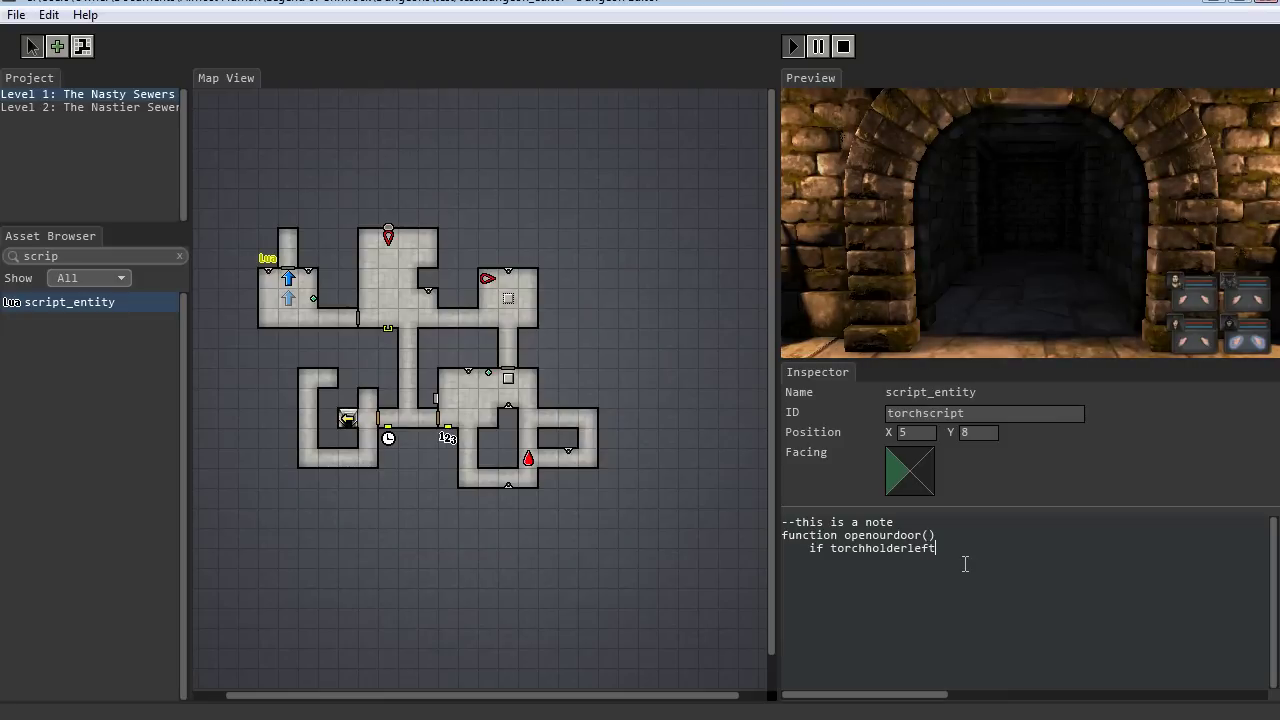
text(:hasTor)
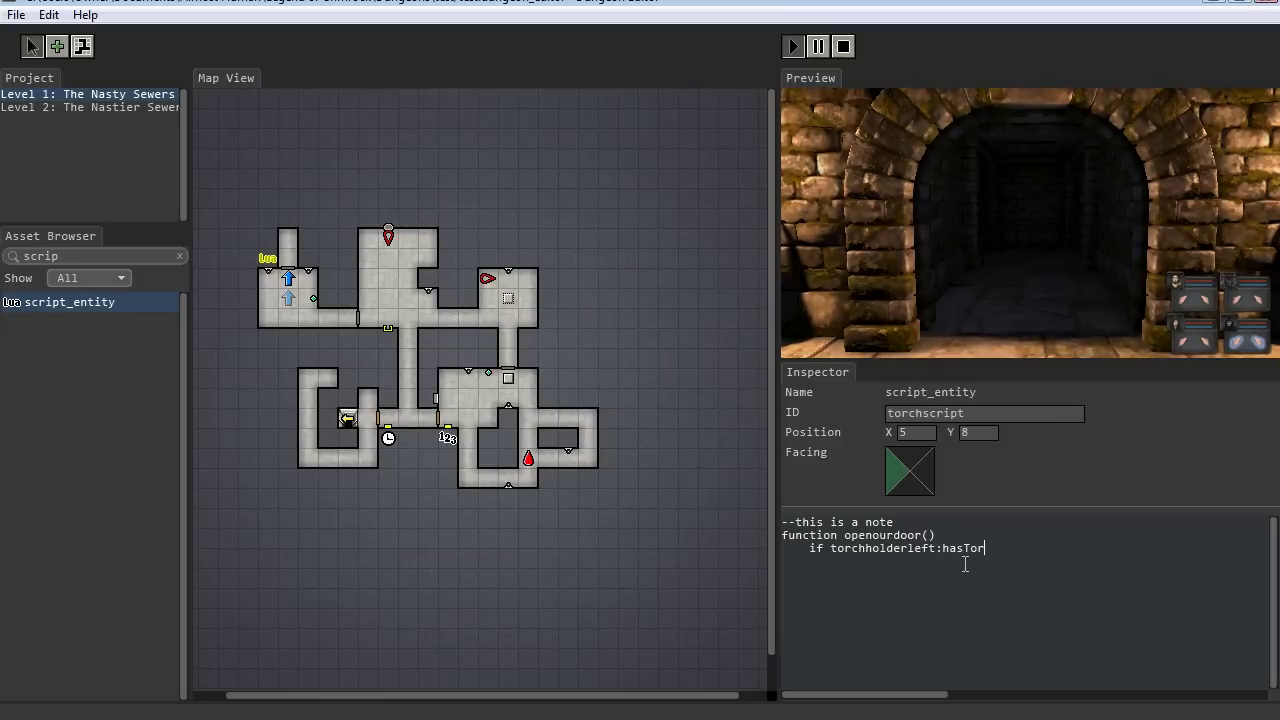
text(ch() == true)
text(and)
key(Return)
Complete the condition on the following line with "torchholderright:hasTorch() == true then".
text(torchholderright:hasTorch)
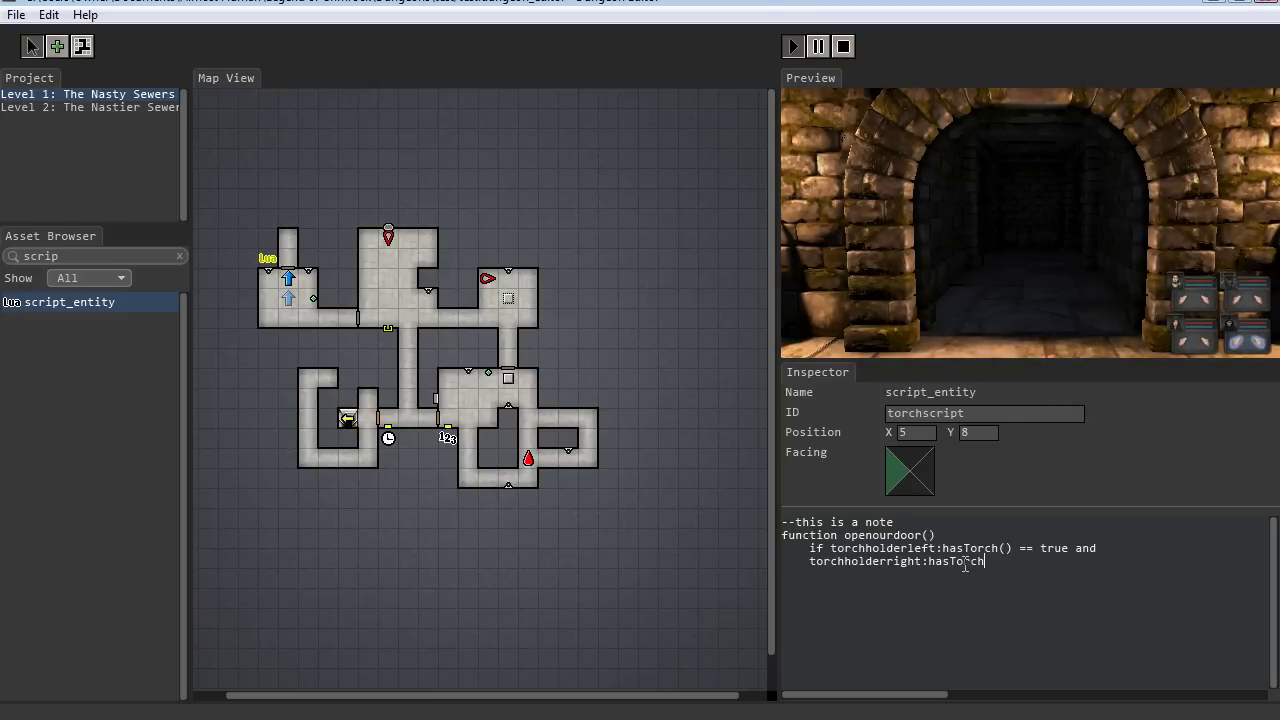
text(() == true)
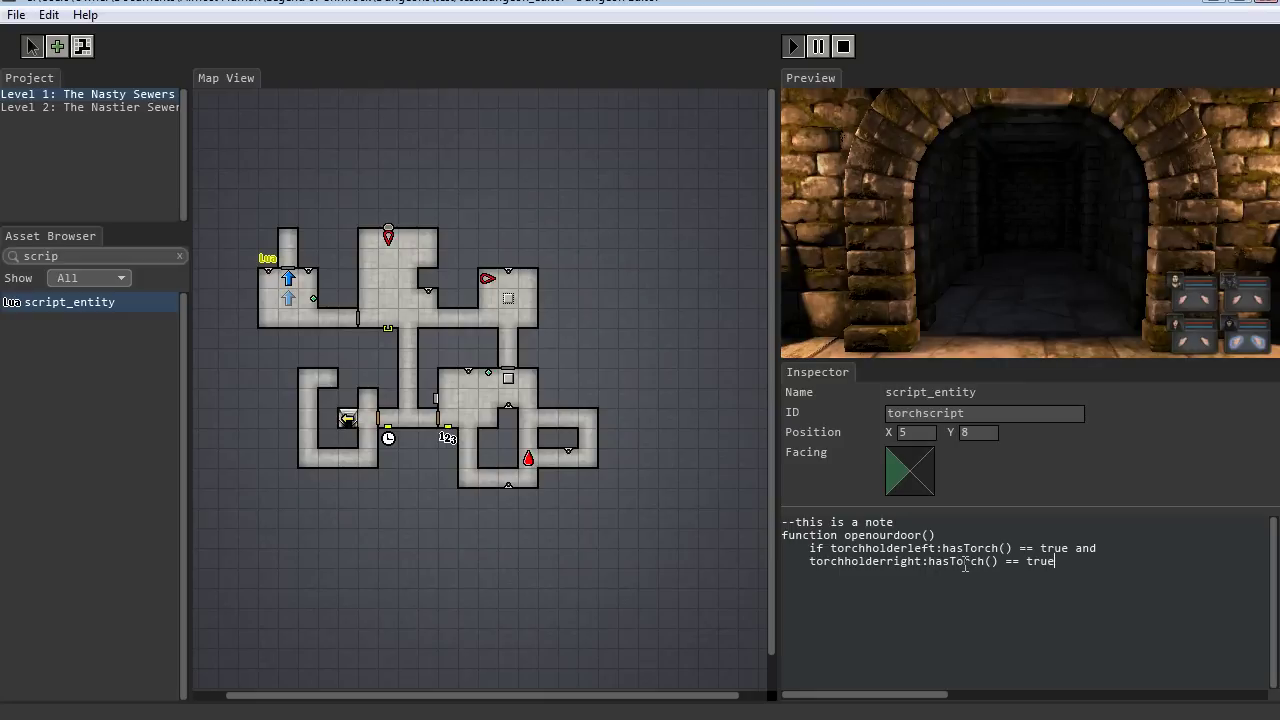
text( then)
key(Tab)
Set the ID of the metal door at tile 6,9 to torchdoor.
click(287, 269)
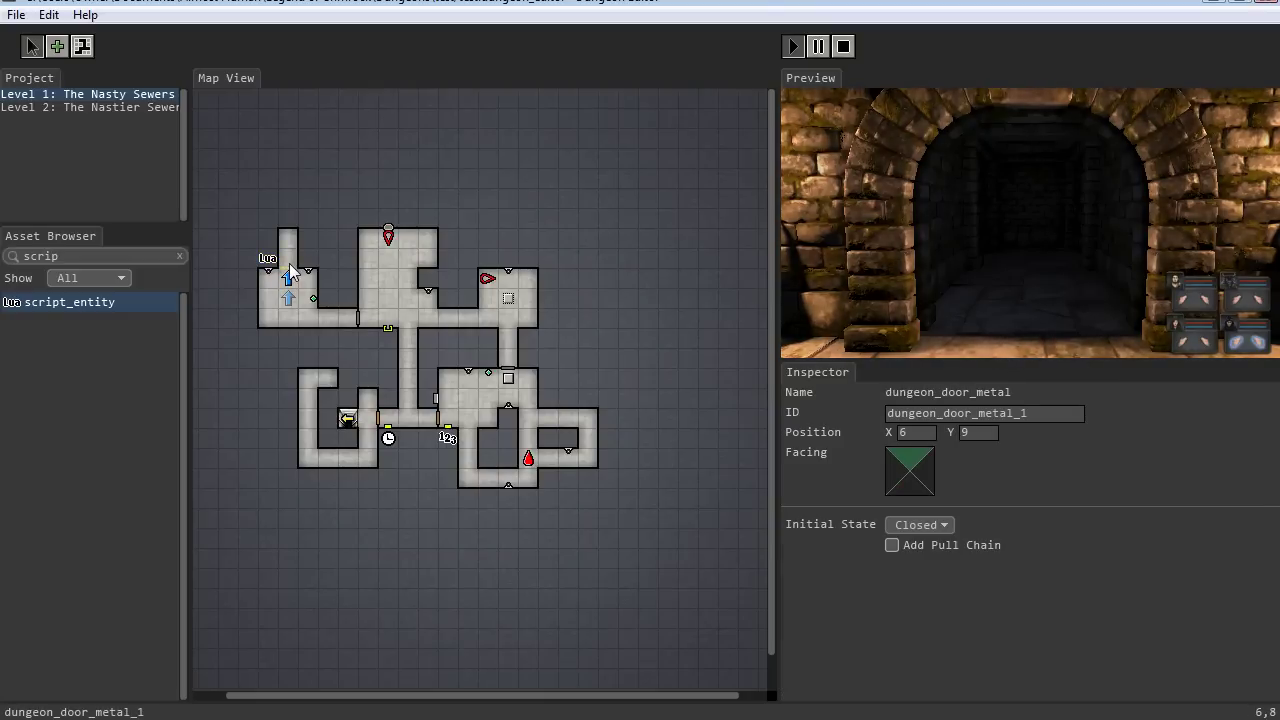
text(torchdoor)
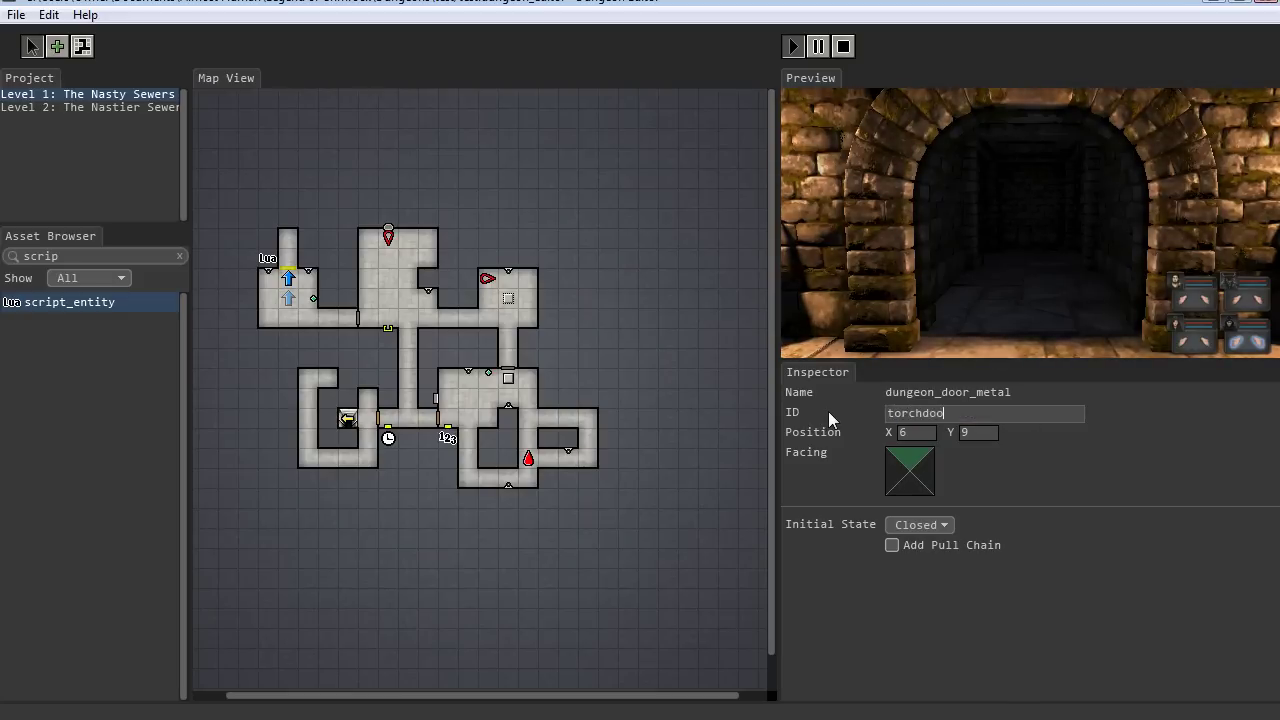
key(Return)
In torchscript, add the line "torchdoor:open()" beneath the two torch holder conditions.
click(293, 287)
click(961, 582)
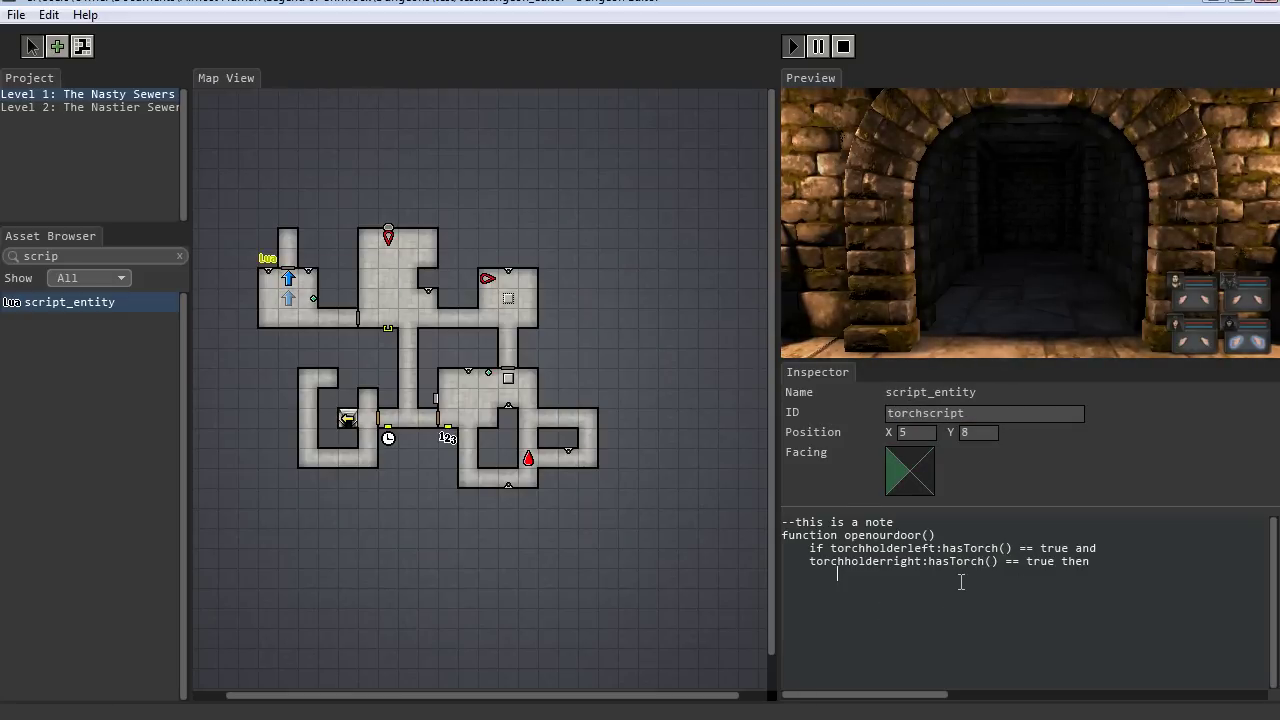
text(torchdoor)
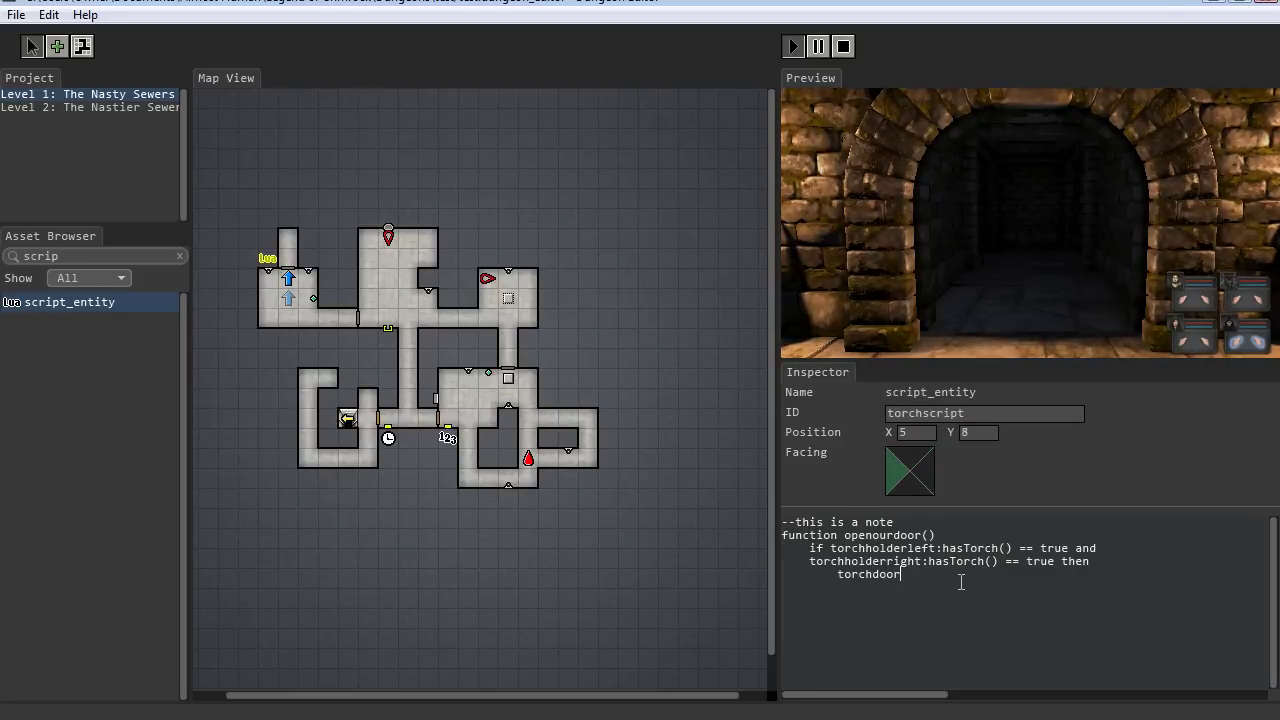
text(:open()     e)
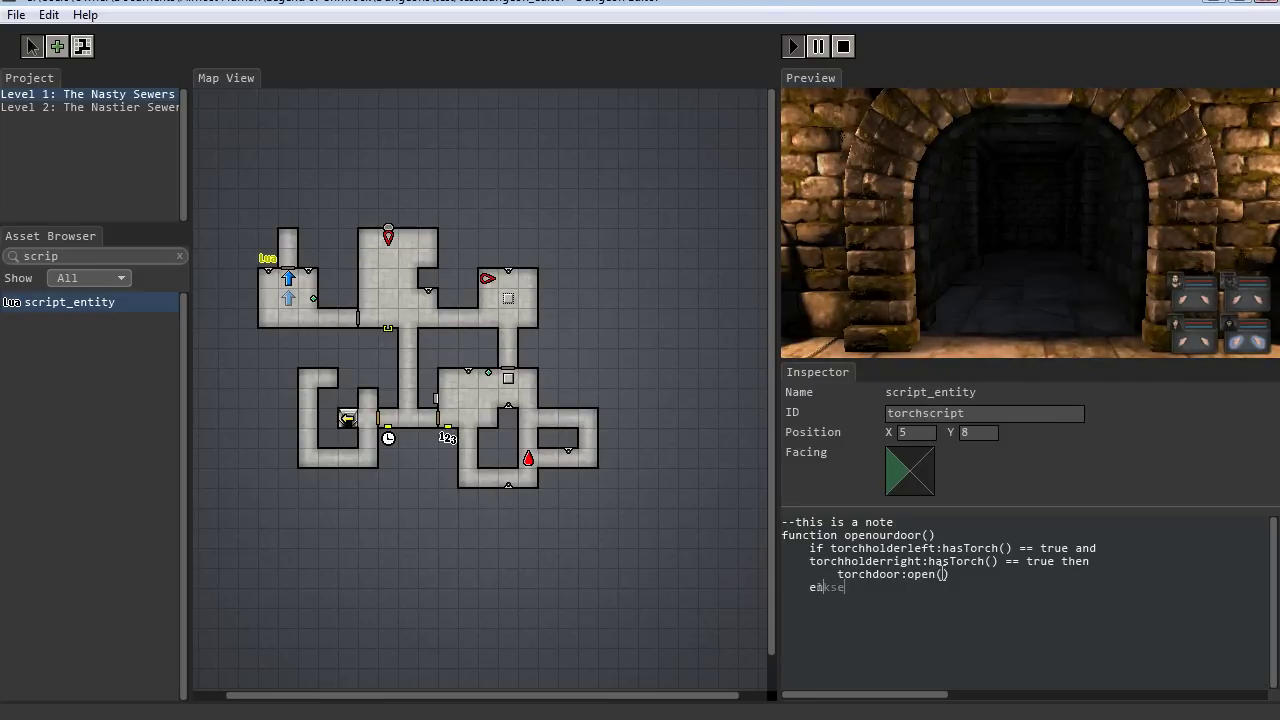
text(lse)
Add an else branch to the if statement containing "torchdoor:close()".
key(Return)
text(torchdoor:close())
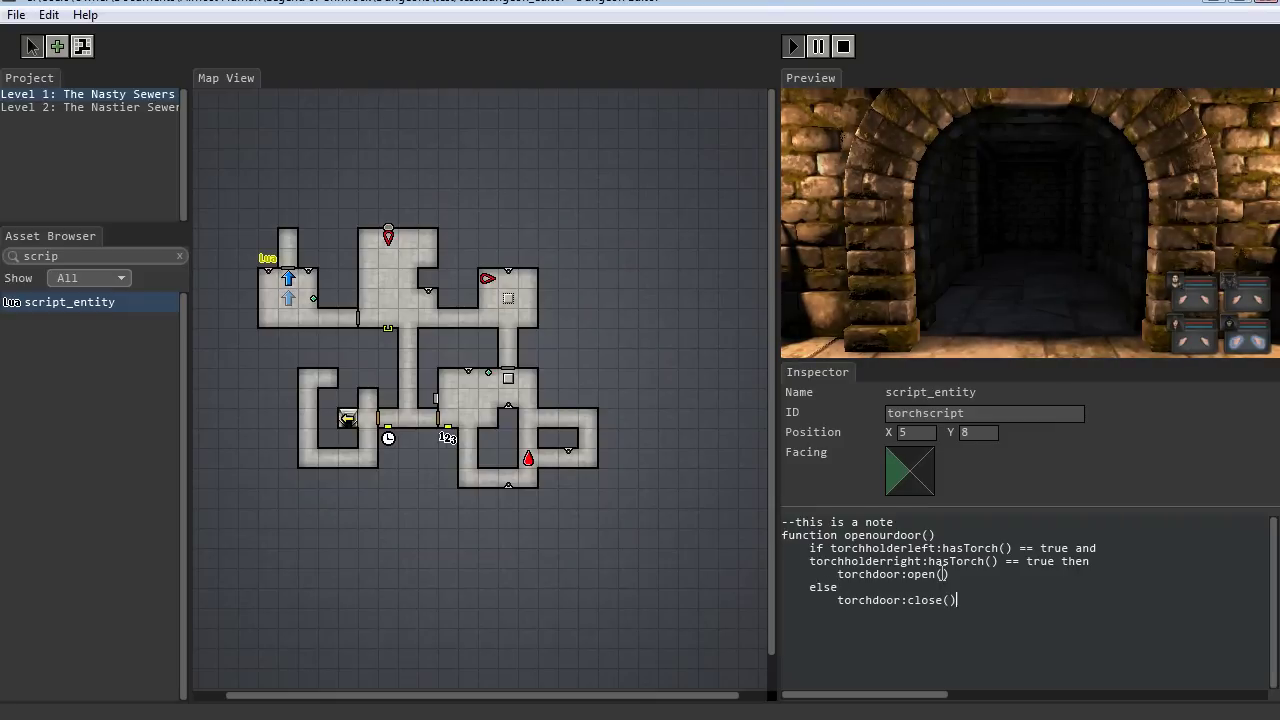
Close both the if block and the openourdoor function with "end" lines.
key(Return)
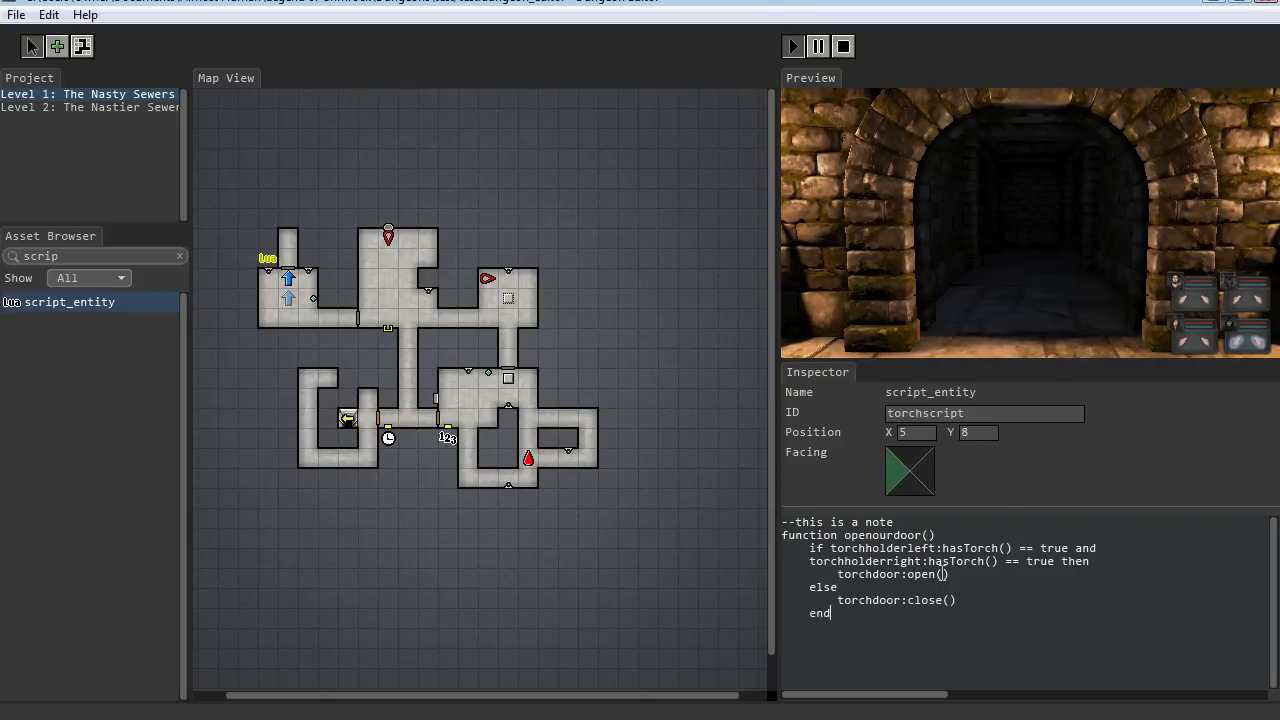
text(end)
key(Return)
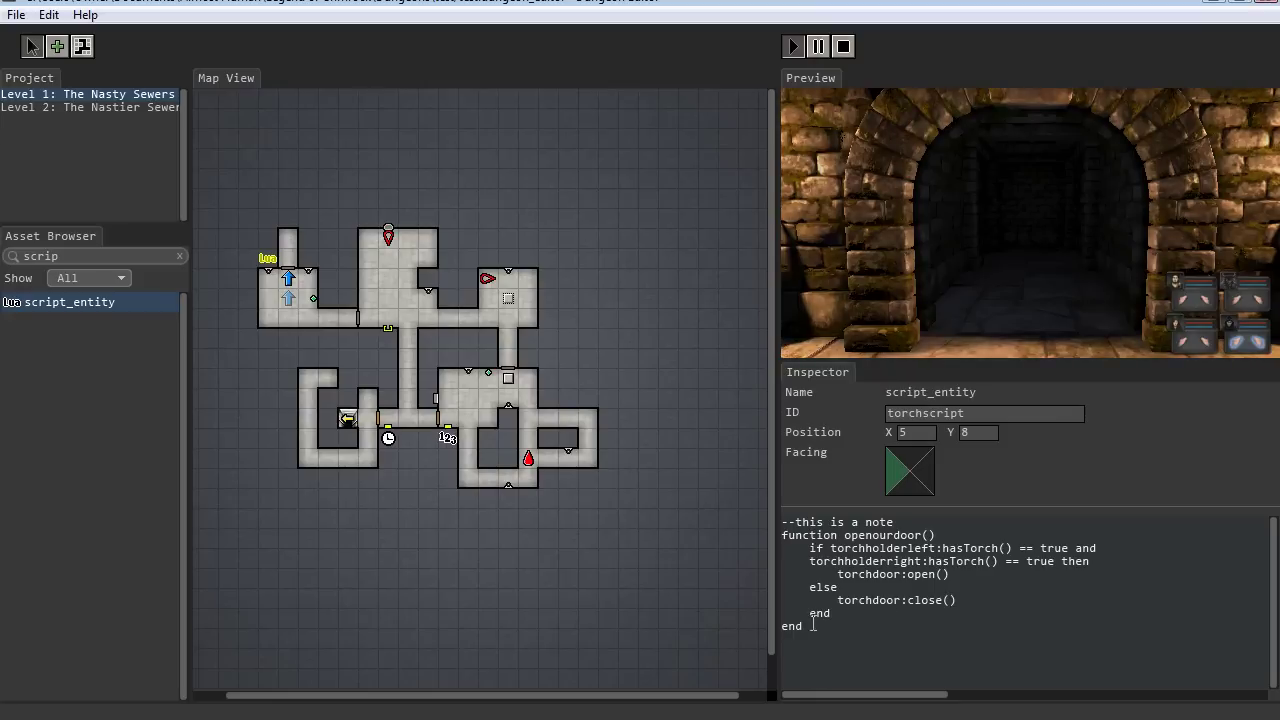
drag(824, 614, 810, 549)
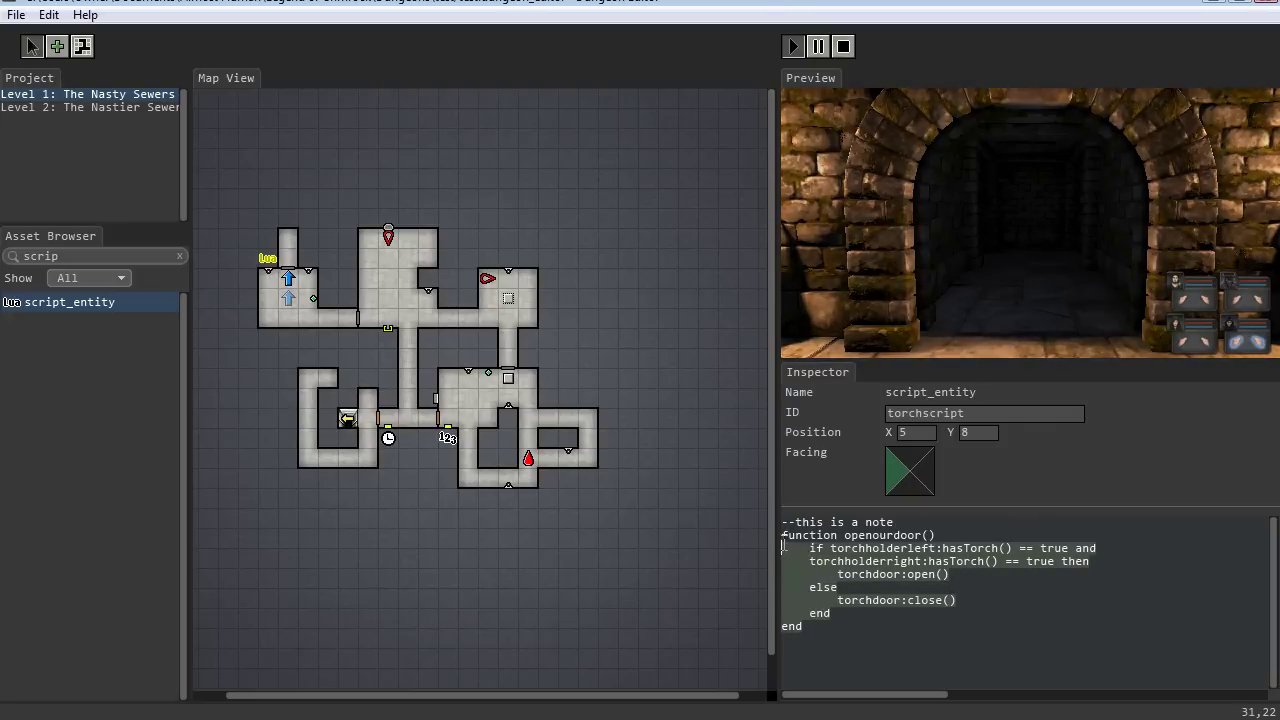
click(820, 630)
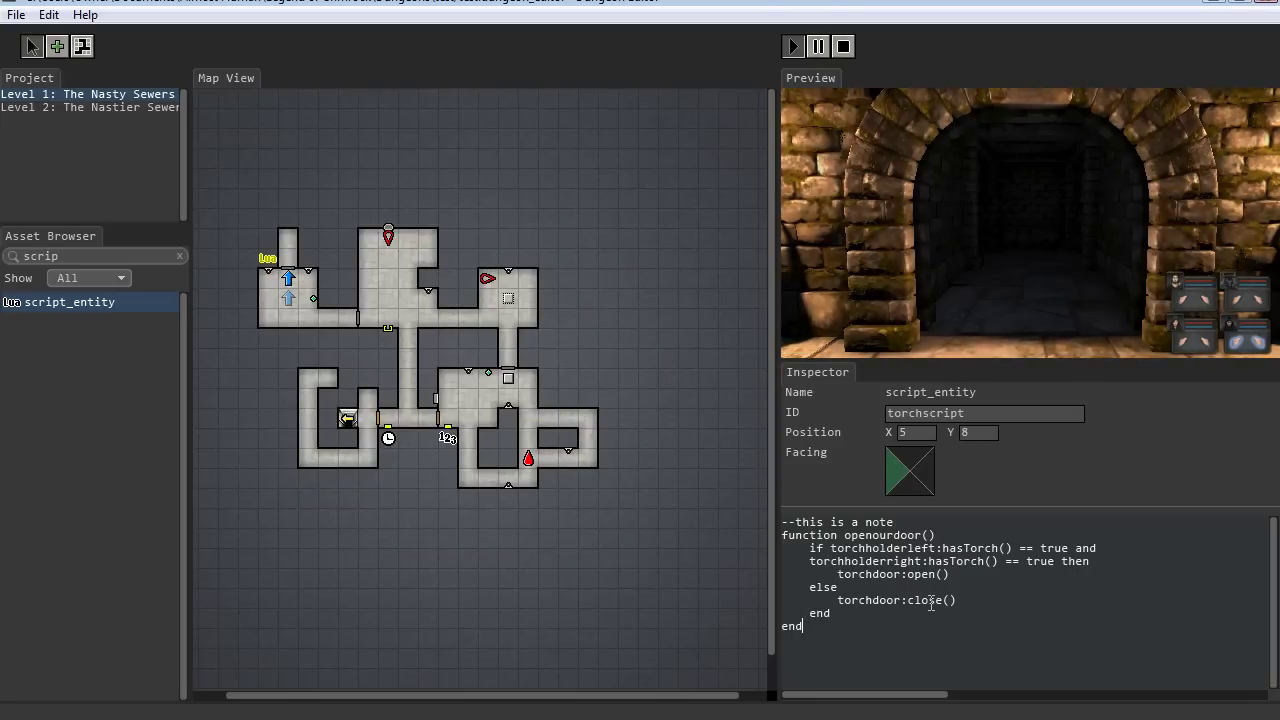
Add a connector to the torch holder torchholderleft that targets torchscript with the openourdoor action.
click(278, 278)
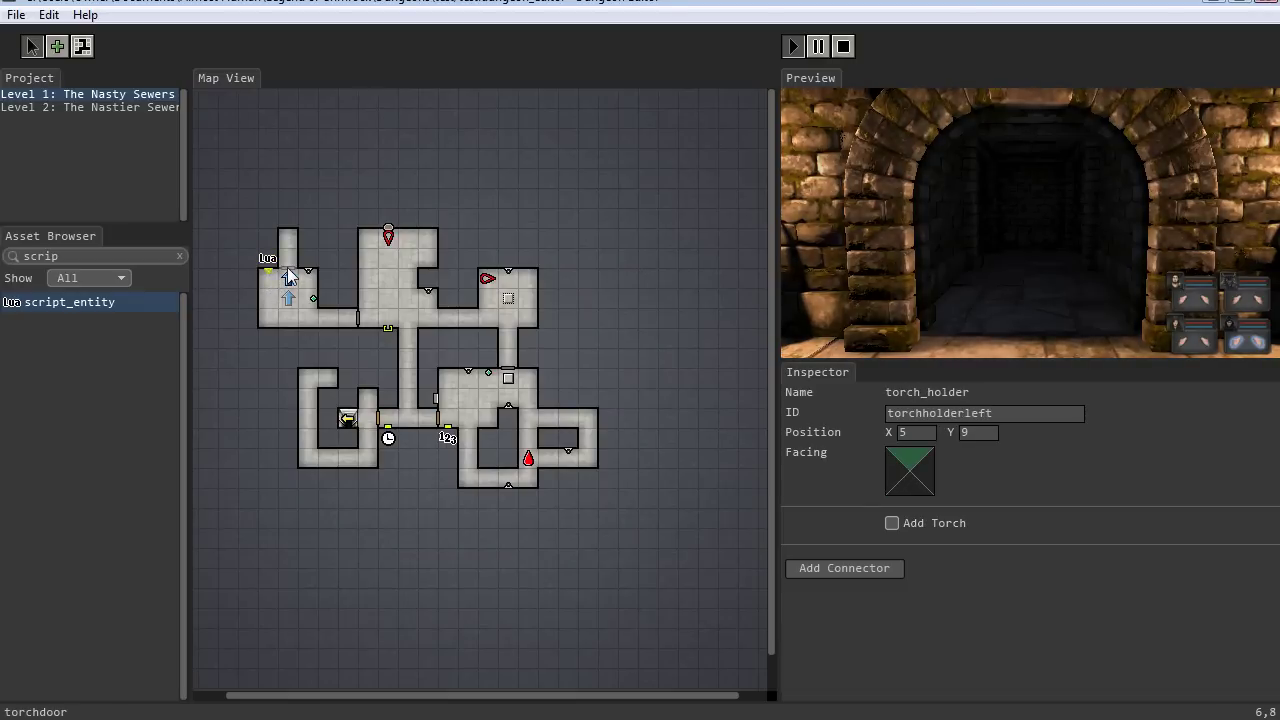
click(857, 569)
click(269, 265)
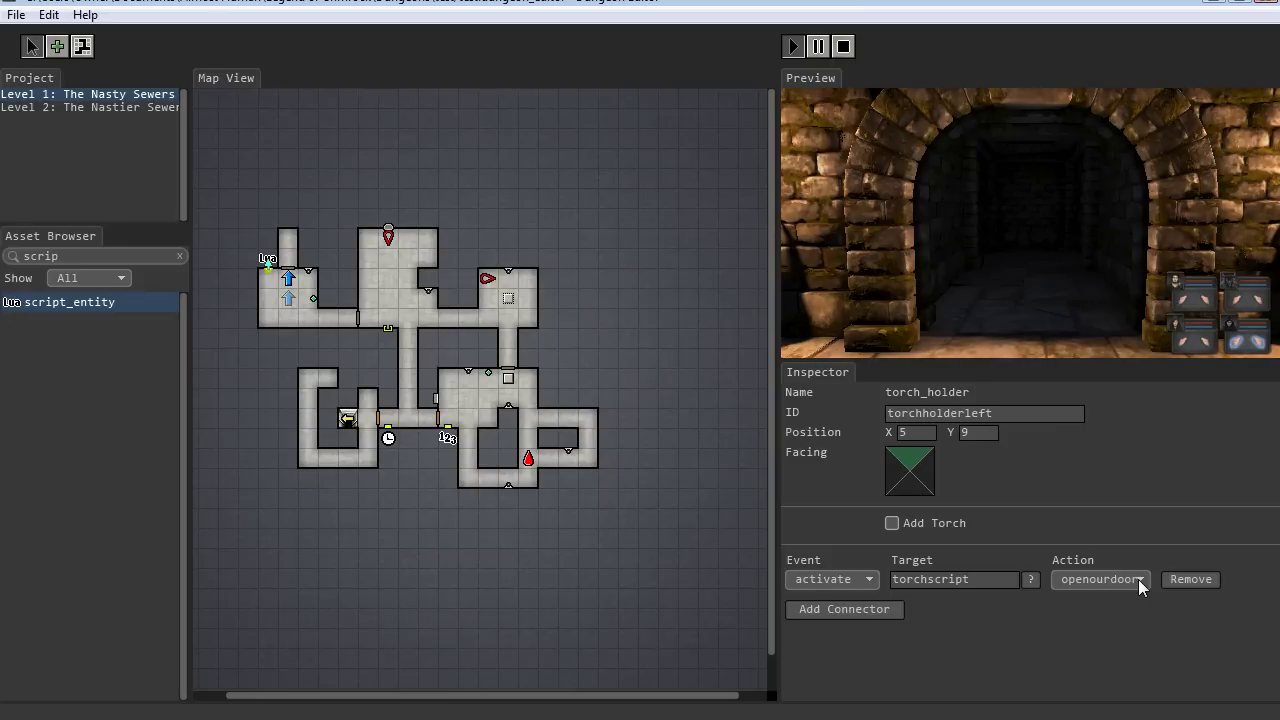
click(869, 577)
click(865, 579)
click(868, 580)
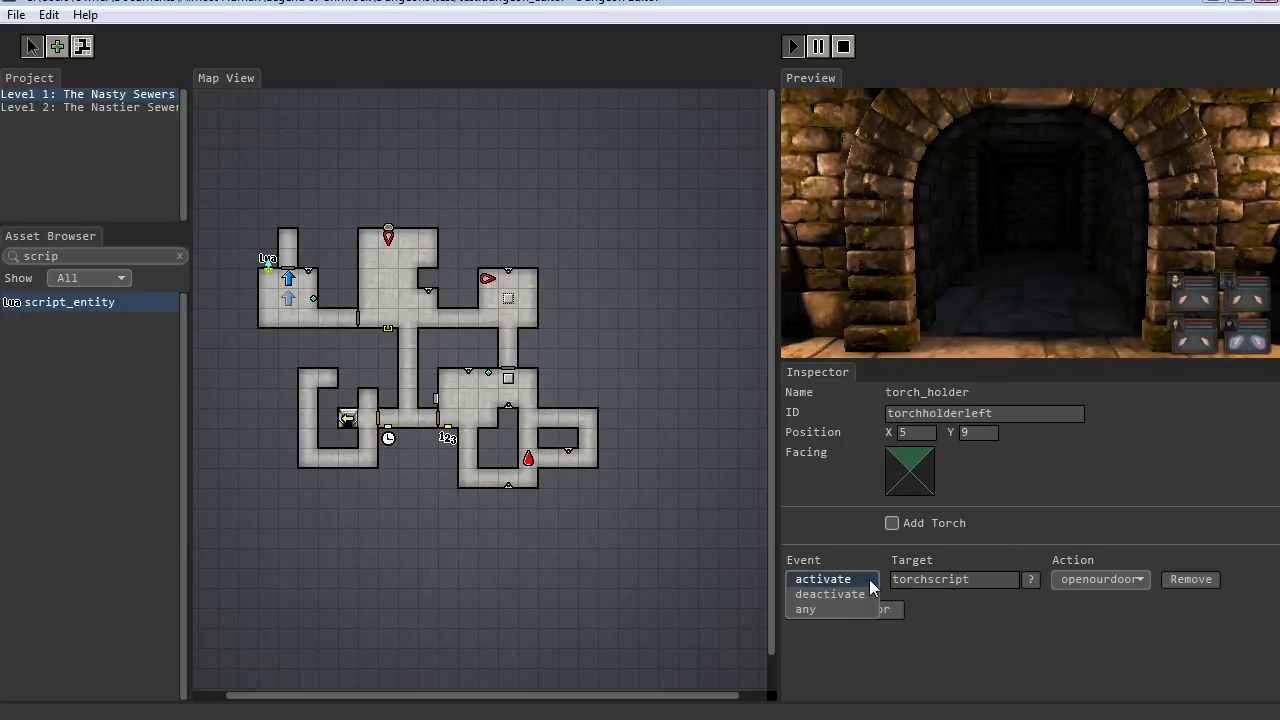
click(813, 608)
click(837, 575)
click(848, 549)
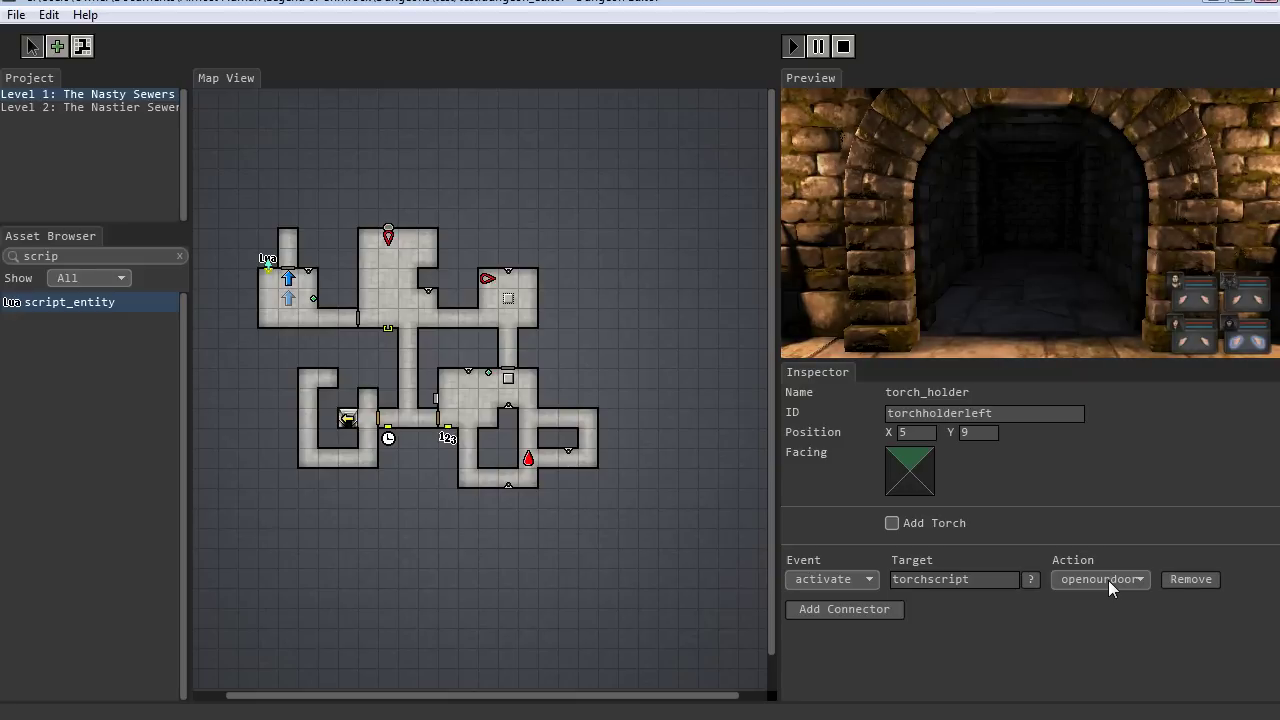
click(790, 578)
Add a connector to torchholderright that targets torchscript with the openourdoor action on the event "any".
click(312, 279)
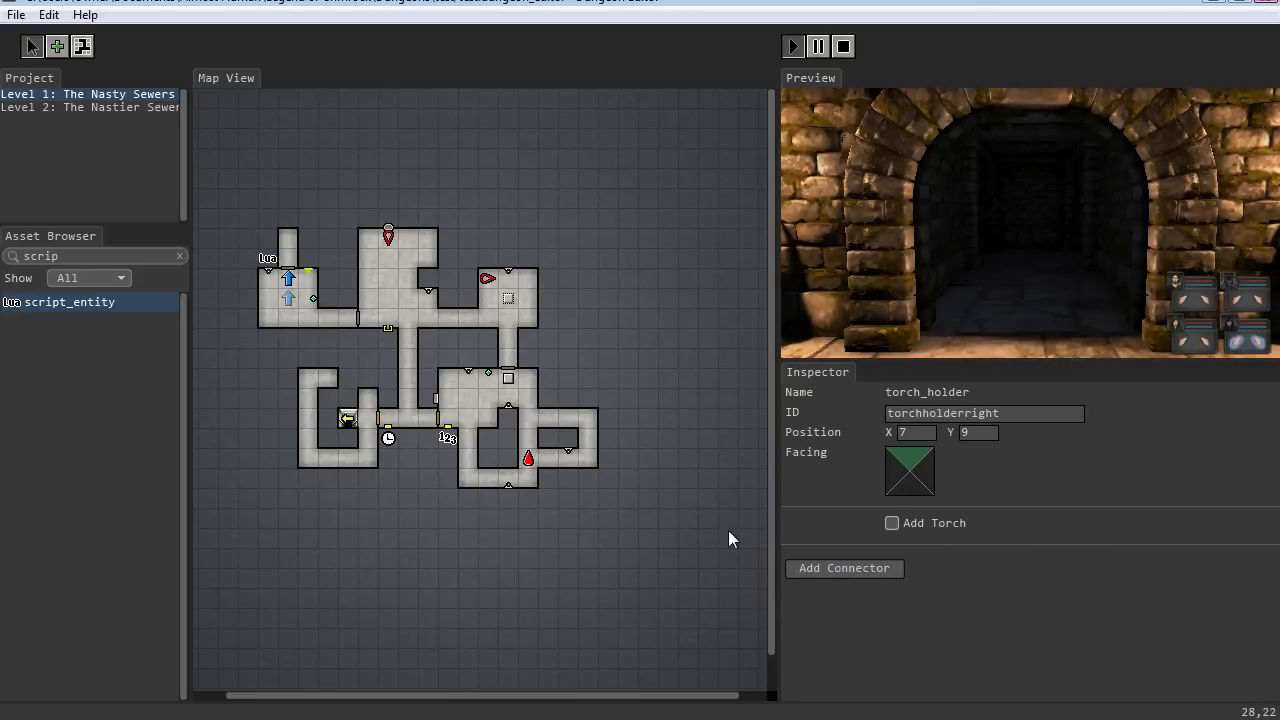
click(843, 569)
click(267, 258)
click(865, 578)
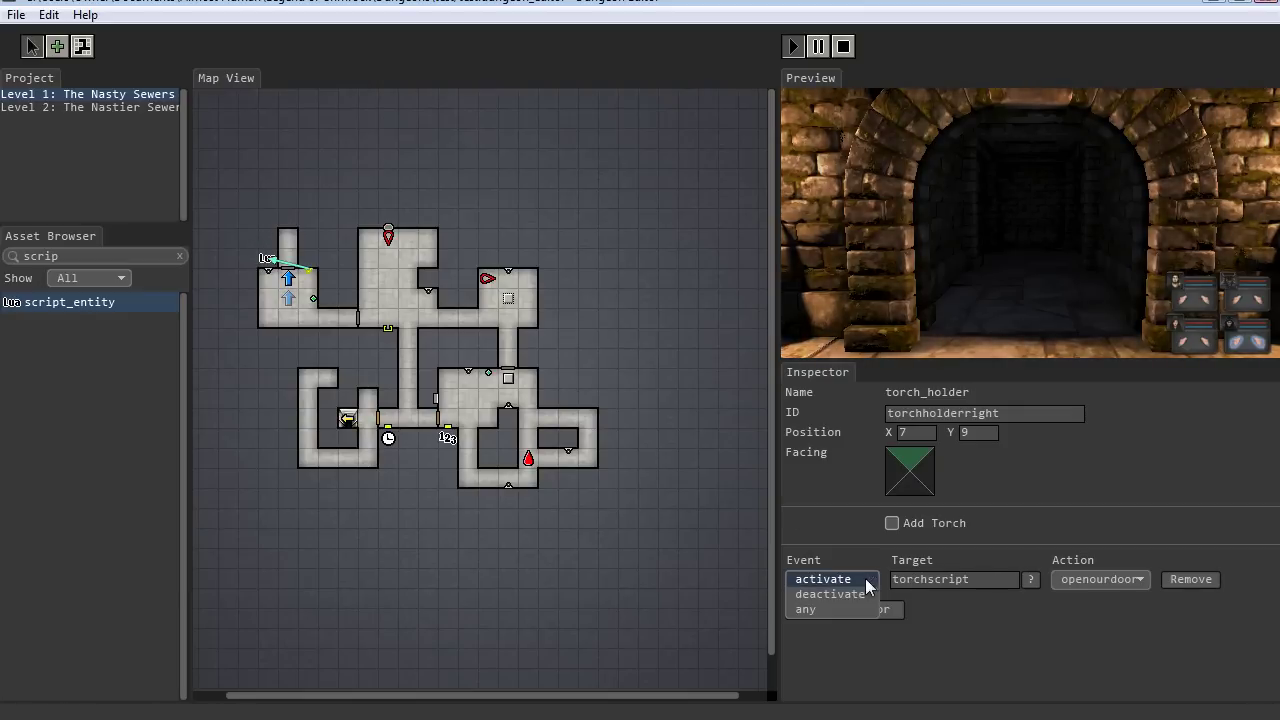
click(825, 609)
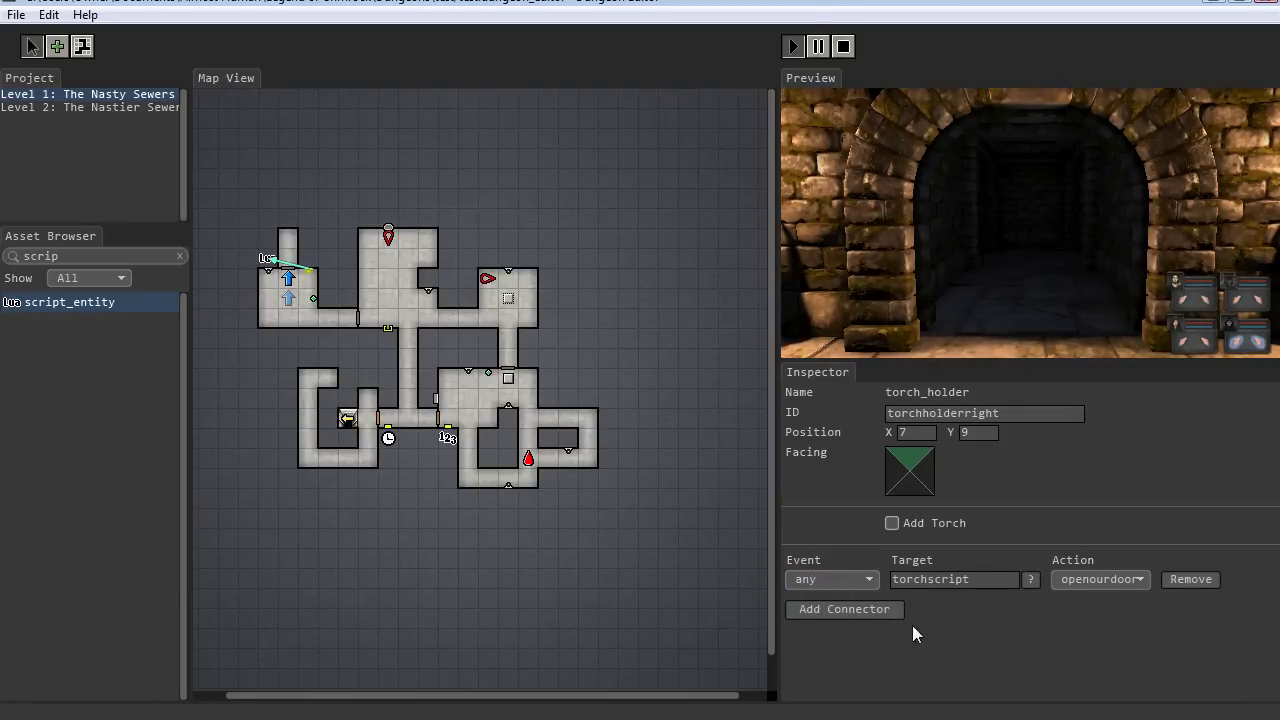
Start the level preview and place the party's lit torch in the holder to the left of the metal door.
click(793, 46)
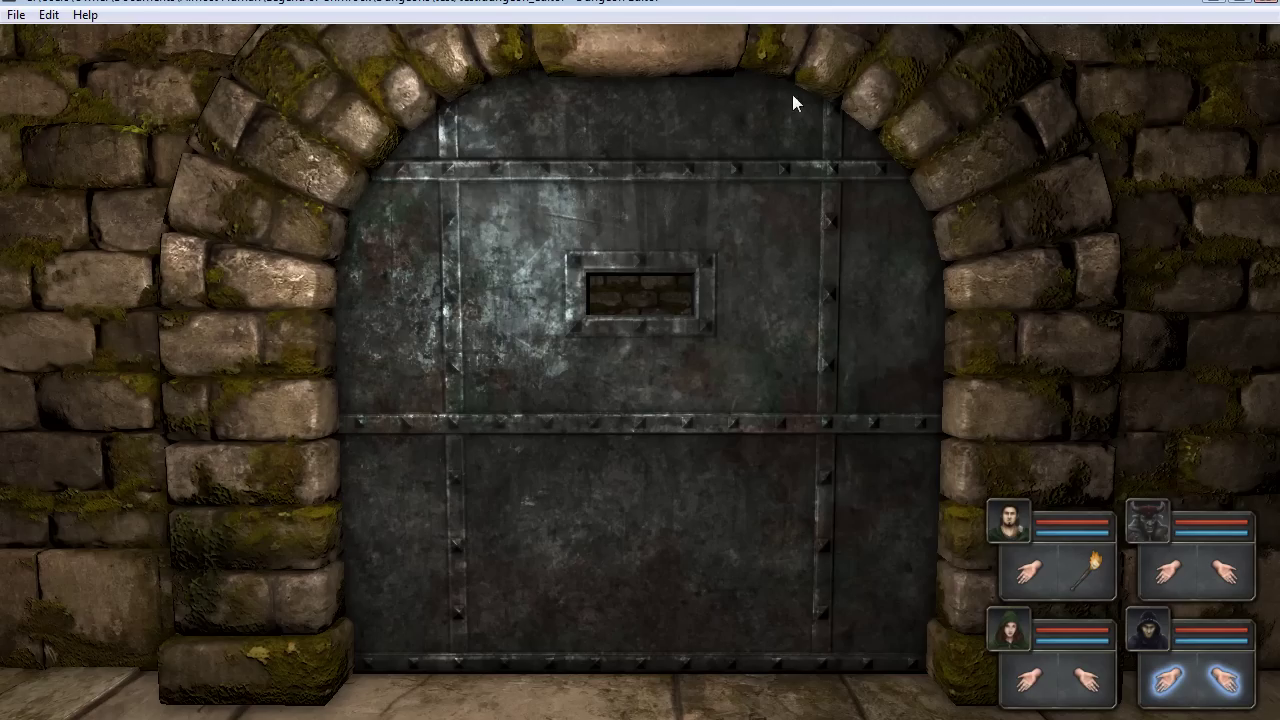
key(q)
key(w)
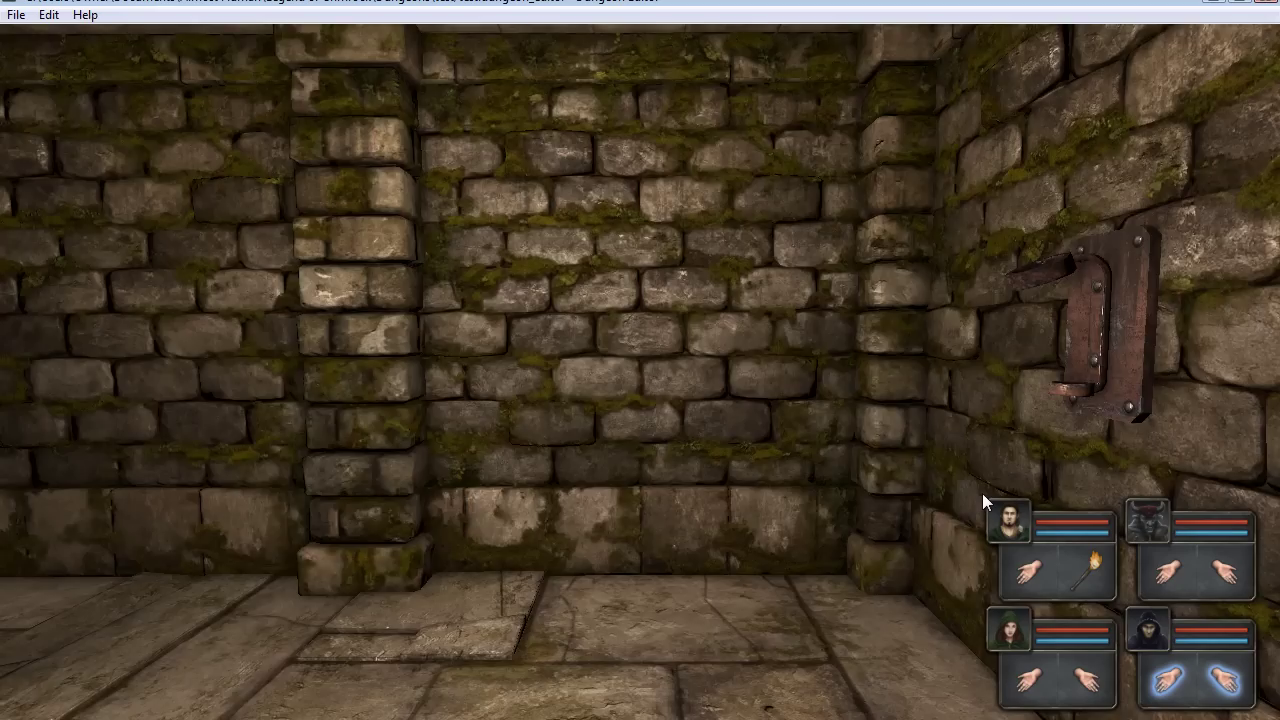
key(e)
click(1082, 573)
click(640, 320)
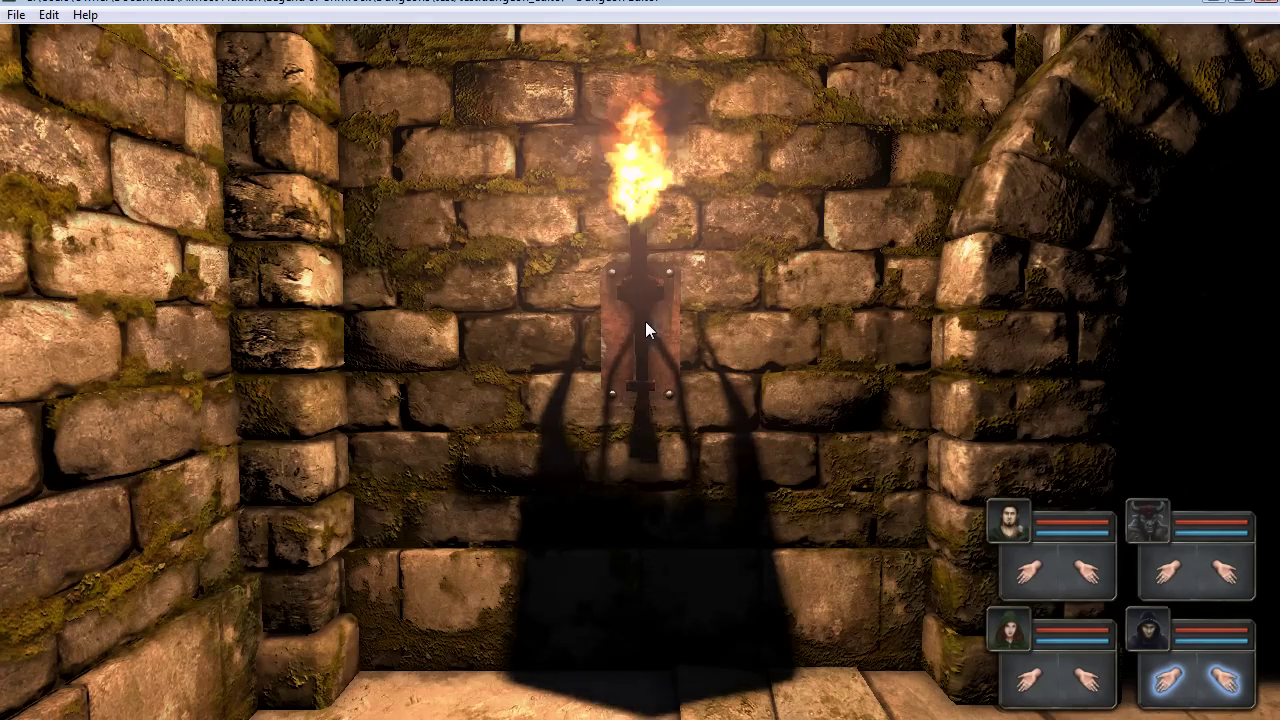
Pick up the torch from the floor, place it in the holder right of the door, and check the door.
key(d)
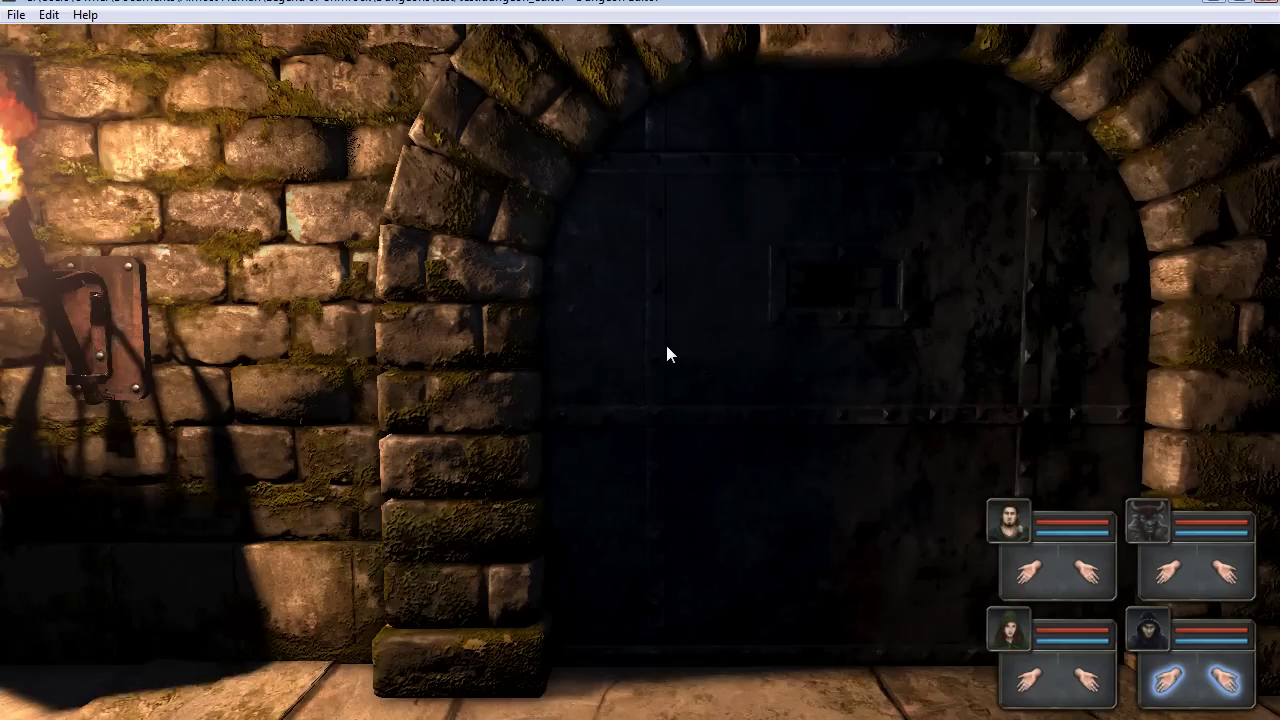
key(d)
key(w)
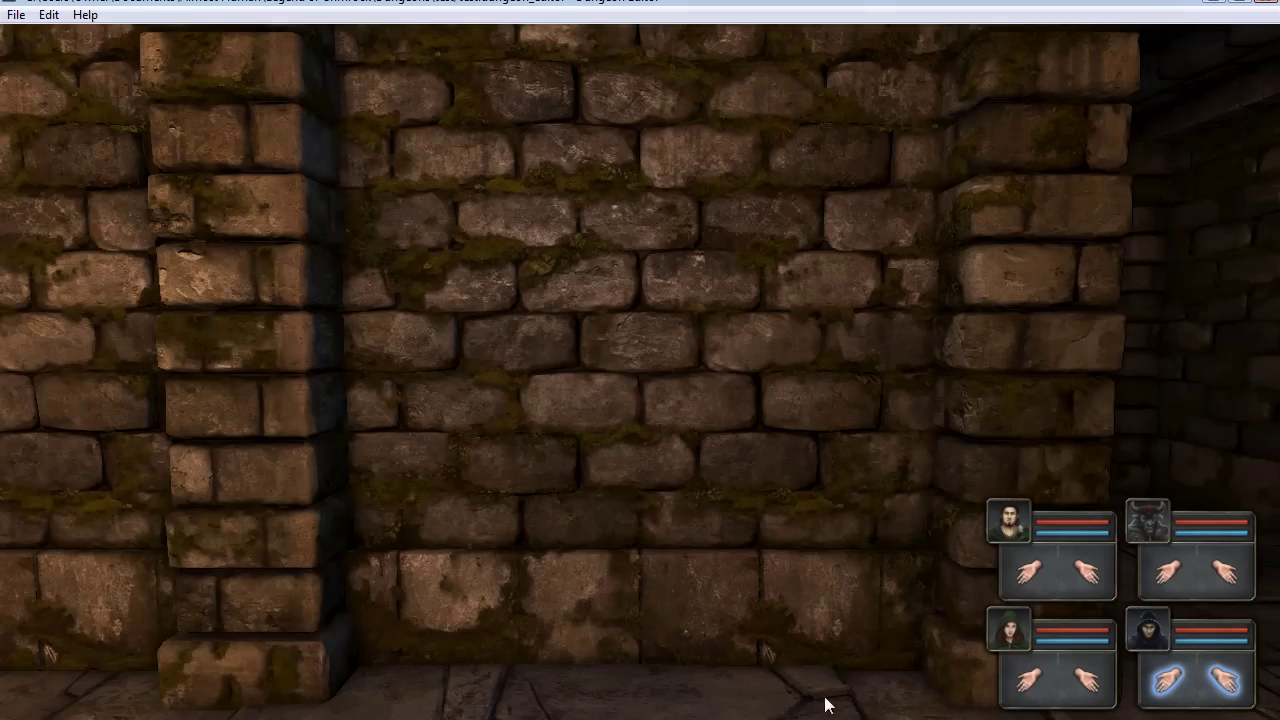
key(d)
click(487, 650)
key(q)
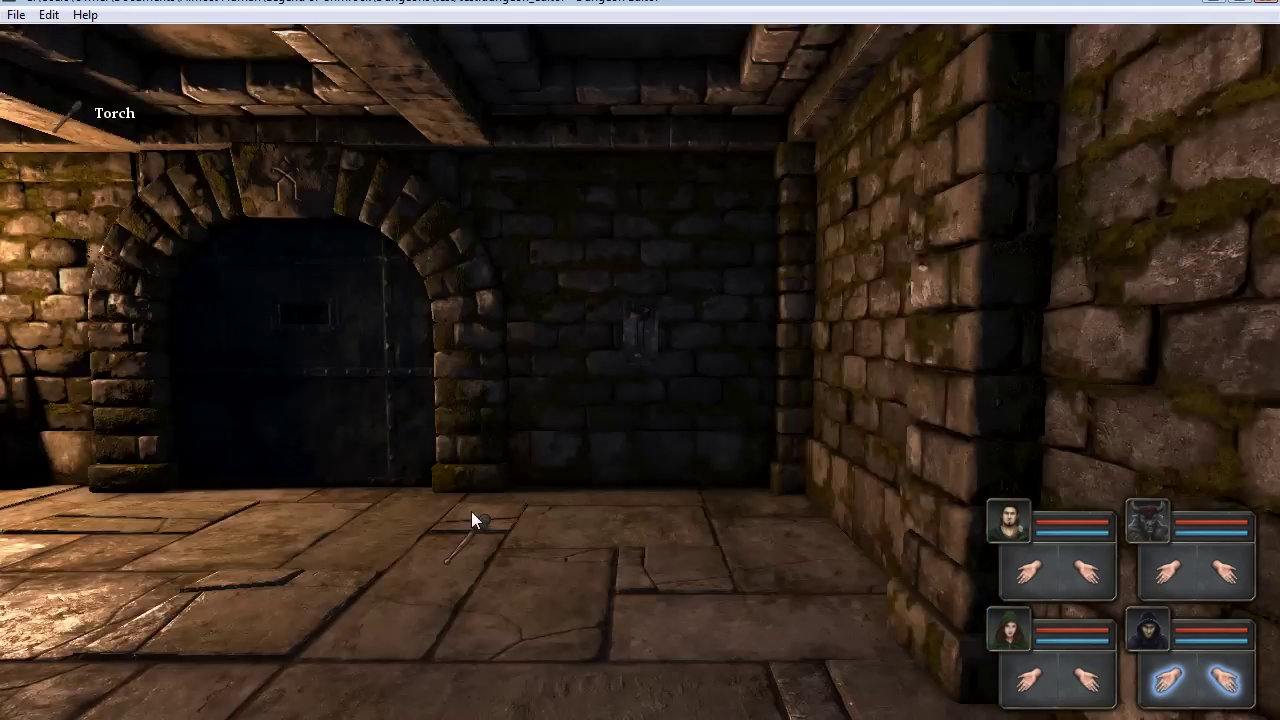
key(w)
click(631, 354)
key(a)
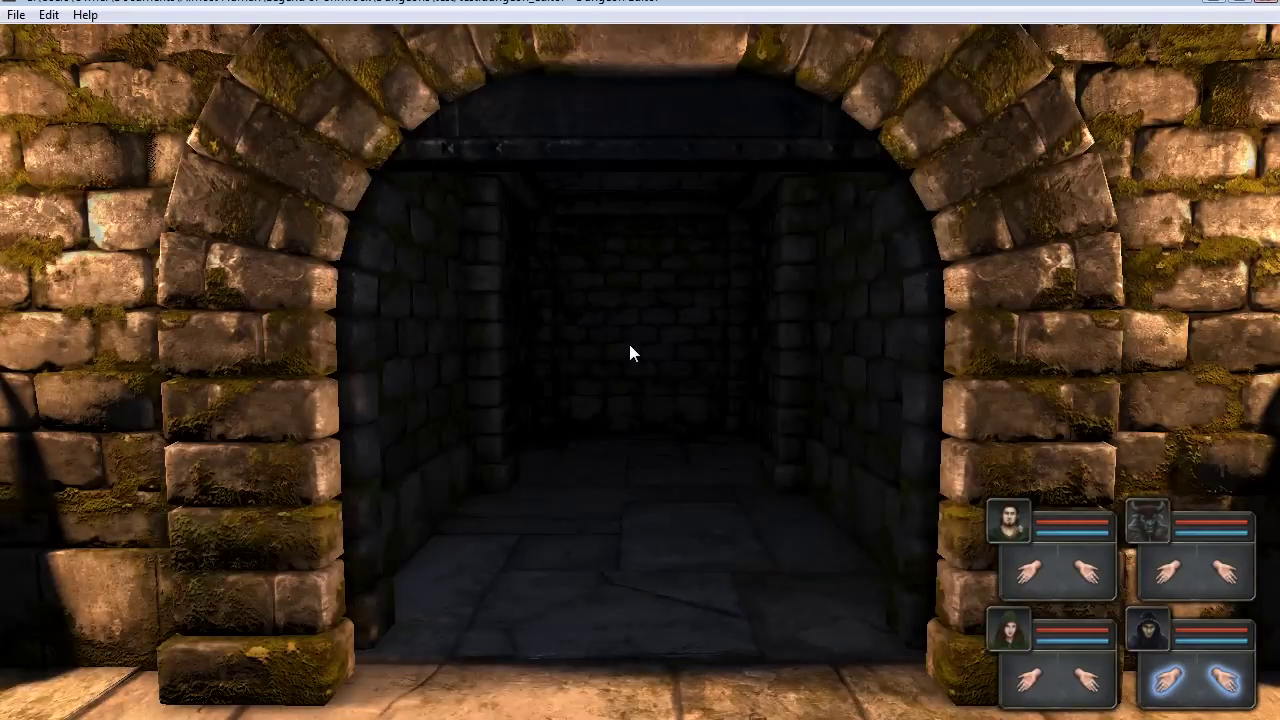
Remove and reinsert the torch in the right holder several times to test the door's response.
key(e)
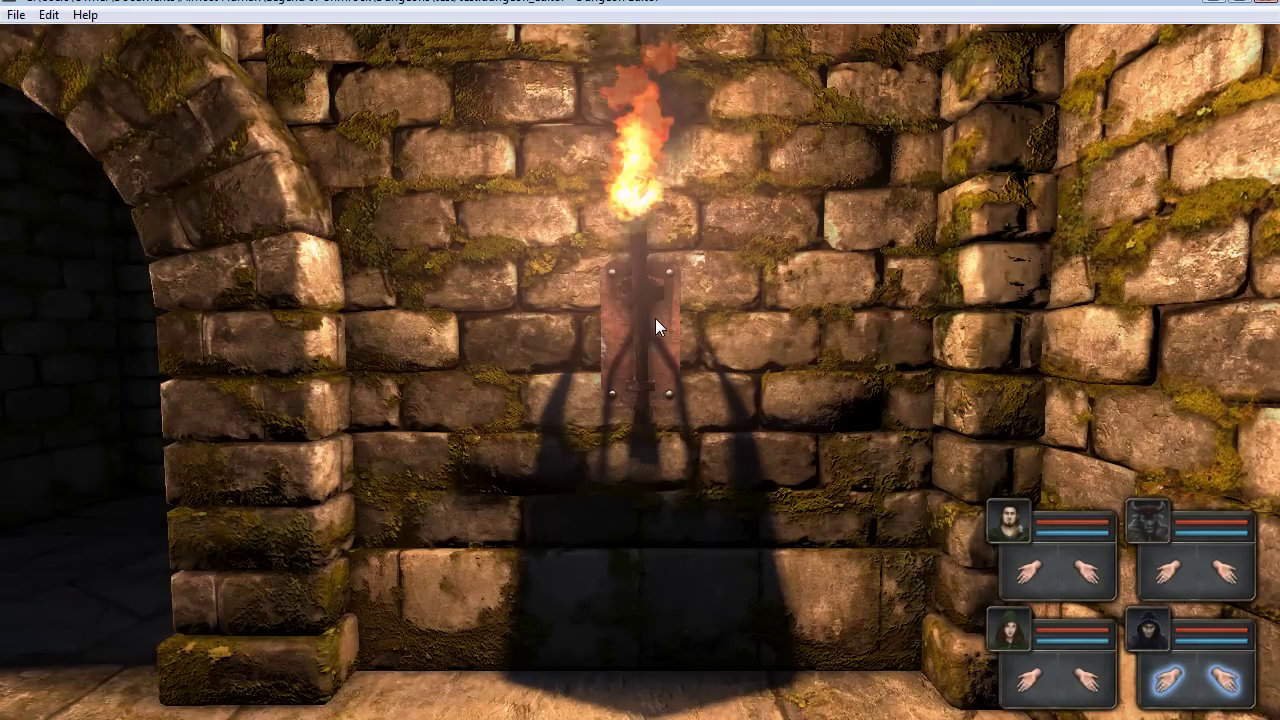
click(645, 320)
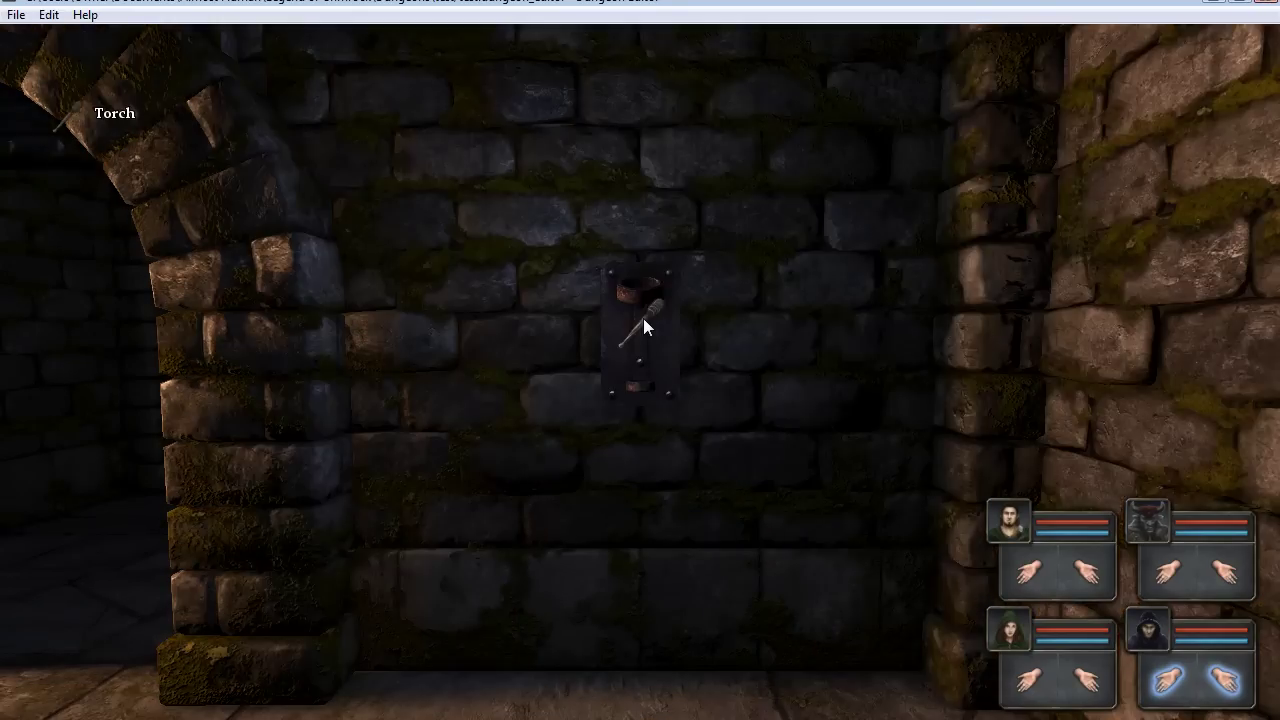
key(q)
key(e)
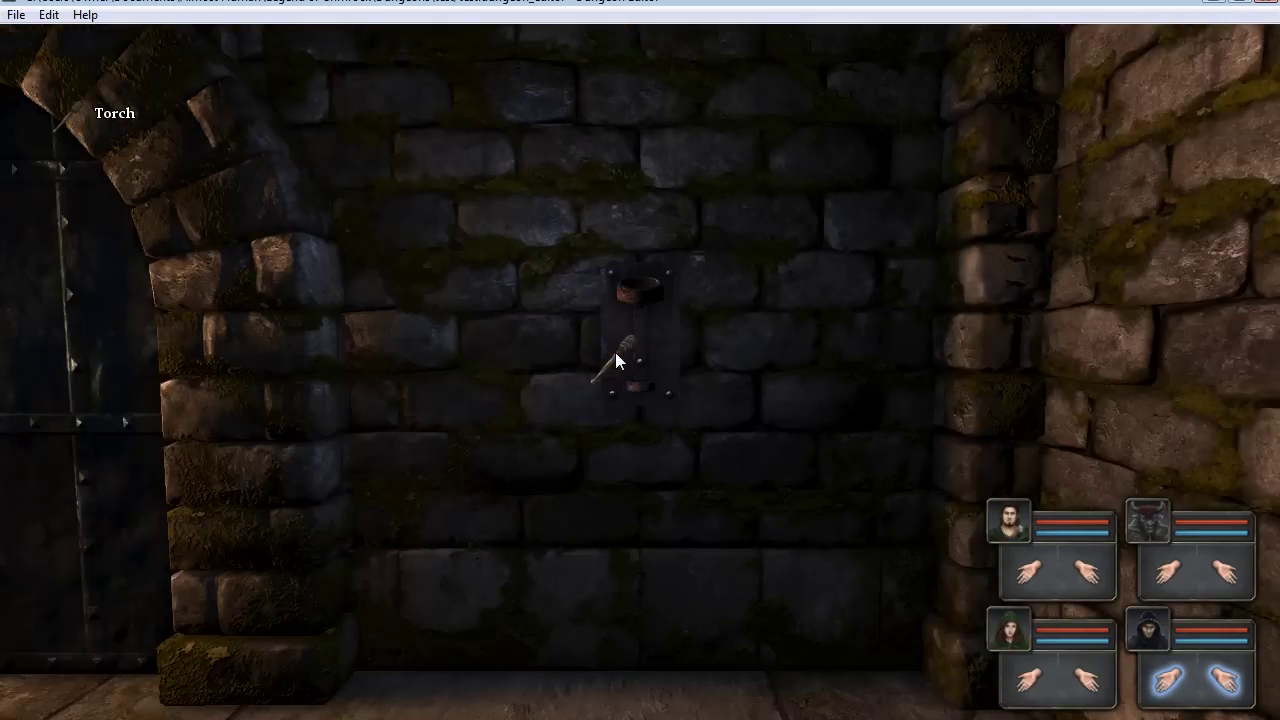
click(618, 354)
click(643, 332)
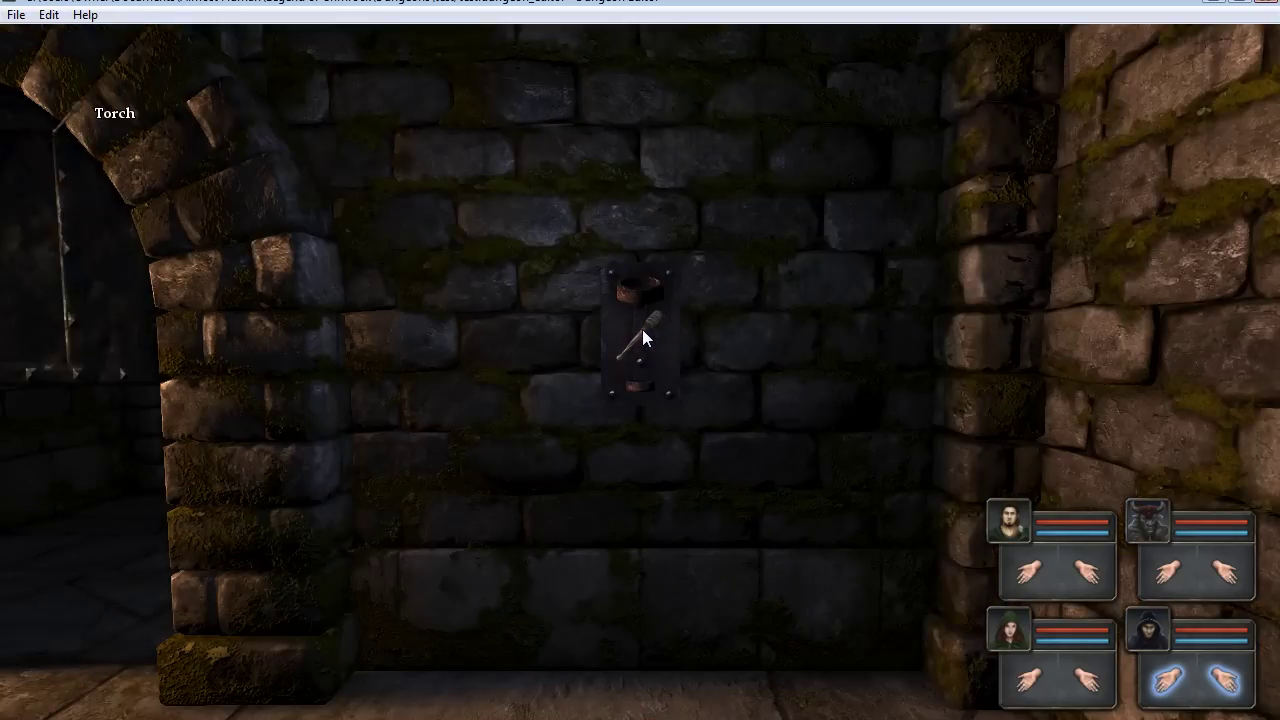
click(643, 333)
click(643, 333)
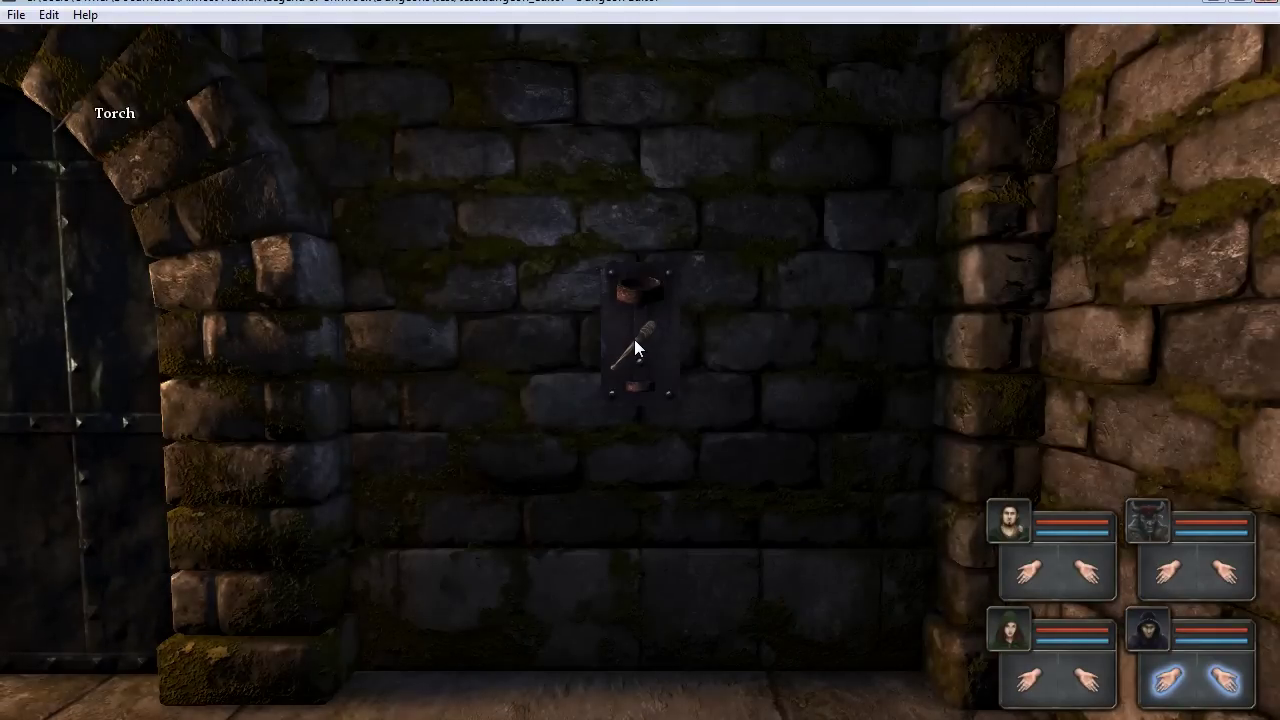
Check the door after each change while putting the torch back in the right holder, taking it out and replacing it.
click(634, 328)
key(q)
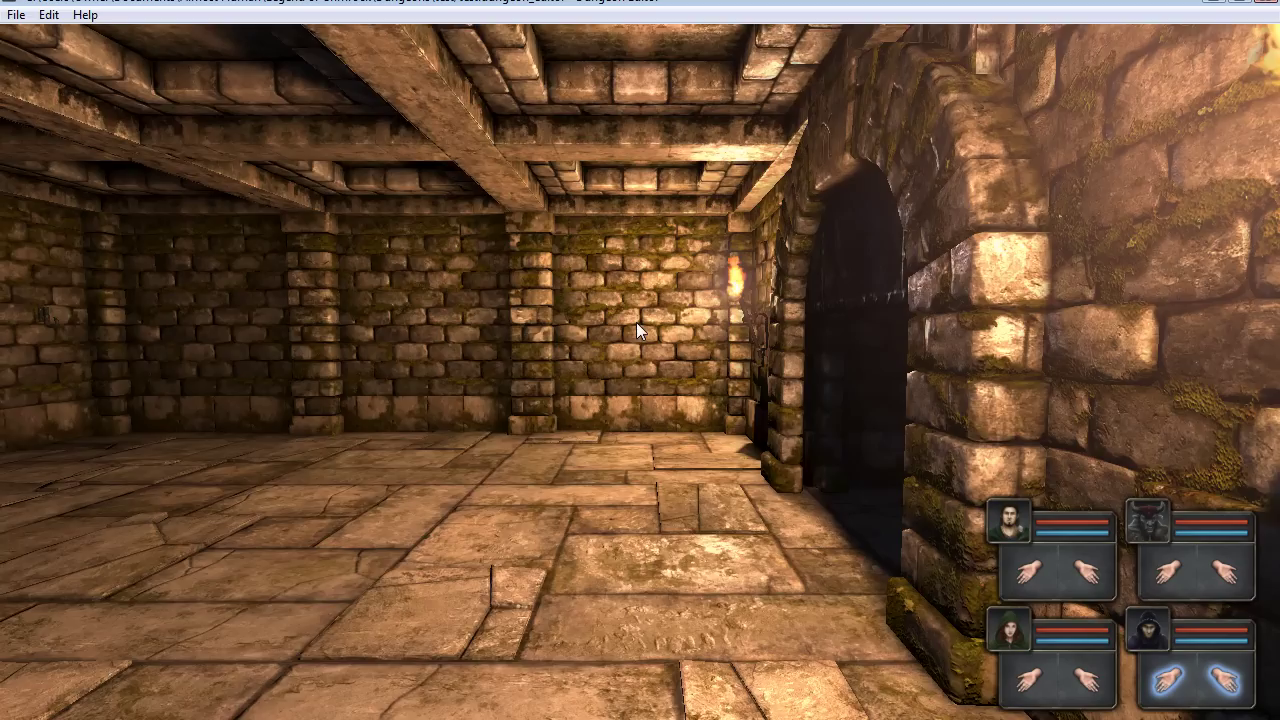
key(e)
click(640, 318)
key(q)
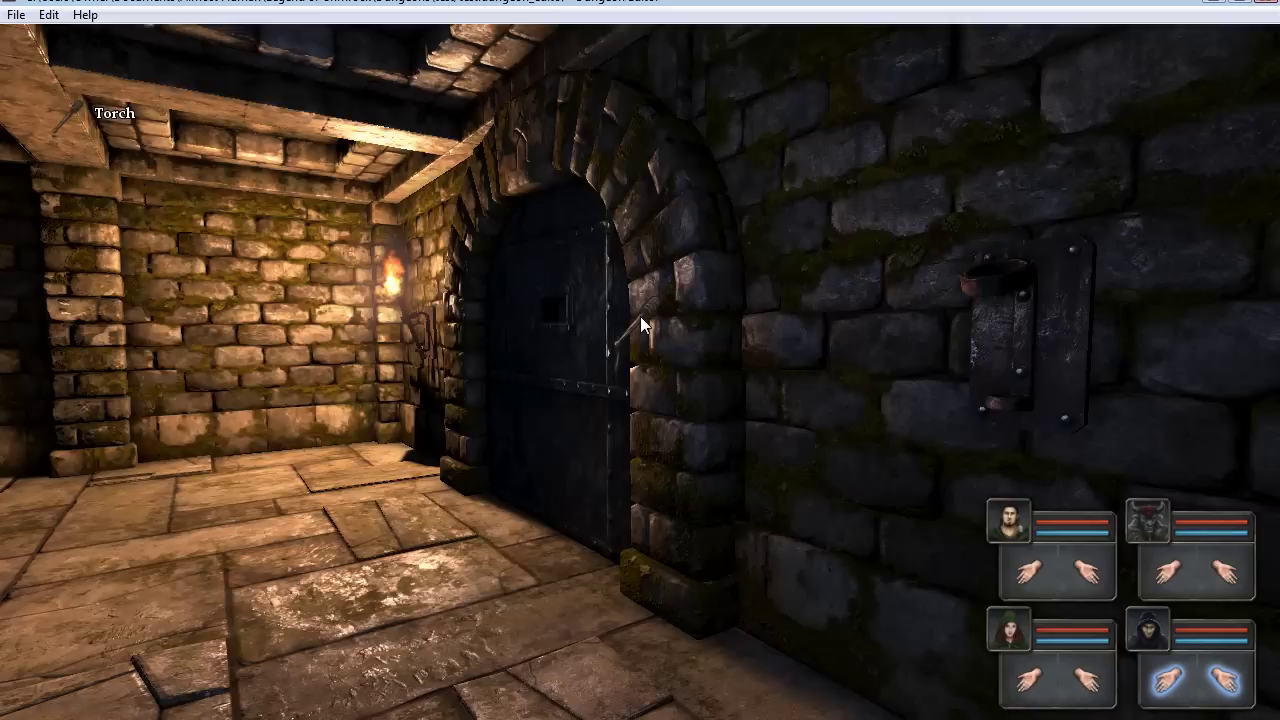
key(e)
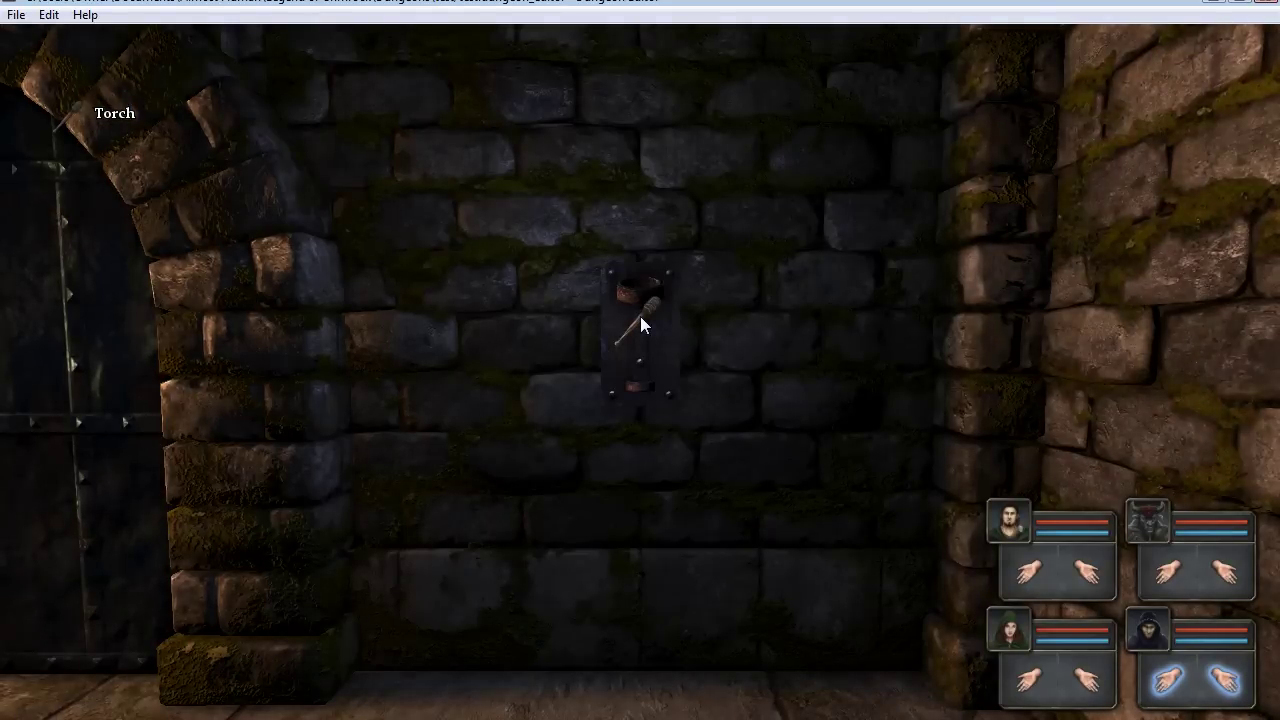
click(640, 318)
key(q)
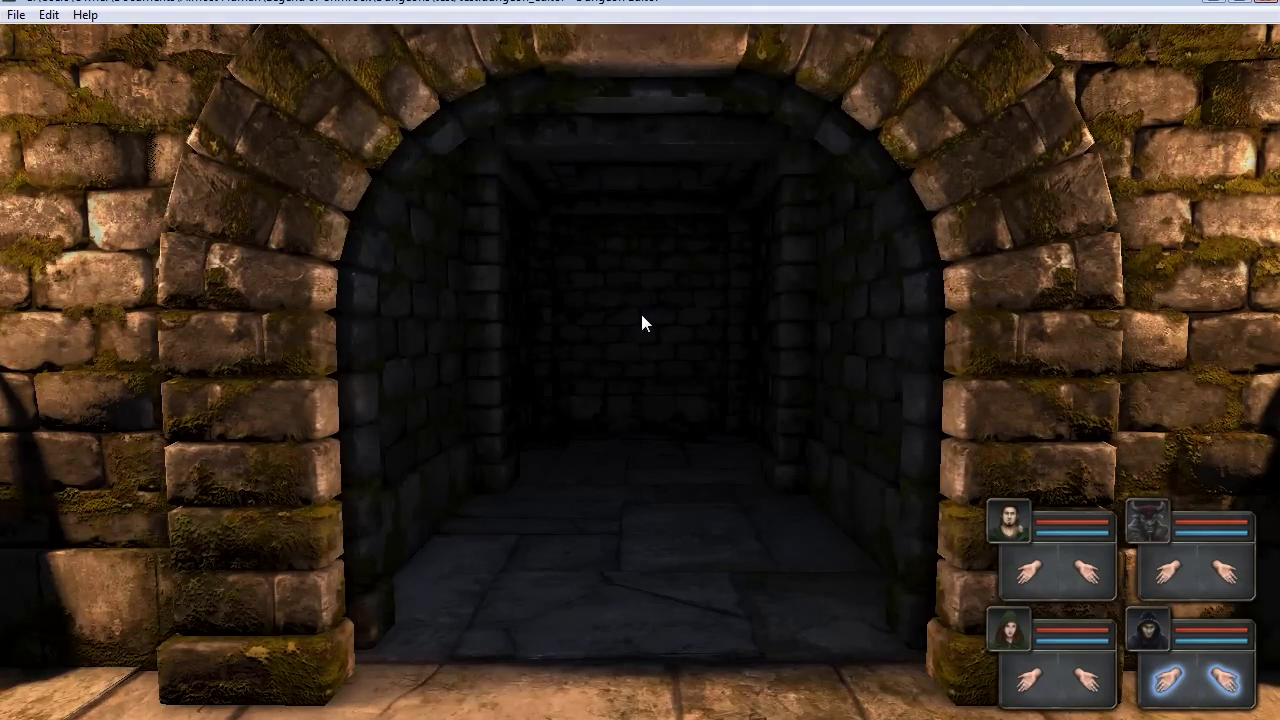
Return to the editor and delete "== true" after both hasTorch() calls in torchscript.
key(Tab)
click(266, 262)
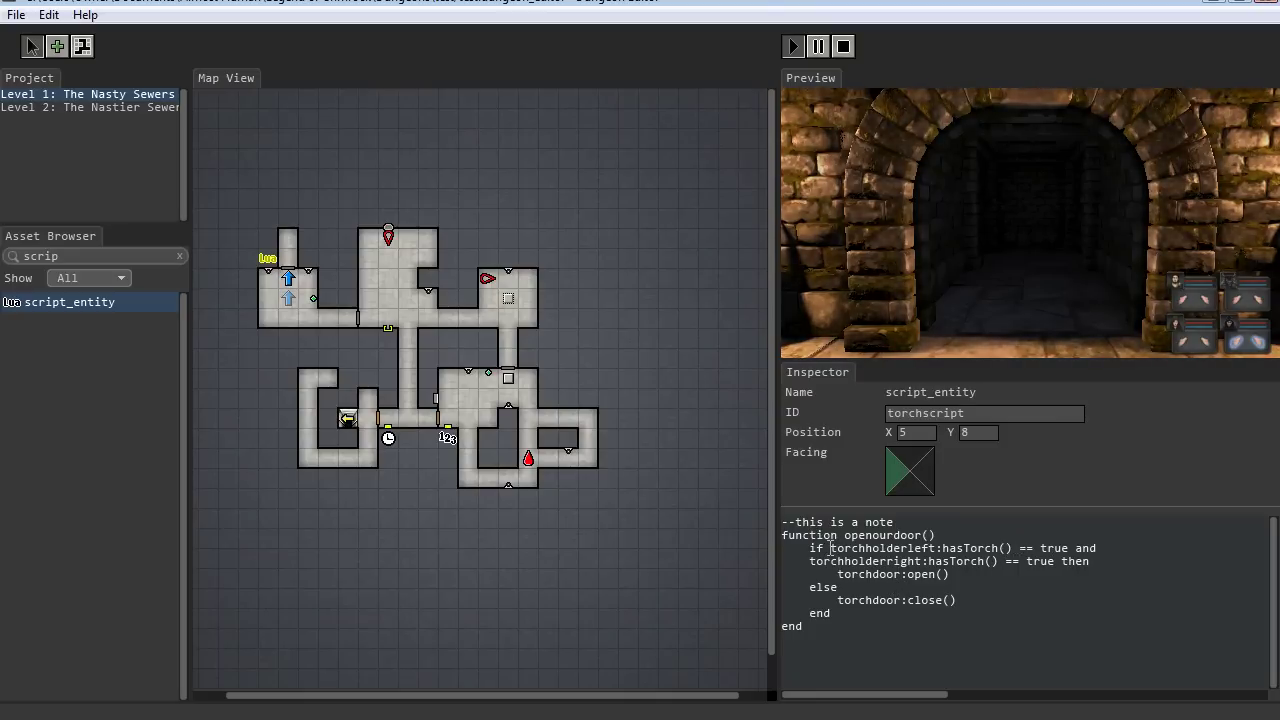
drag(830, 548, 1013, 546)
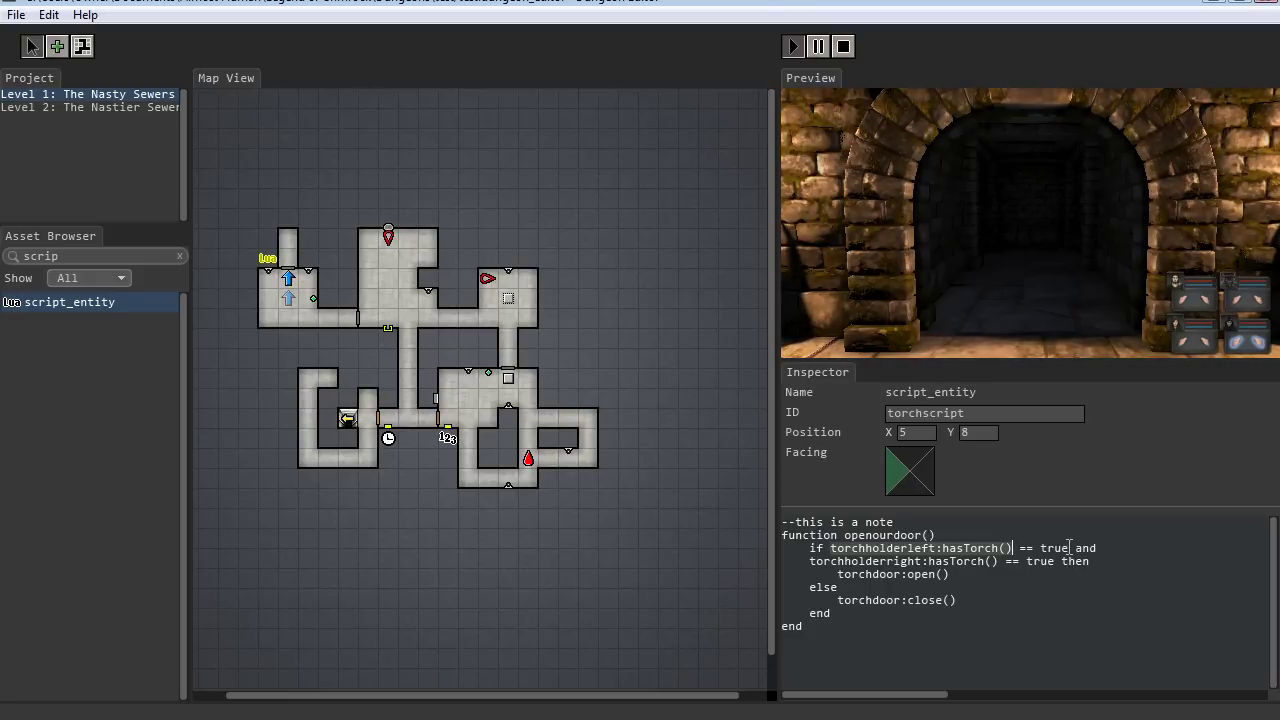
drag(1068, 548, 1004, 561)
key(BackSpace)
key(BackSpace)
key(BackSpace)
key(BackSpace)
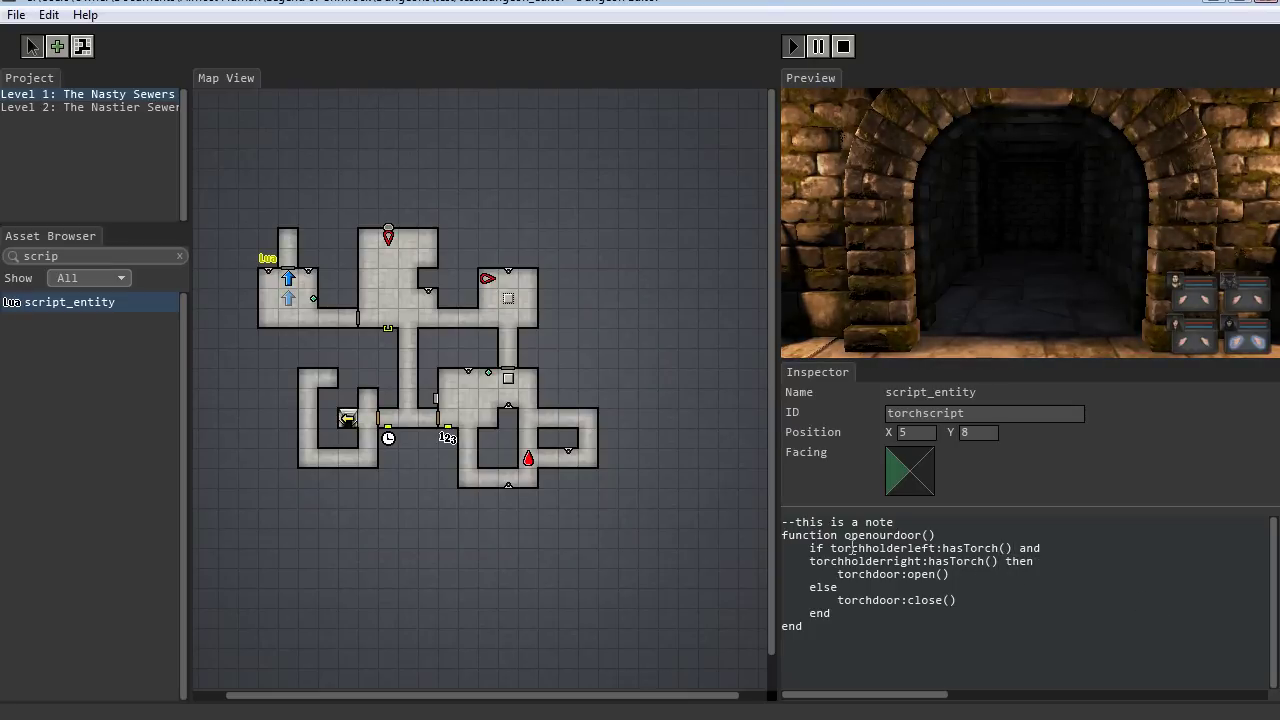
drag(836, 548, 1011, 547)
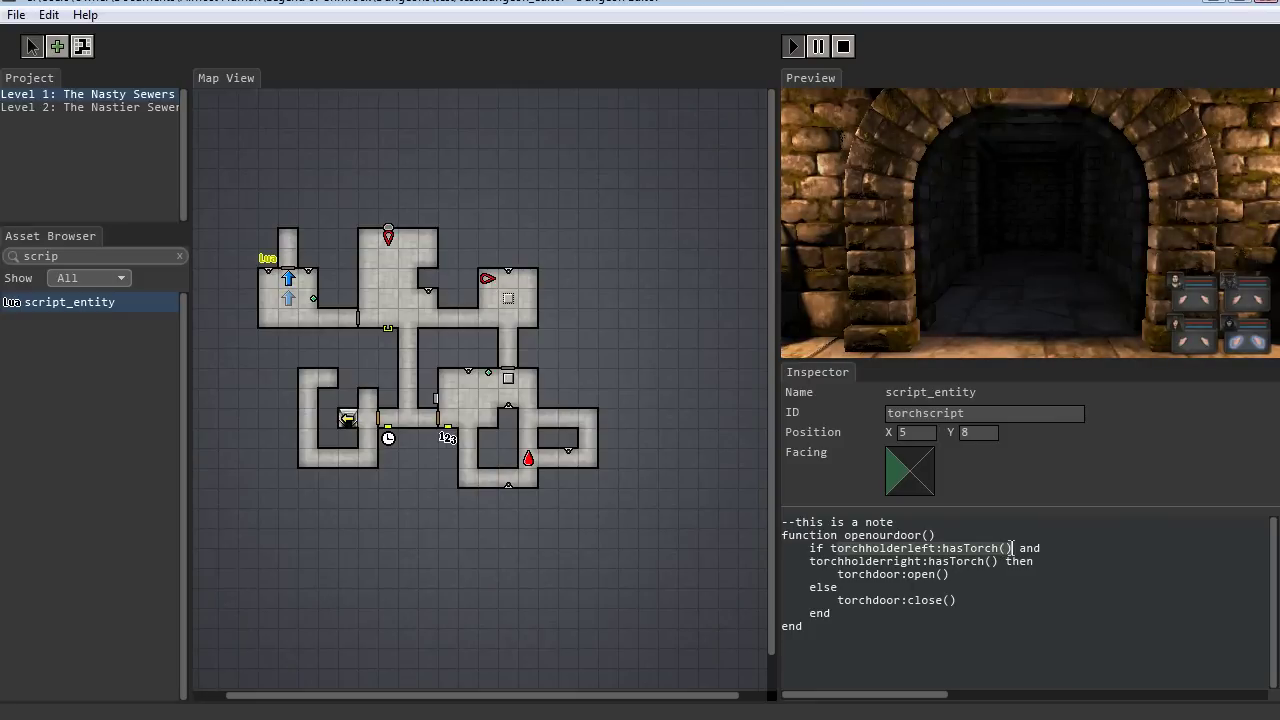
drag(831, 548, 1008, 548)
drag(809, 561, 995, 562)
click(1015, 548)
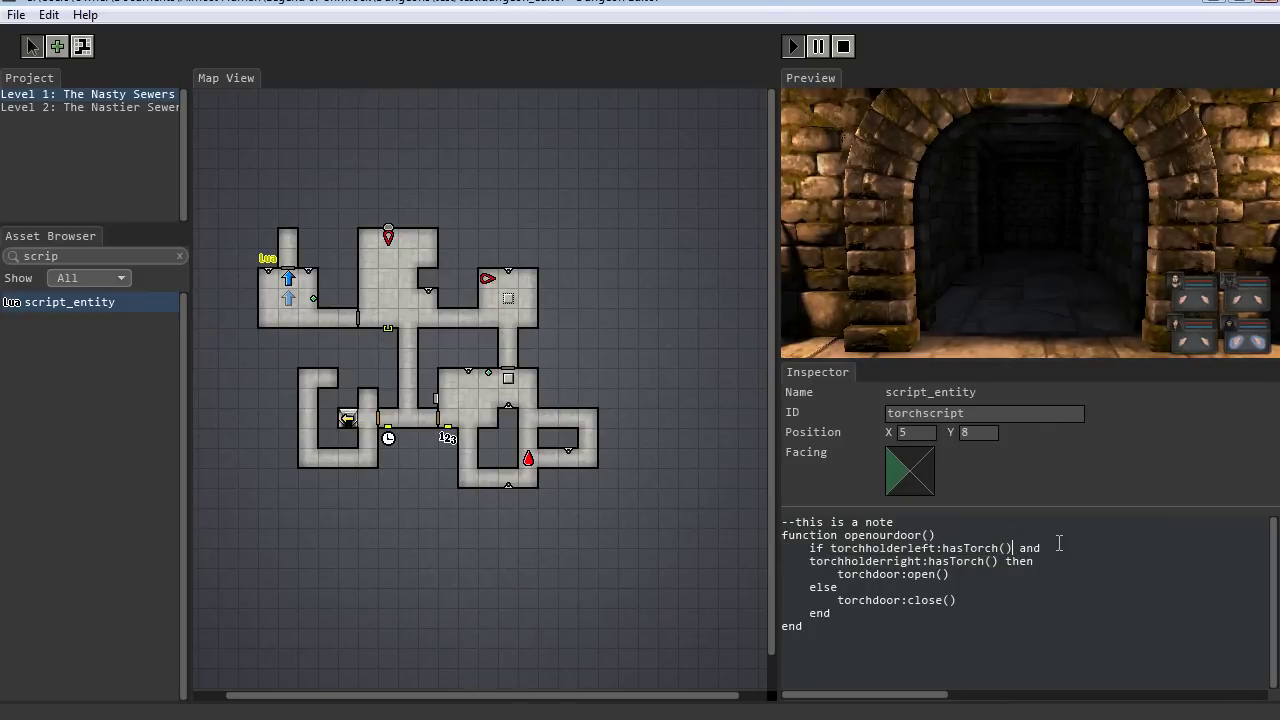
Add "== false" after both hasTorch() calls in torchscript.
text(== false)
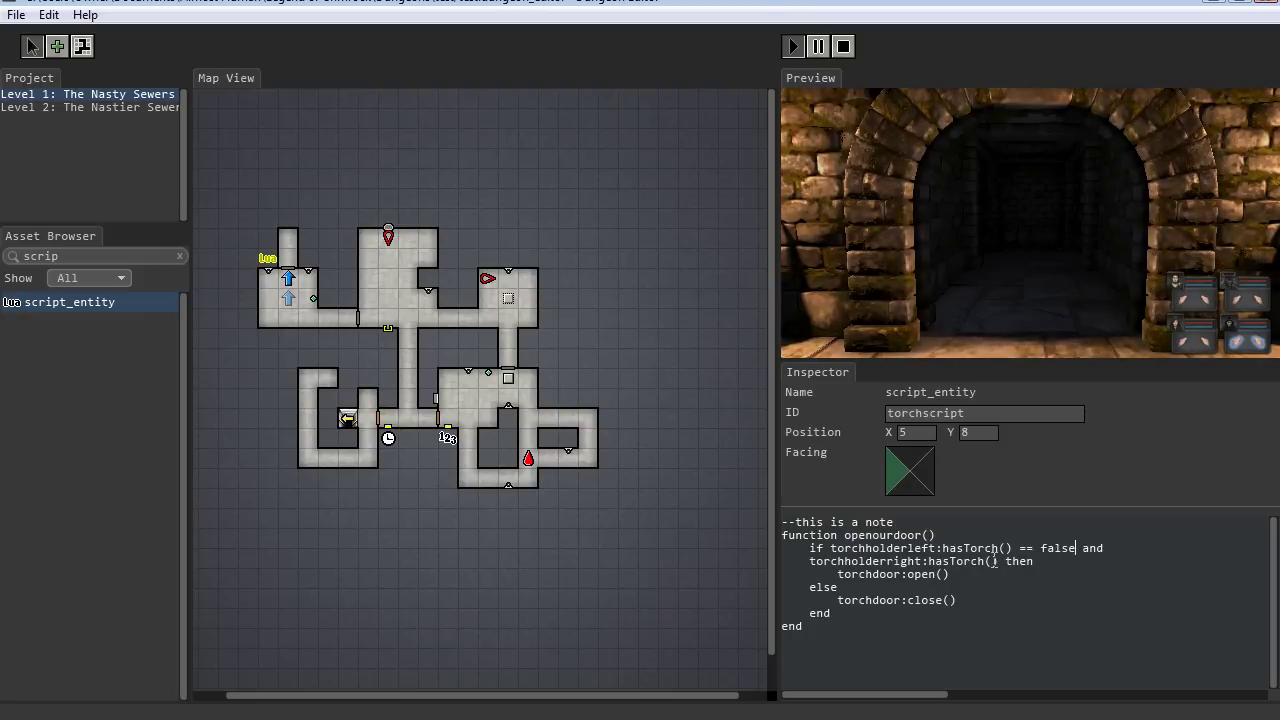
text(== false)
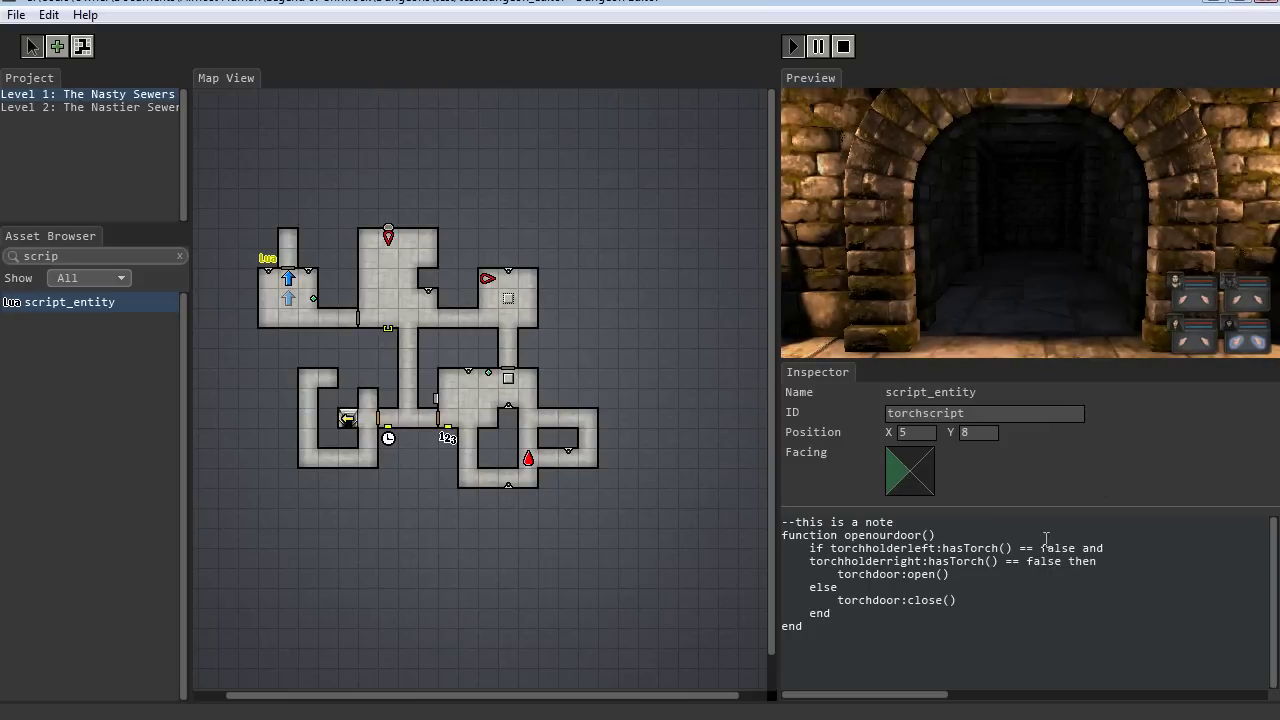
click(1062, 561)
Enable Add Torch on both torch holders, then take the right holder's torch in the preview and drop it on the floor.
click(268, 273)
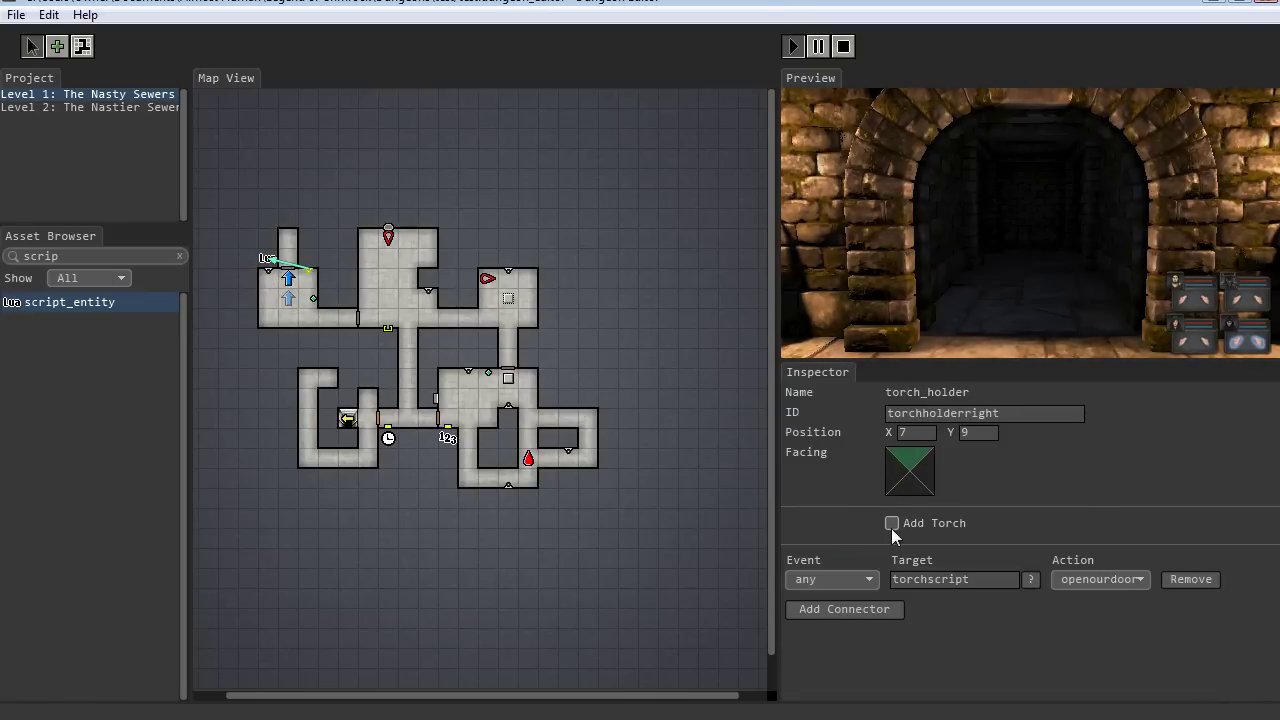
click(793, 46)
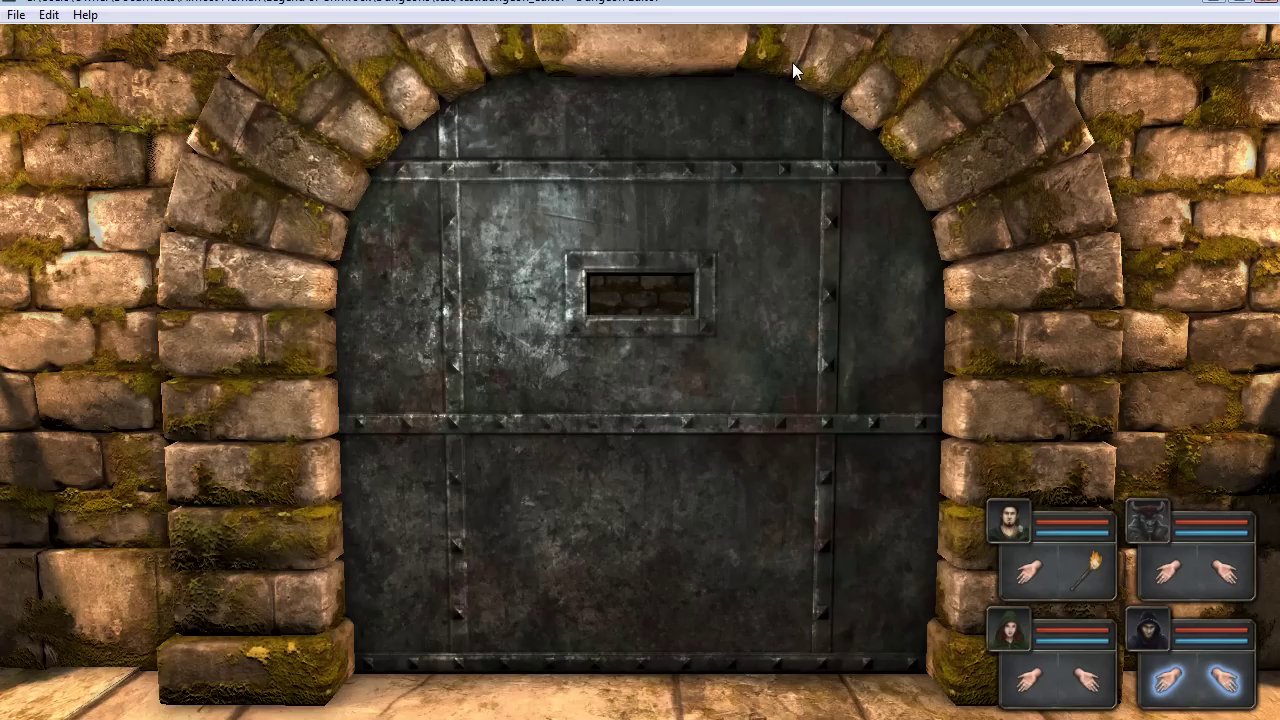
key(d)
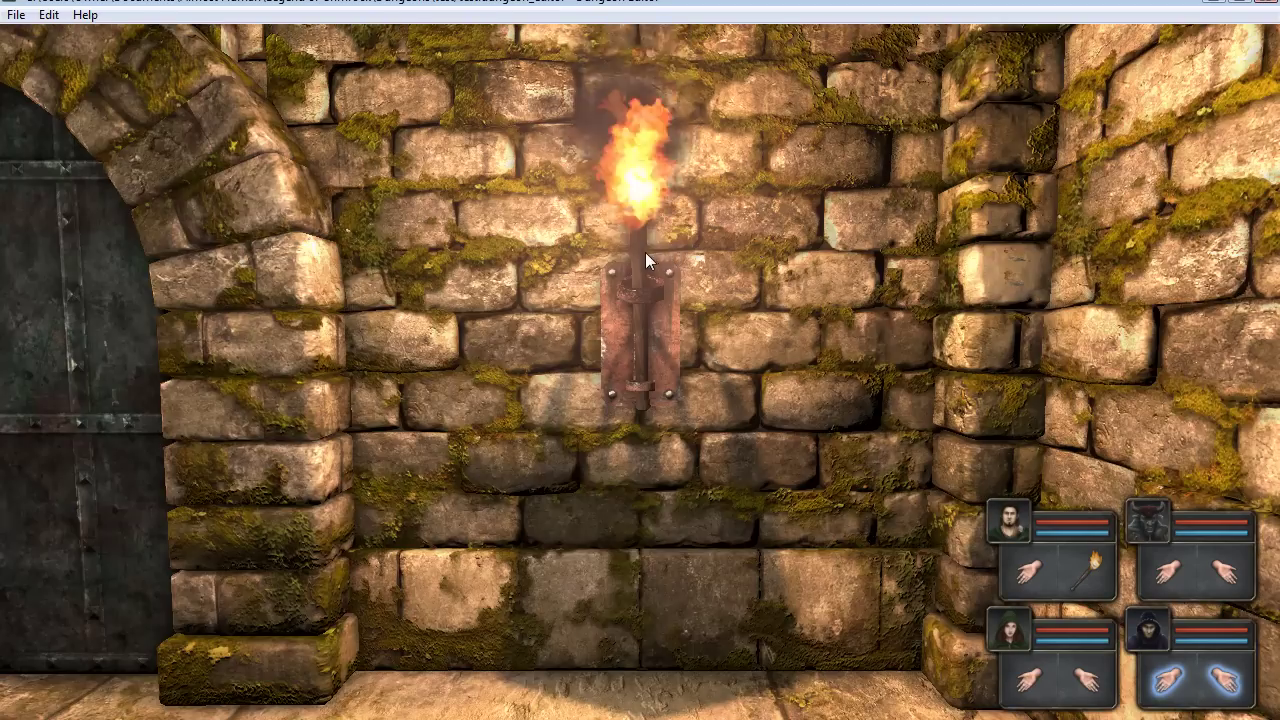
click(647, 258)
key(q)
click(674, 493)
Take the torch out of the left holder and check how the door responds.
key(e)
key(a)
key(a)
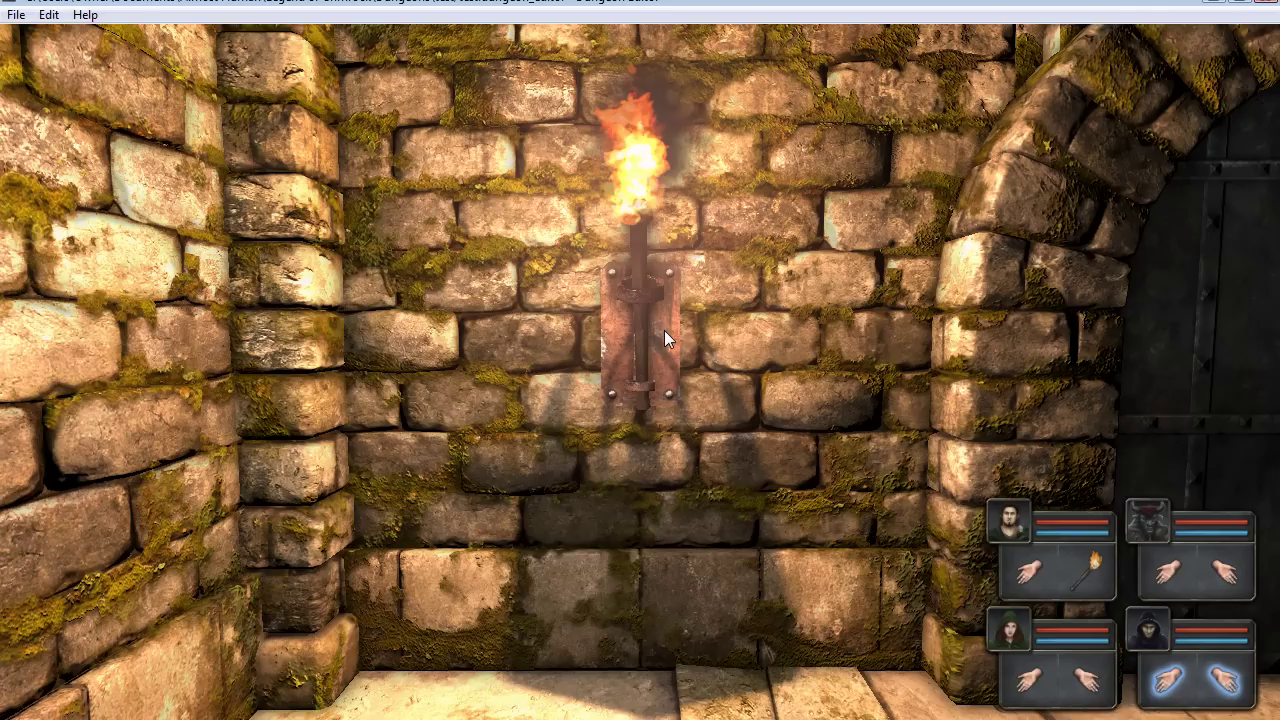
click(664, 330)
key(e)
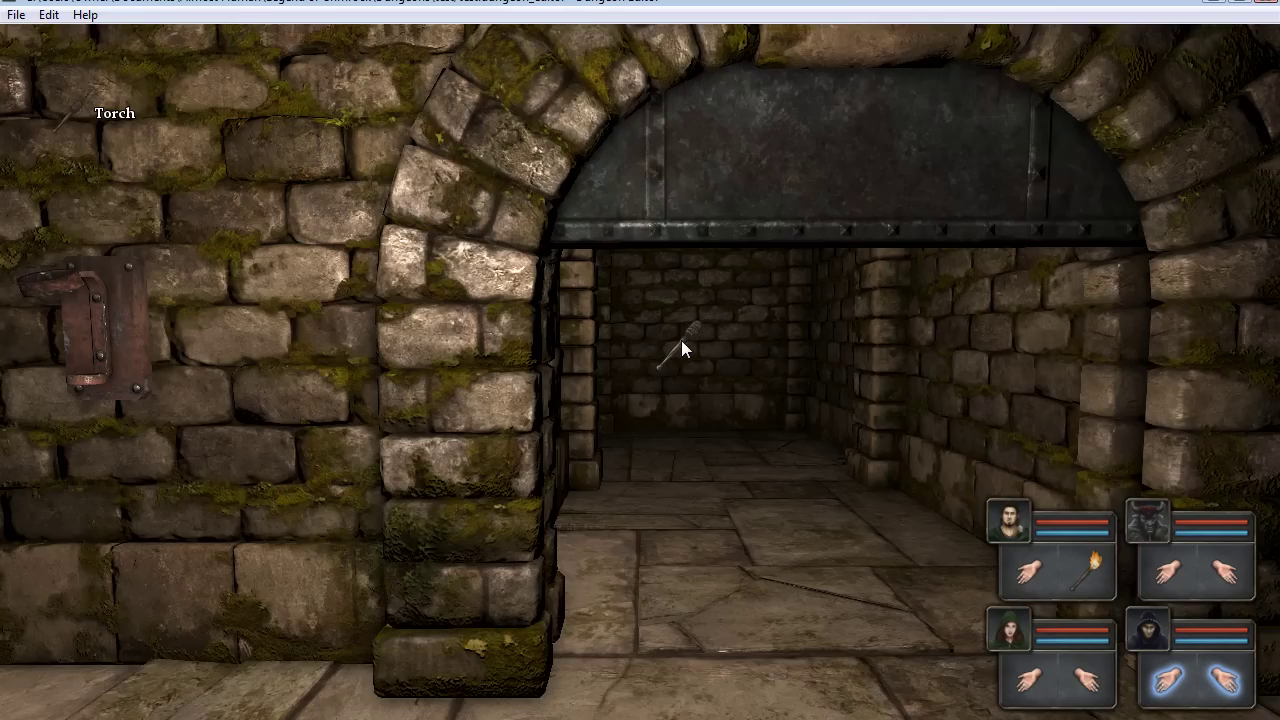
Place the held torch in the right holder and check the door.
key(q)
key(q)
key(e)
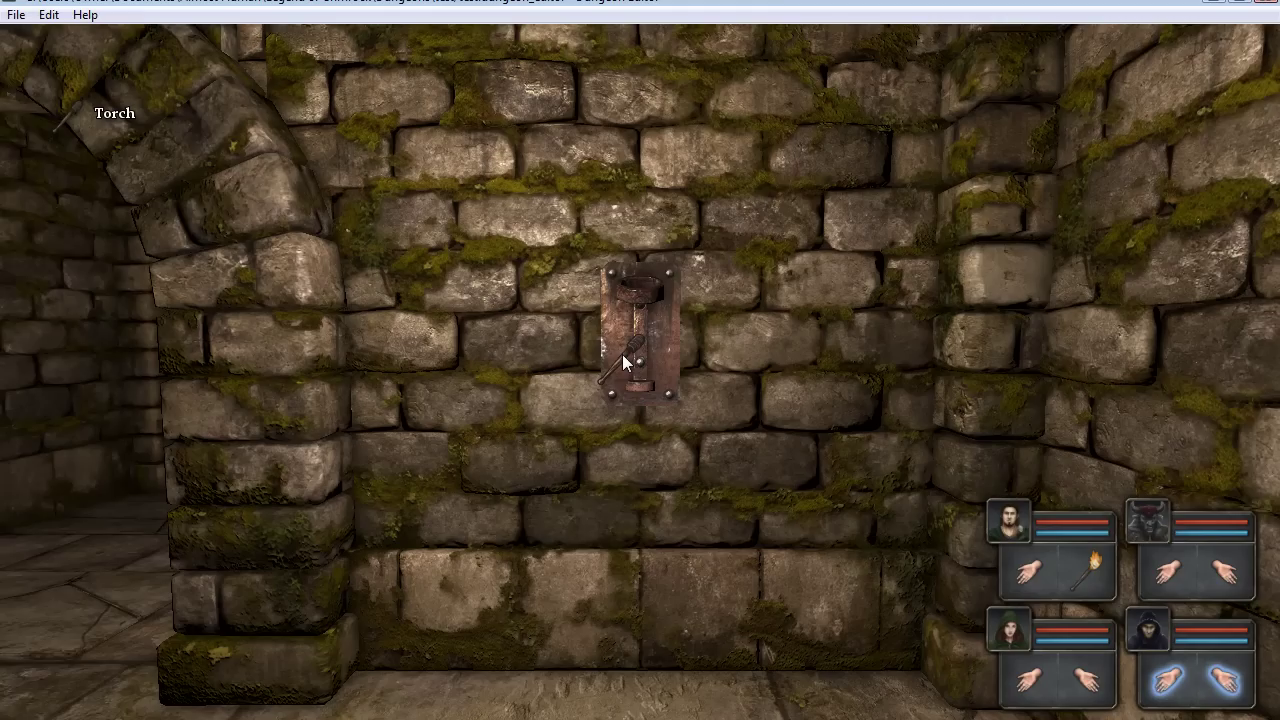
click(653, 314)
key(a)
key(a)
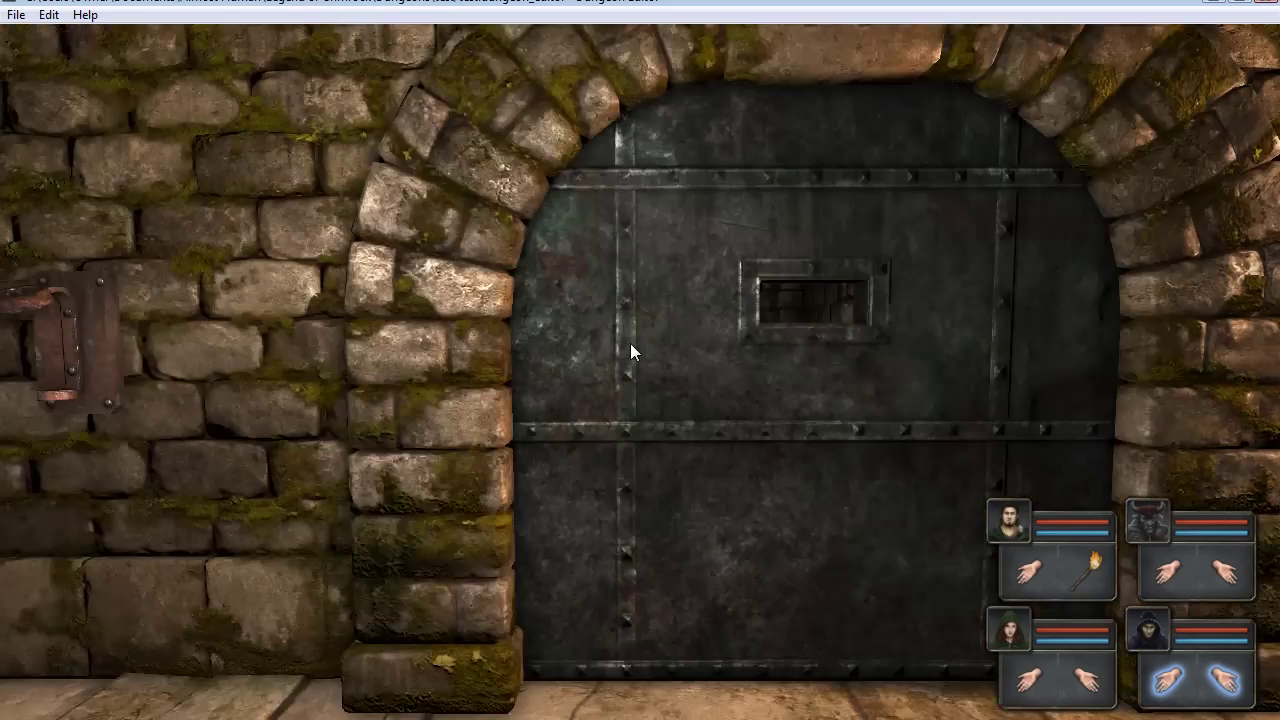
Remove the right holder's torch again, drop it on the floor, and inspect the door before returning to the editor.
key(d)
key(d)
click(628, 302)
key(q)
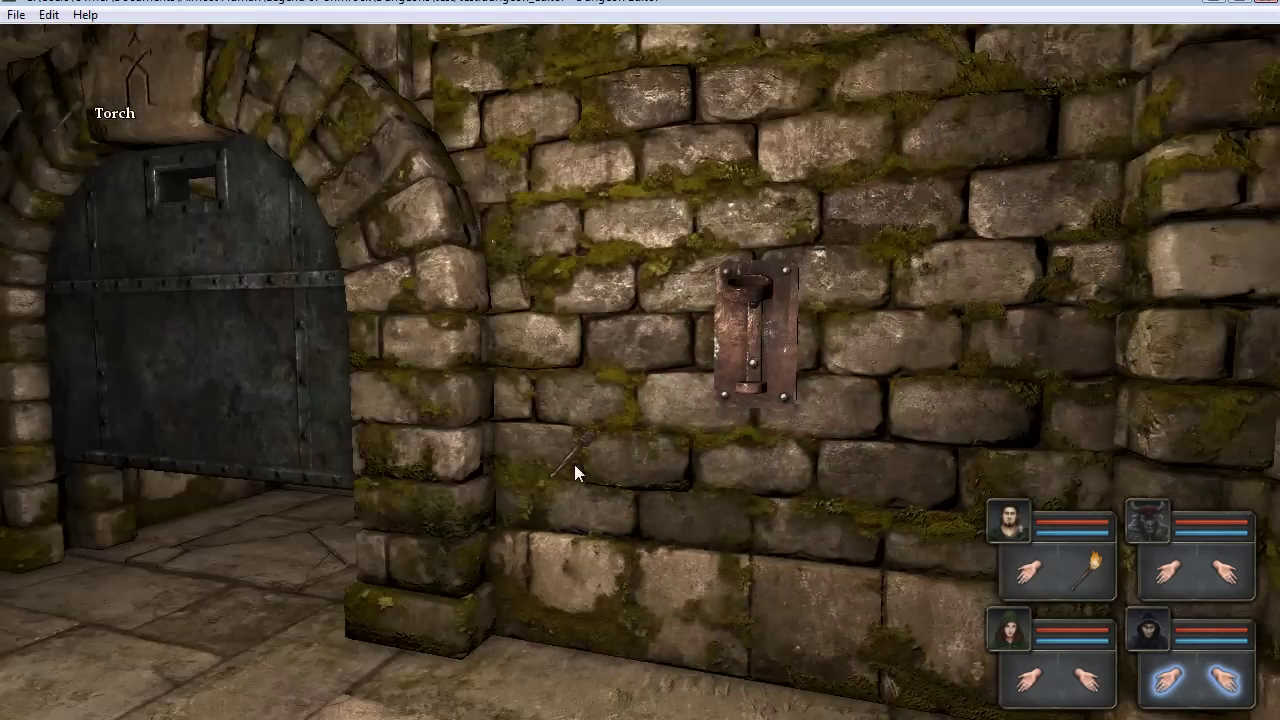
click(626, 586)
key(e)
key(a)
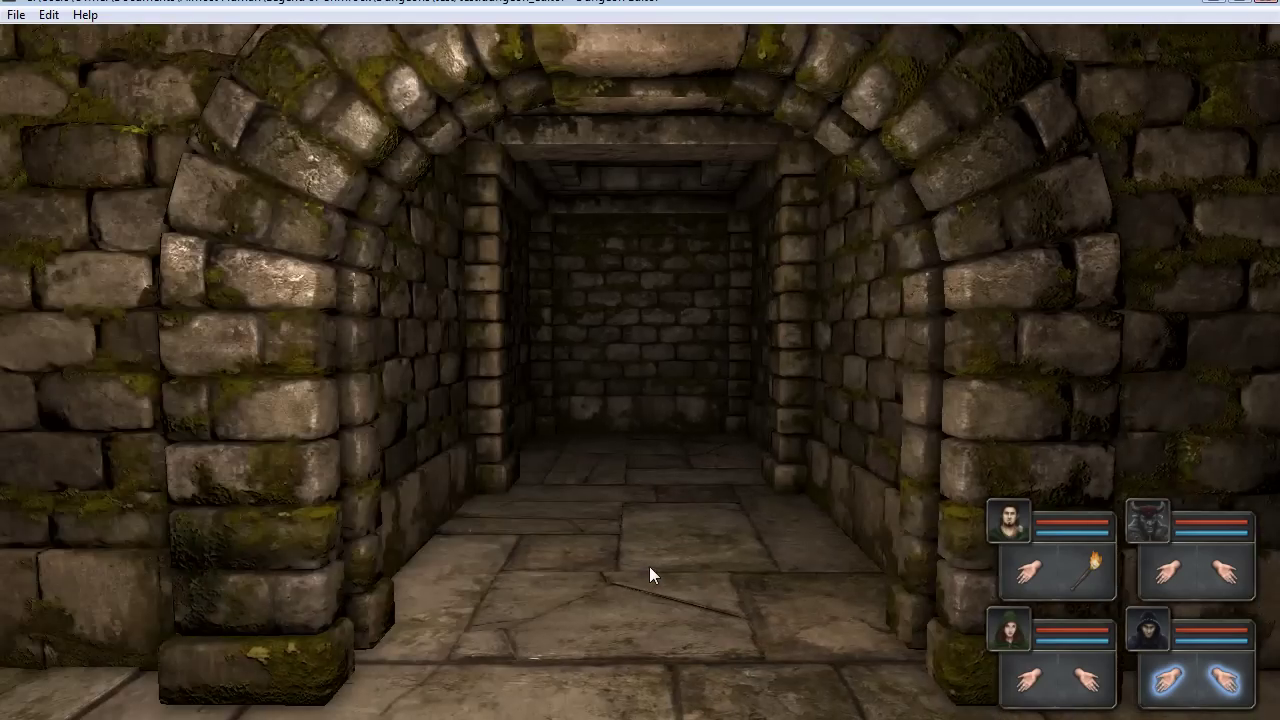
key(Escape)
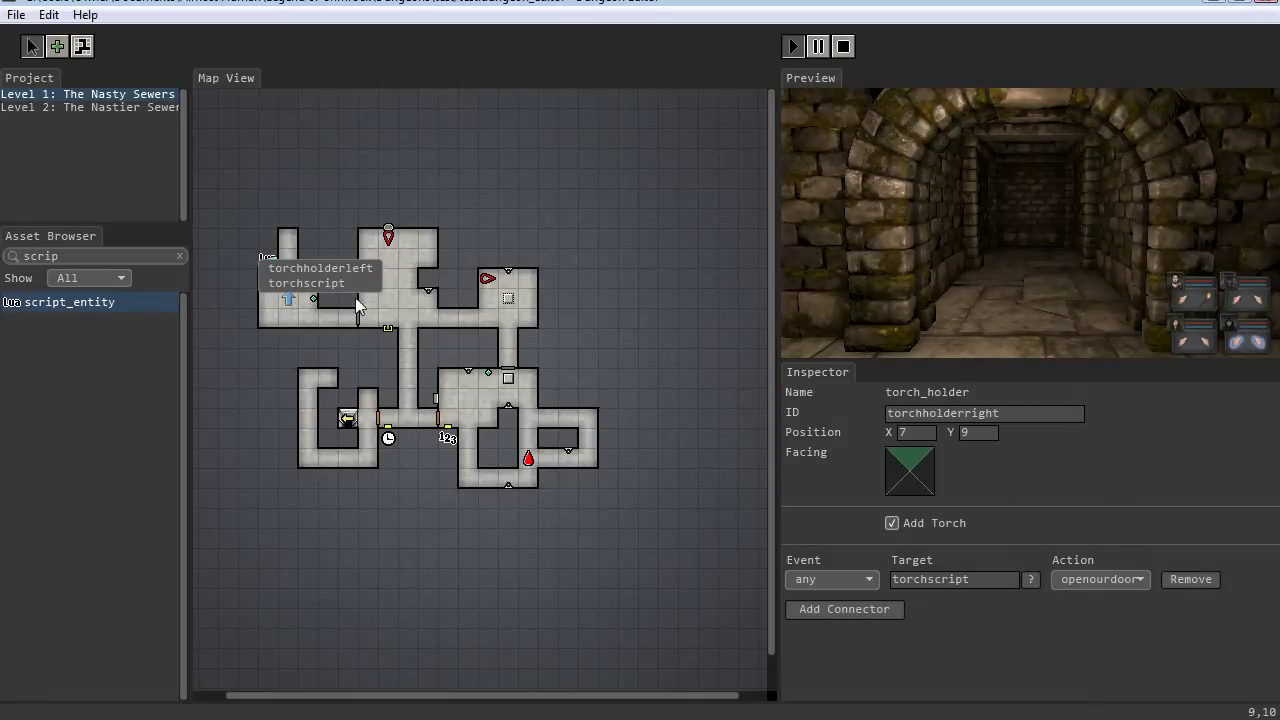
Delete "== false" from both hasTorch() calls in torchscript and disable Add Torch on both torch holders.
click(267, 258)
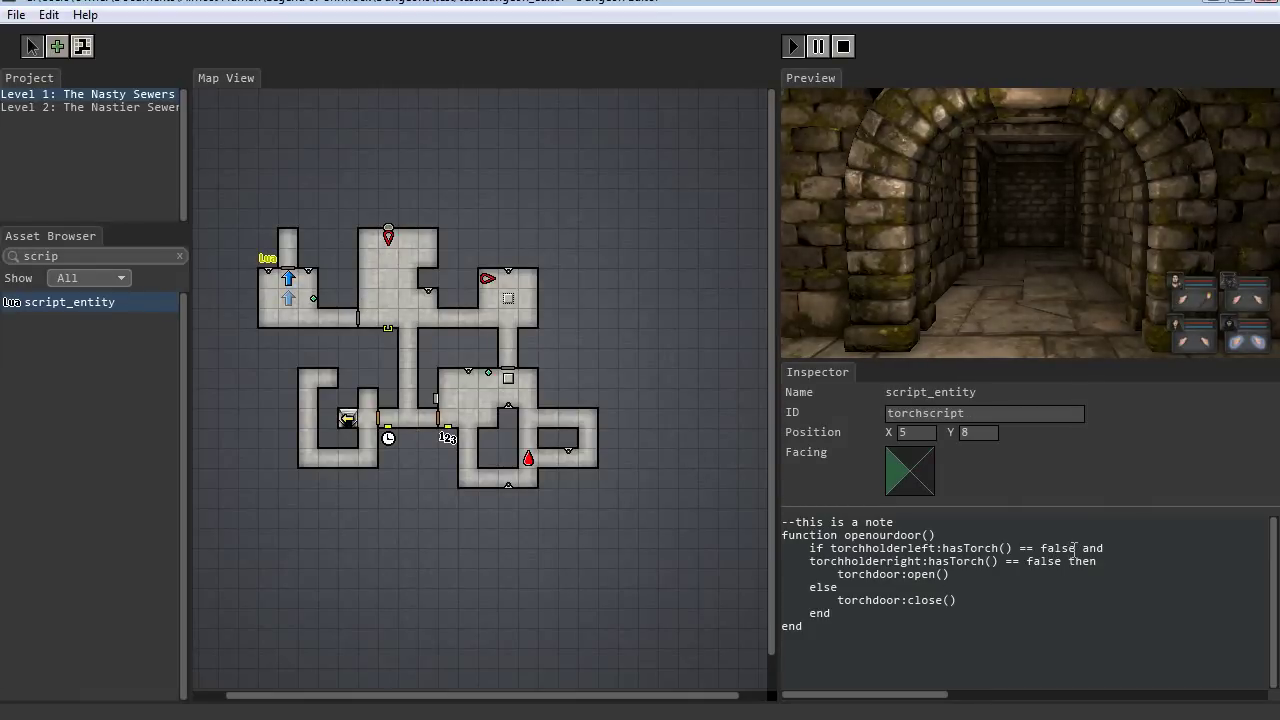
drag(1075, 548, 998, 561)
key(BackSpace)
key(BackSpace)
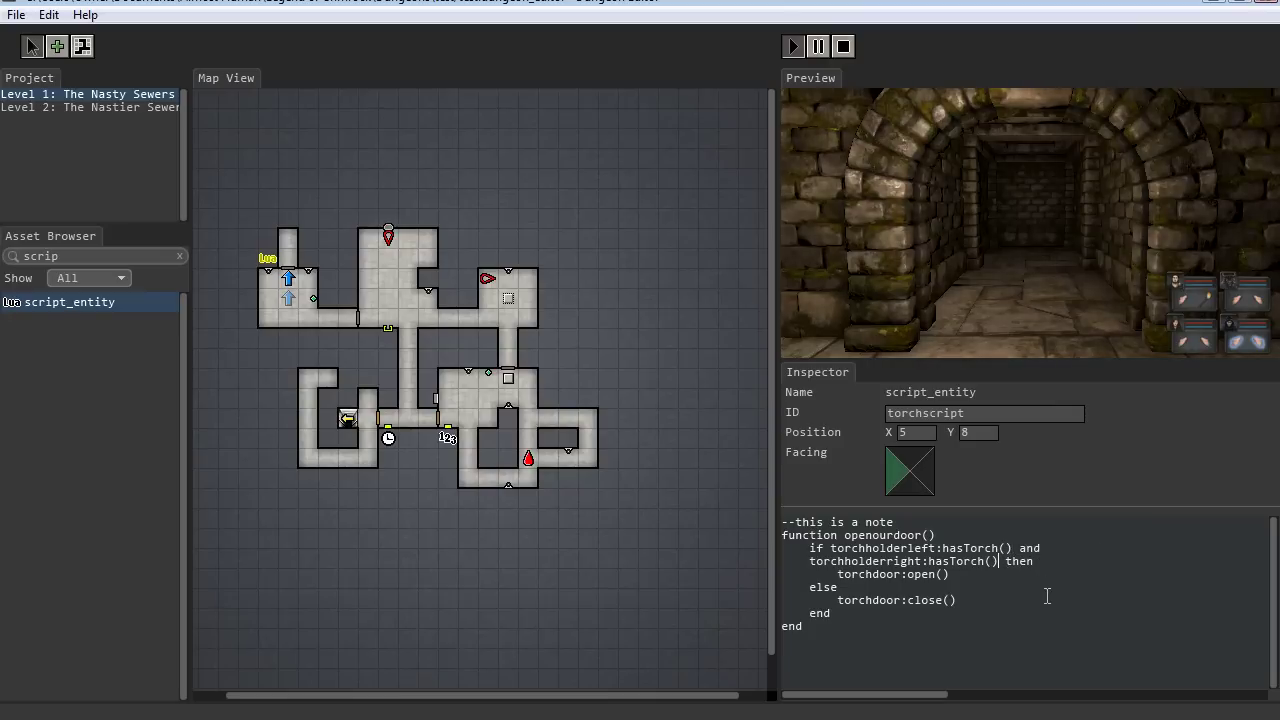
click(269, 270)
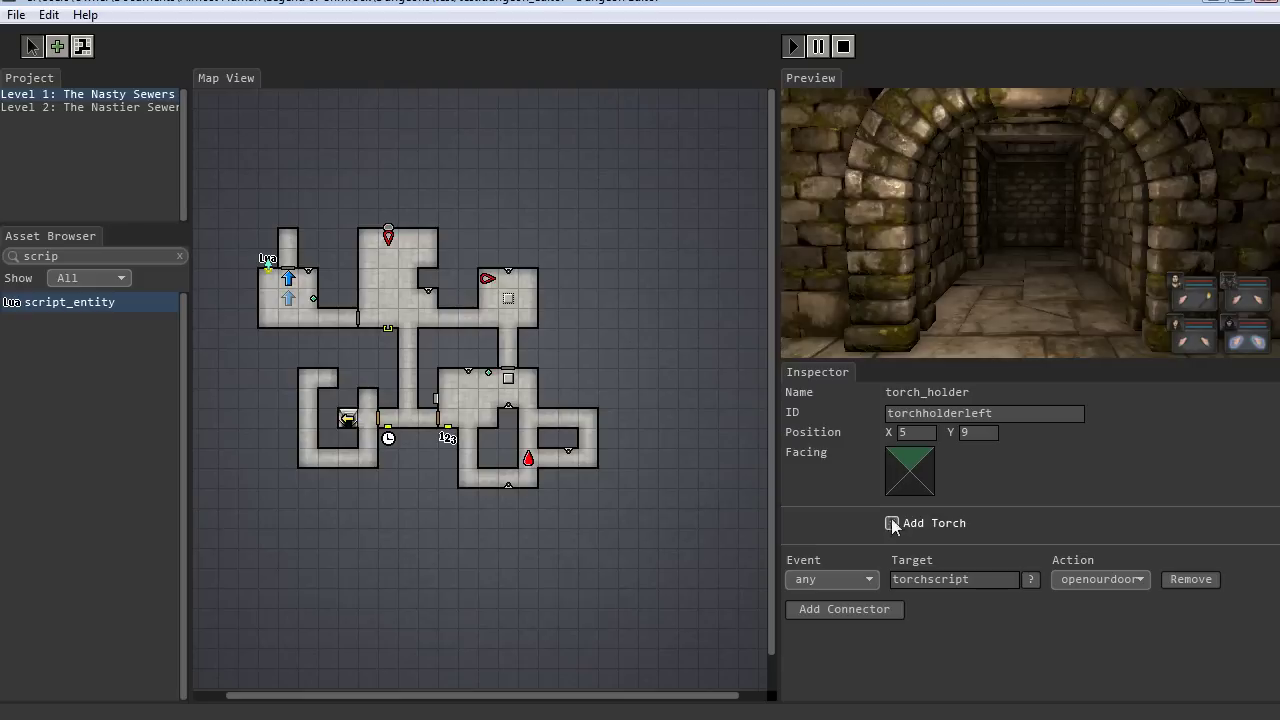
click(891, 523)
In torchscript, replace torchdoor:open() with torchdoor:activate() and torchdoor:close() with torchdoor:deactivate().
click(267, 258)
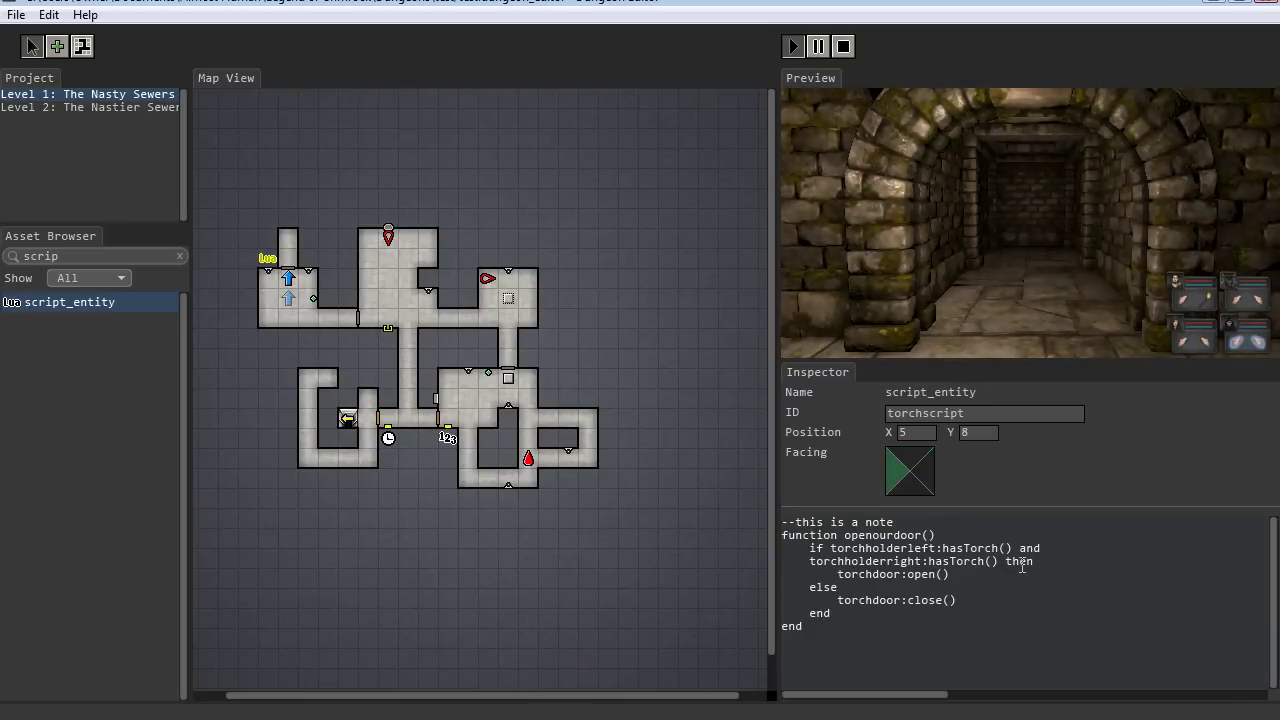
double_click(918, 574)
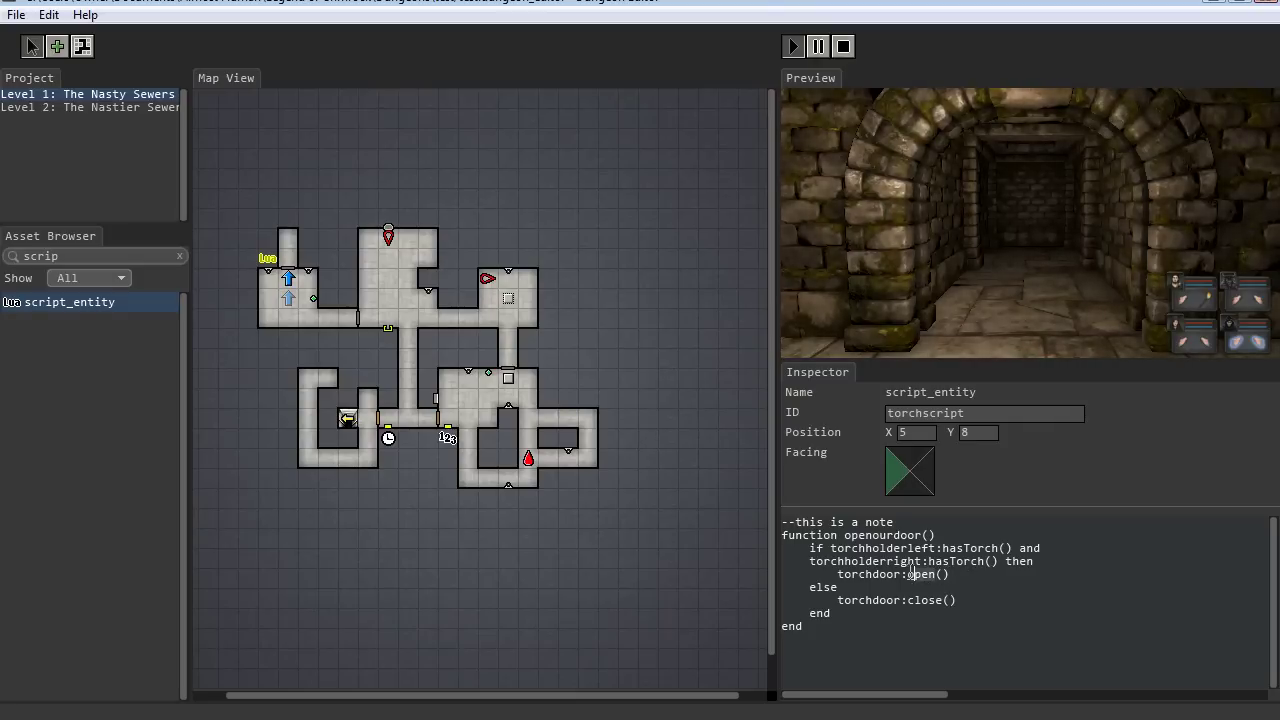
text(activate)
double_click(934, 600)
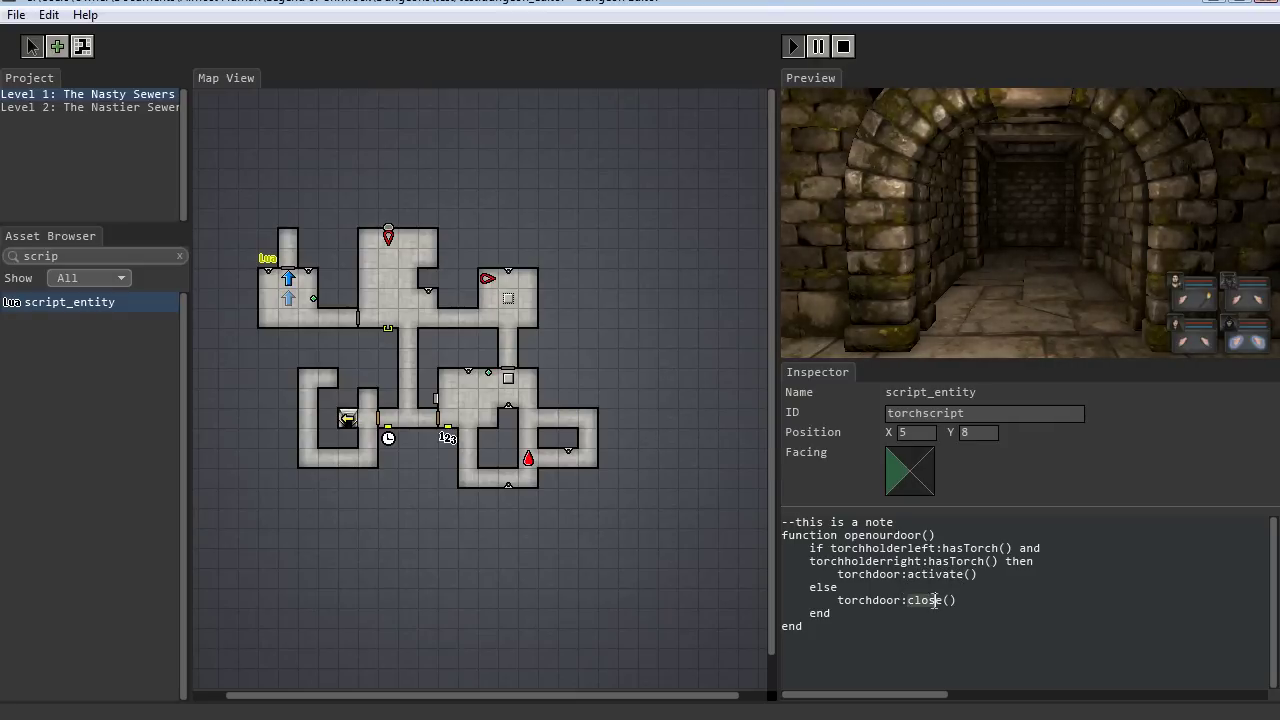
text(deactiva)
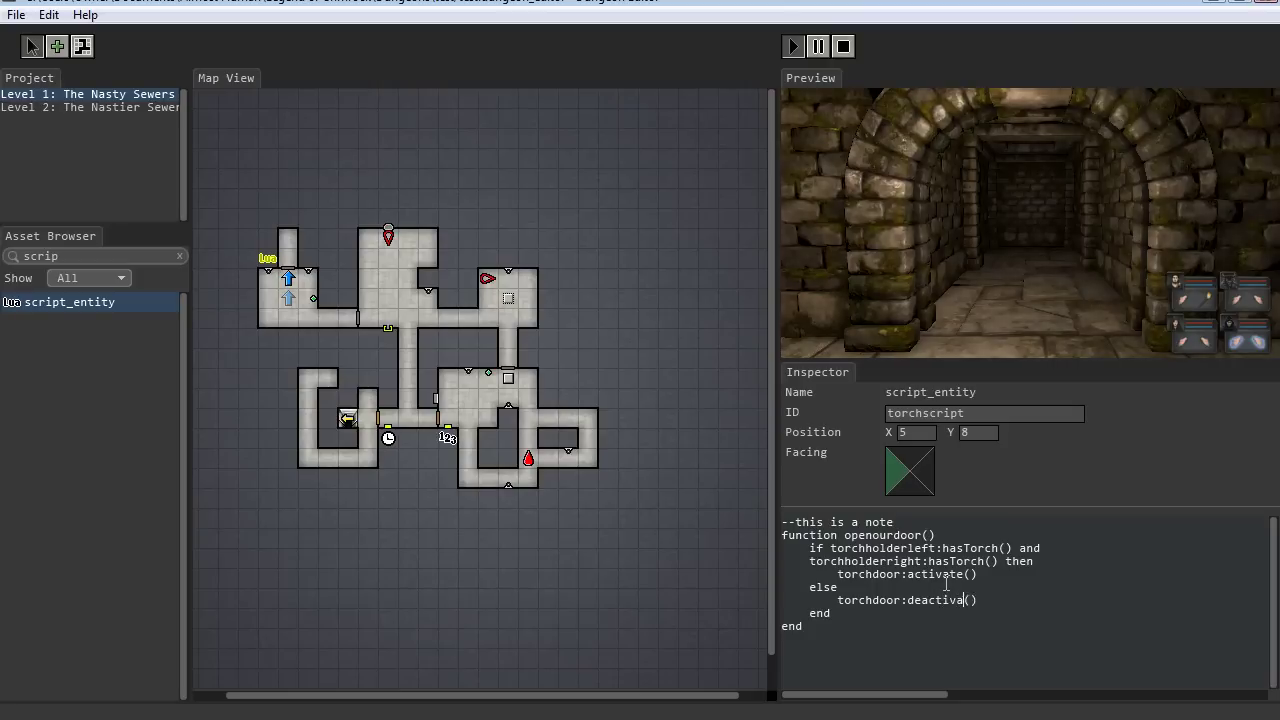
text(te)
Start the preview and place the first champion's torch in the holder left of the door.
click(795, 48)
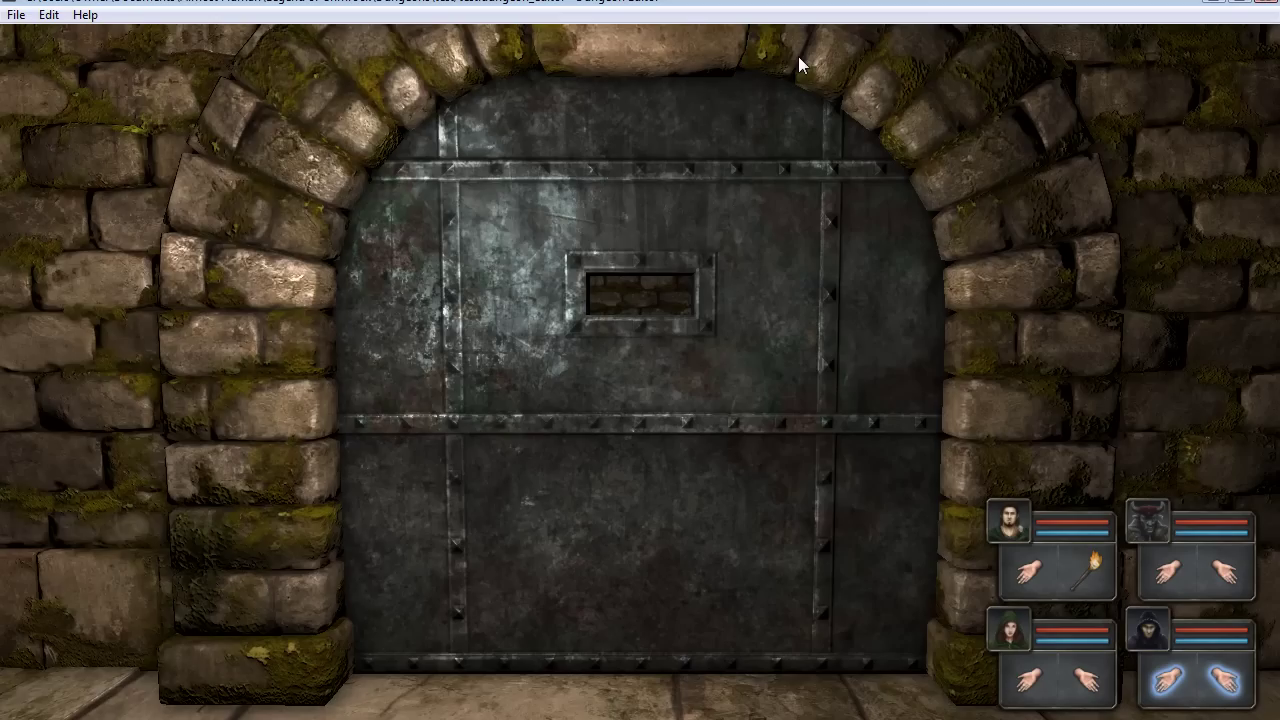
key(q)
key(q)
key(q)
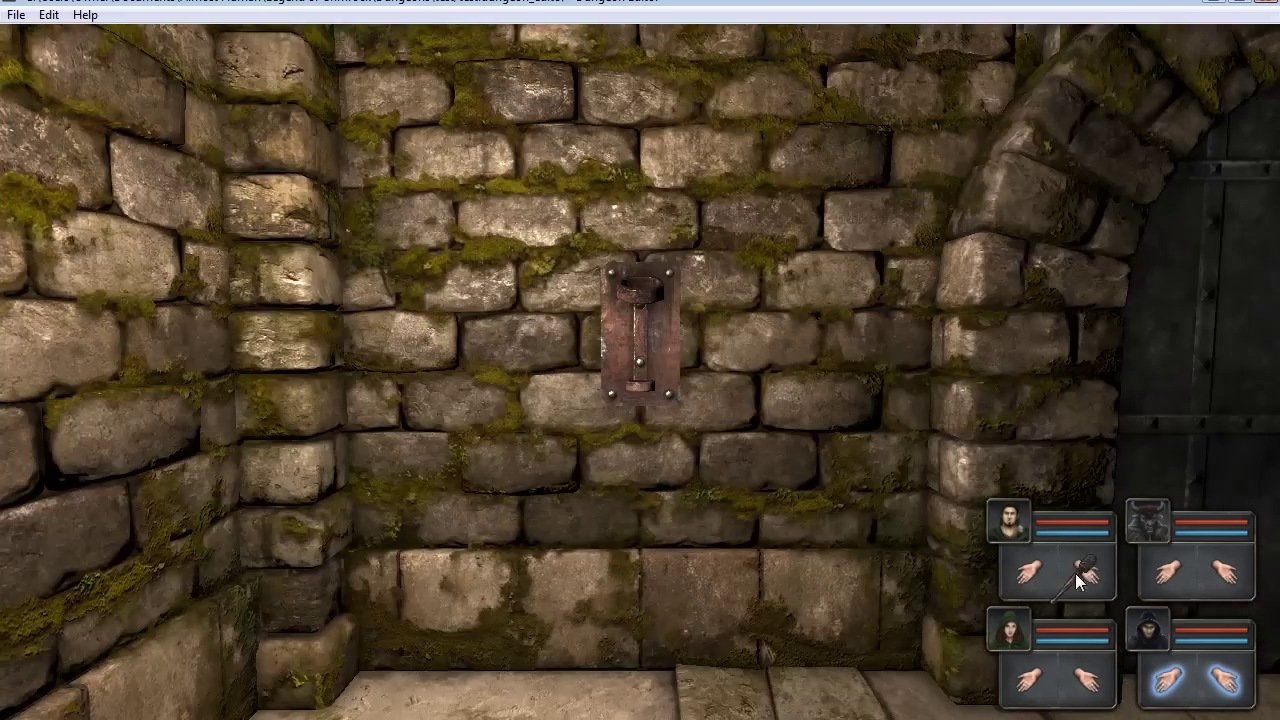
Place the torch lying on the floor in the right holder and check the door before returning to the editor.
key(w)
key(w)
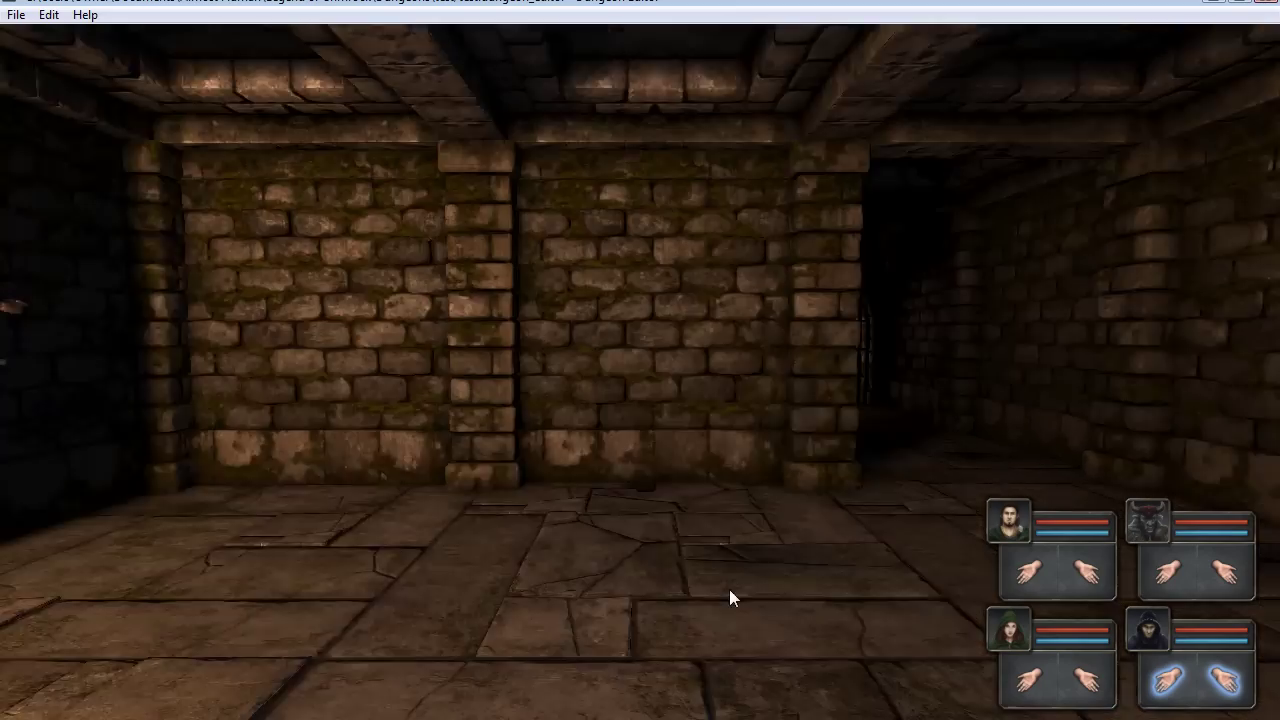
key(e)
key(w)
key(w)
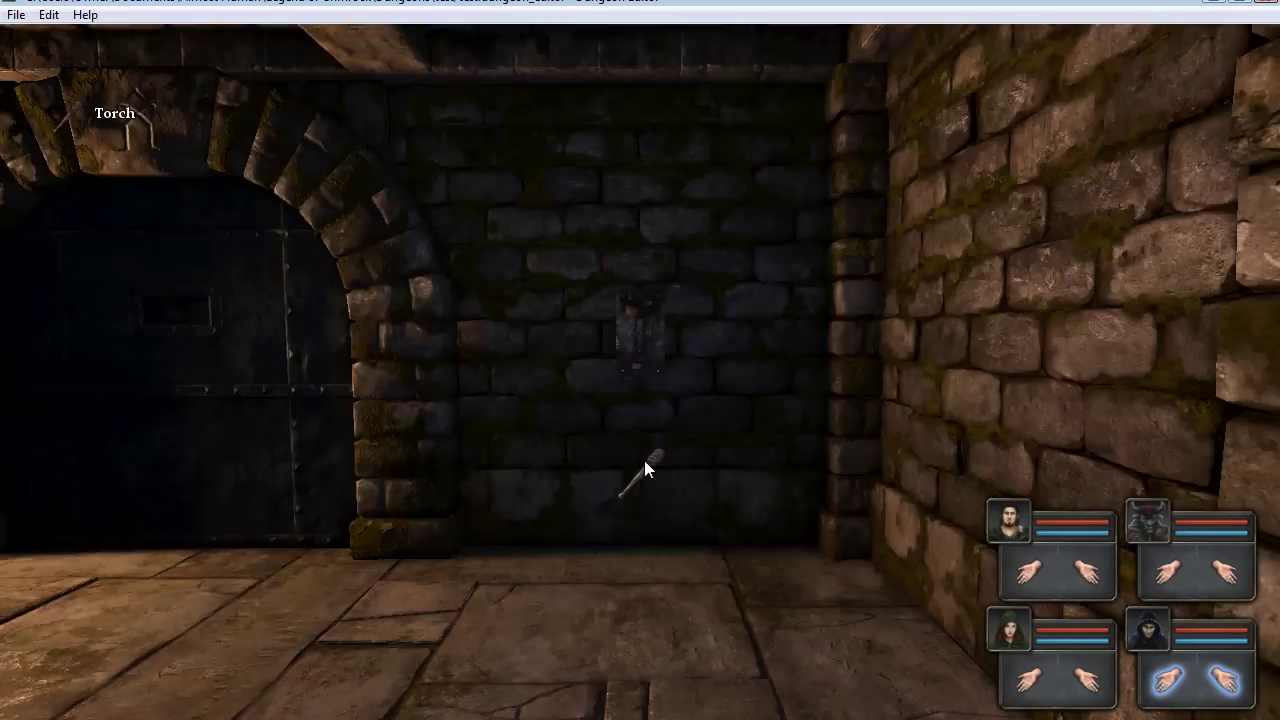
click(640, 325)
key(q)
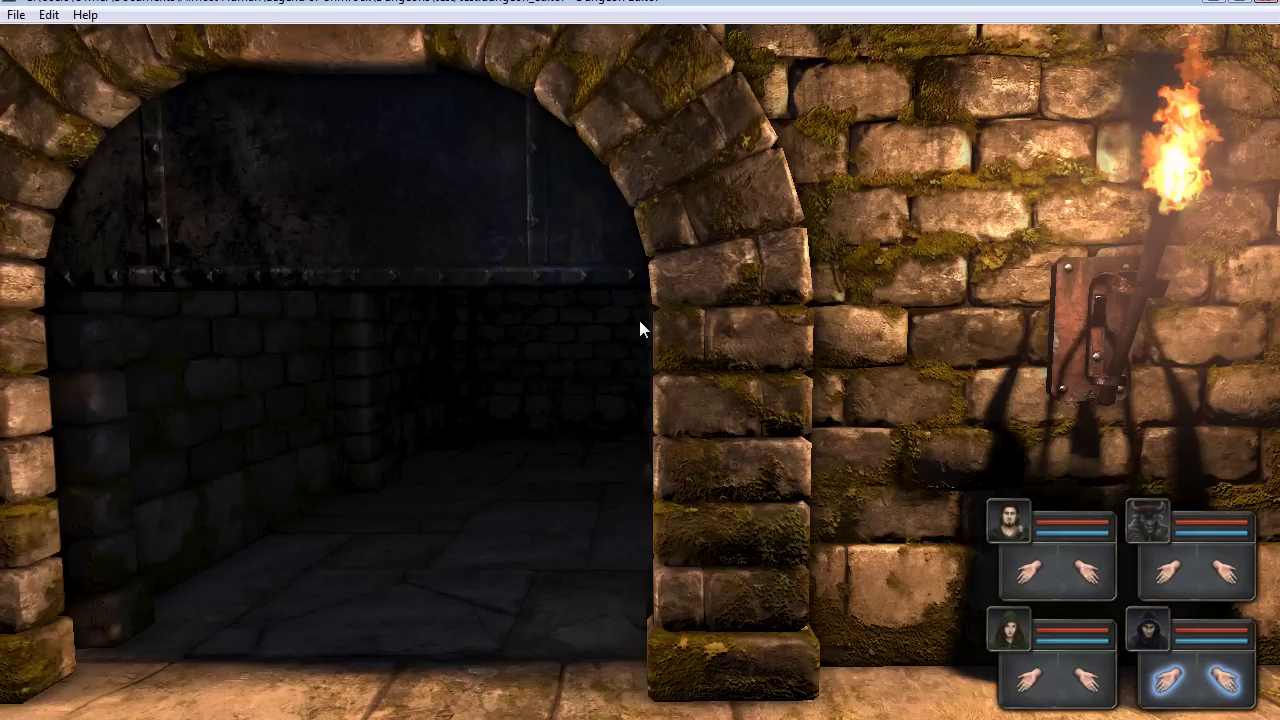
key(e)
key(Escape)
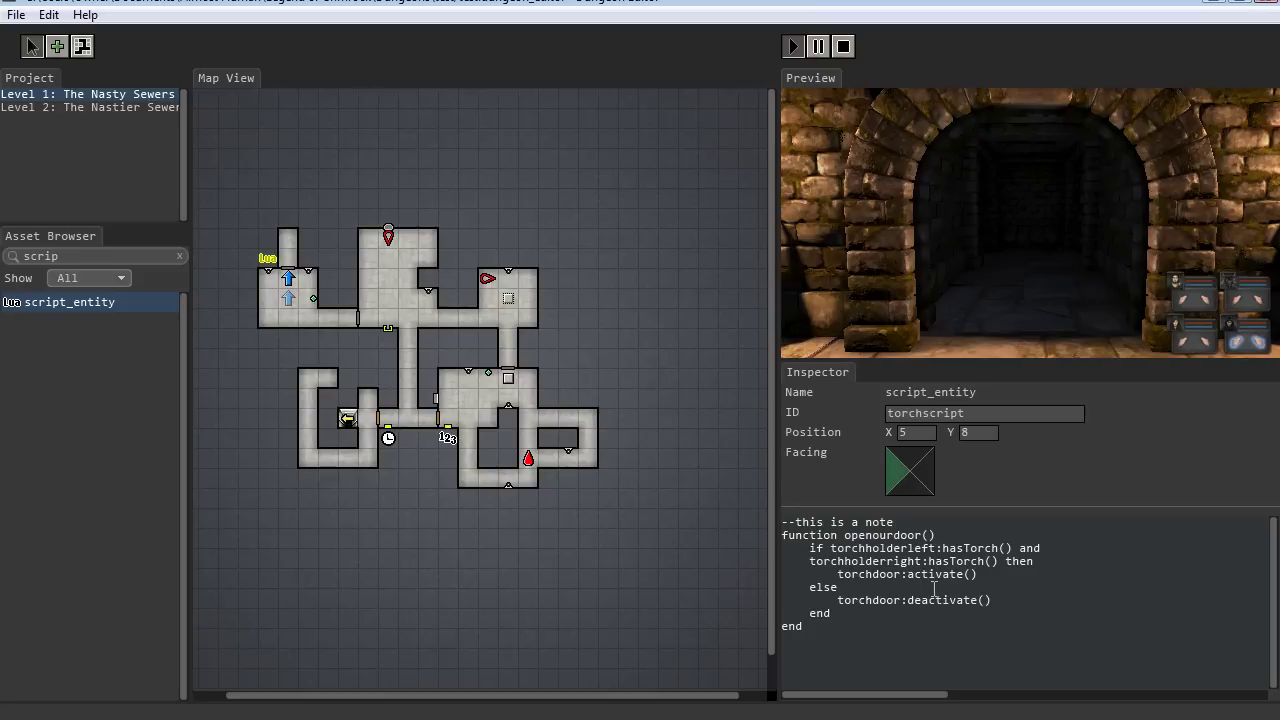
Compare the function name and object IDs in torchscript with the settings of both torch holders and the metal door.
double_click(922, 535)
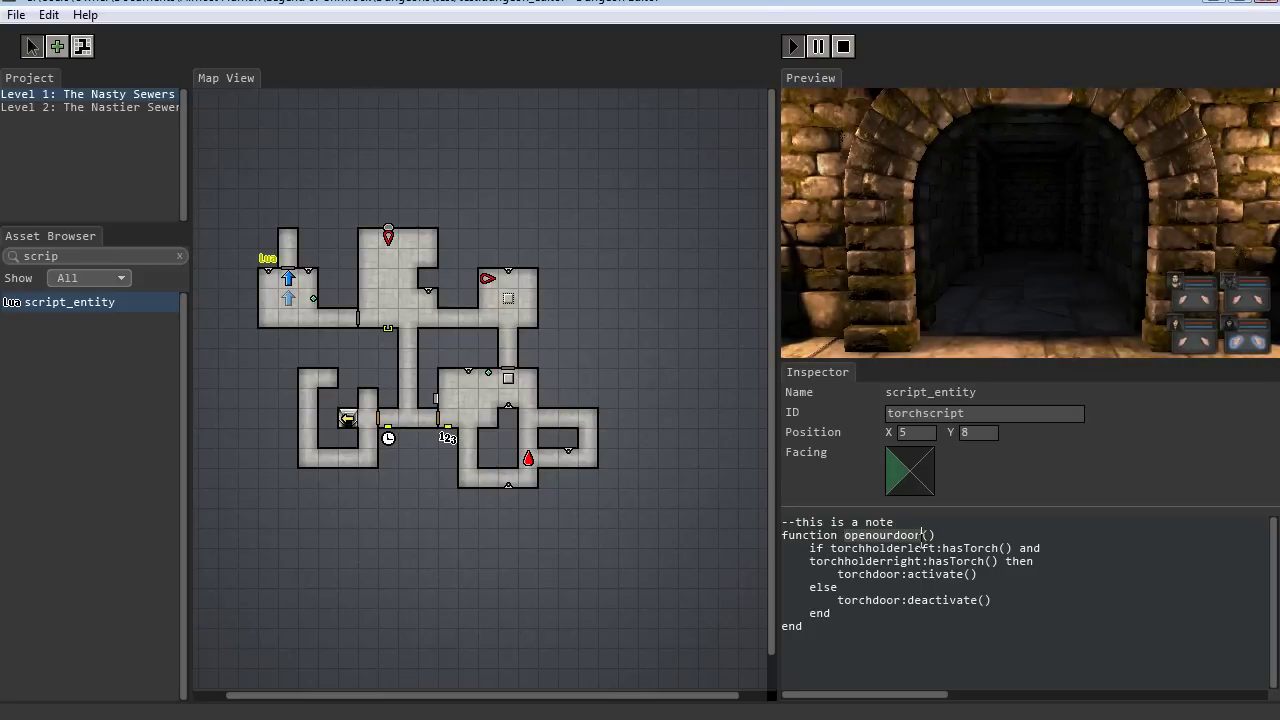
drag(830, 548, 908, 561)
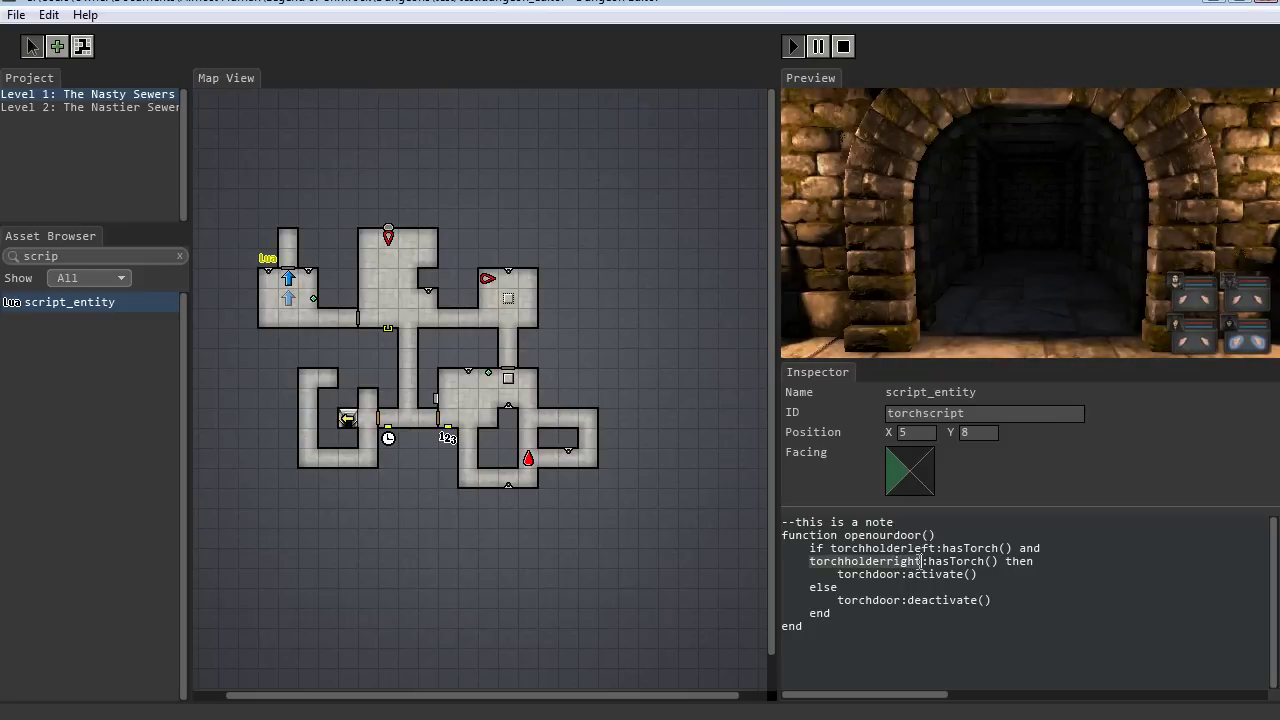
click(268, 272)
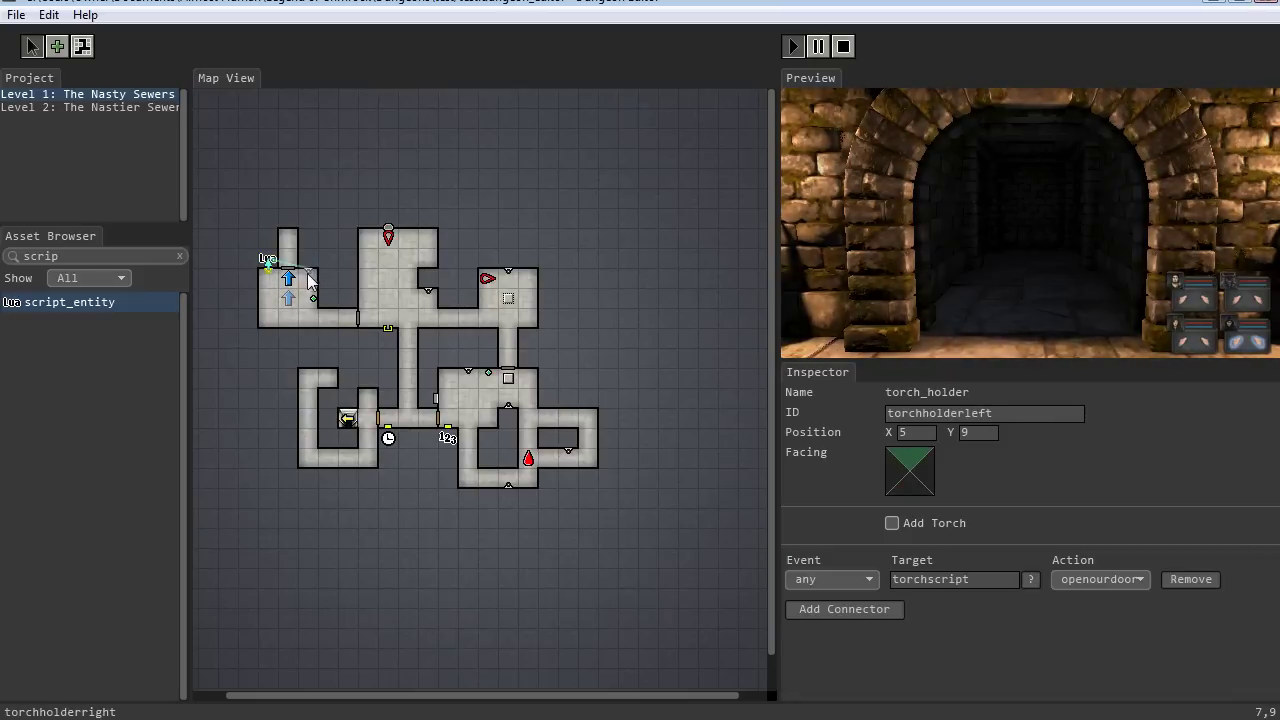
click(309, 272)
drag(1010, 416, 858, 414)
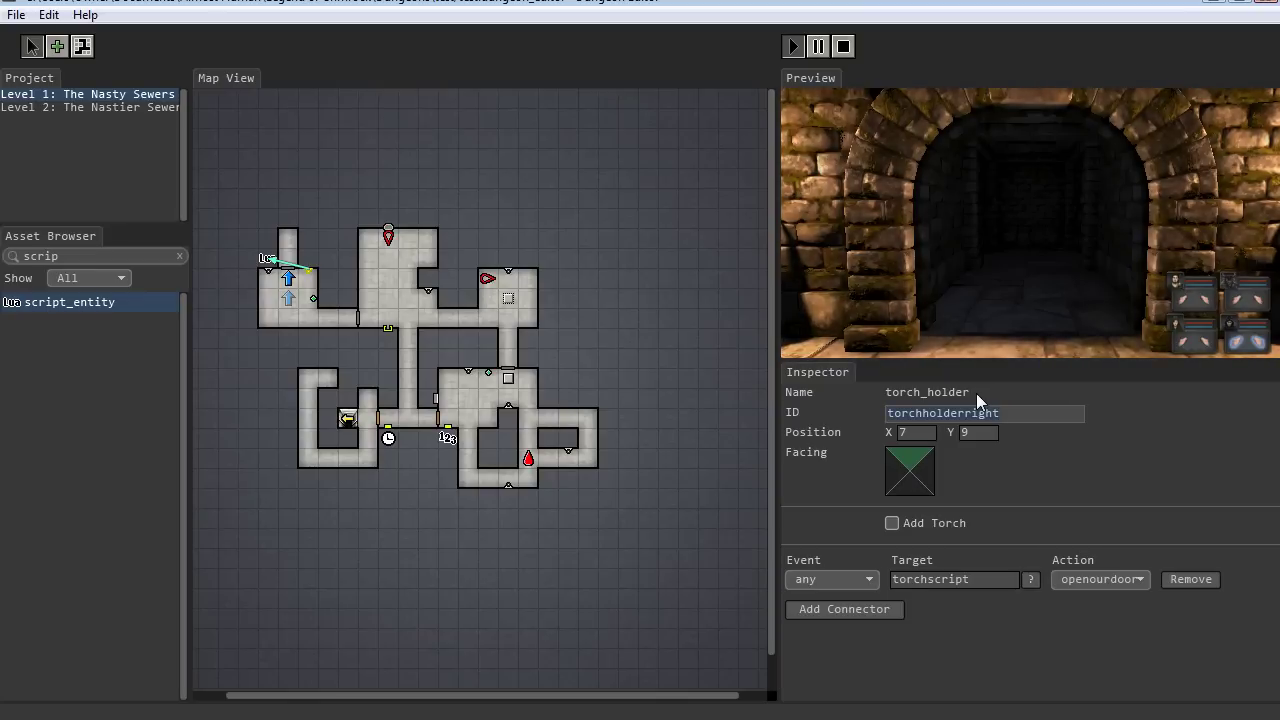
click(287, 278)
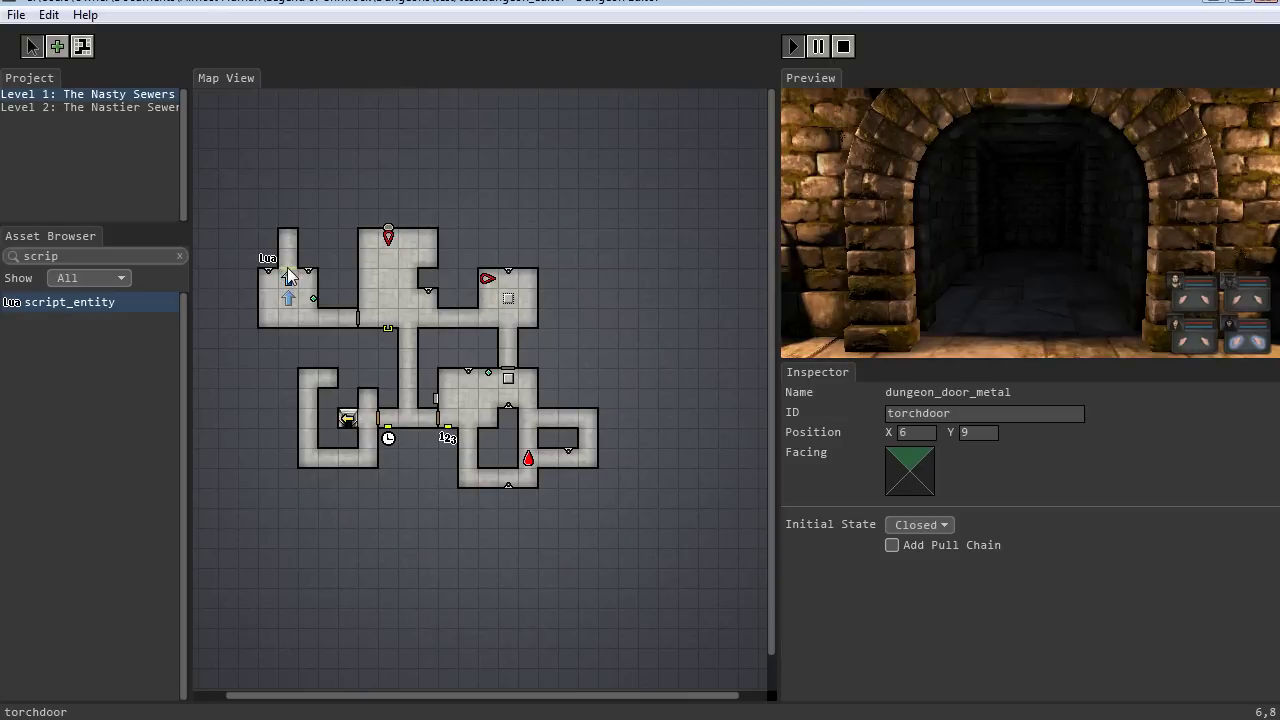
click(269, 258)
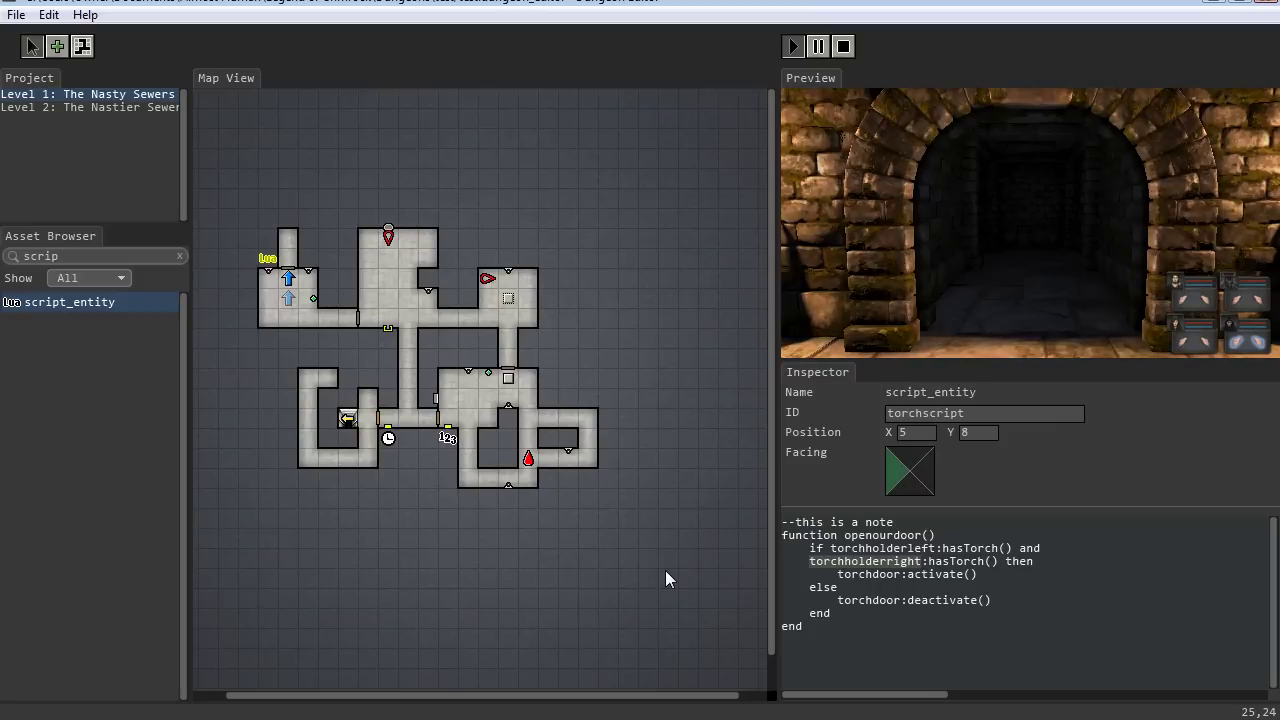
Insert the line playSound("secret") below torchdoor:activate() in torchscript and review the commands in both branches.
click(981, 574)
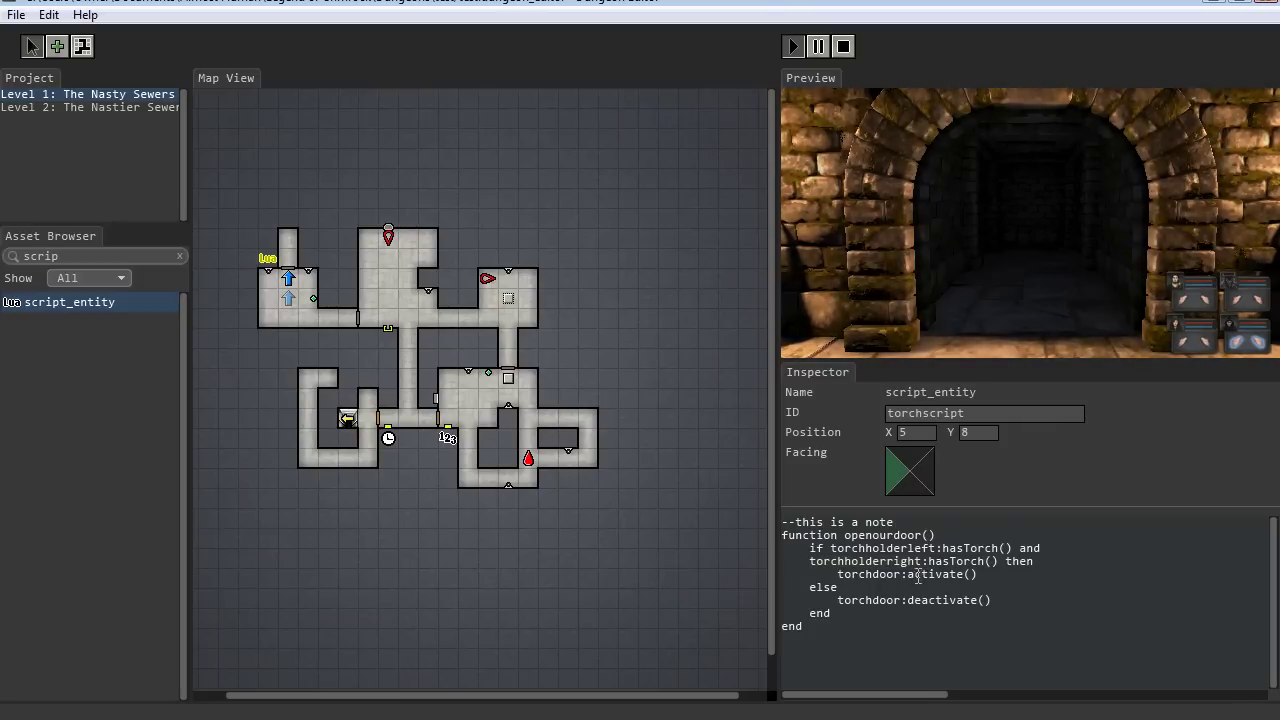
key(Return)
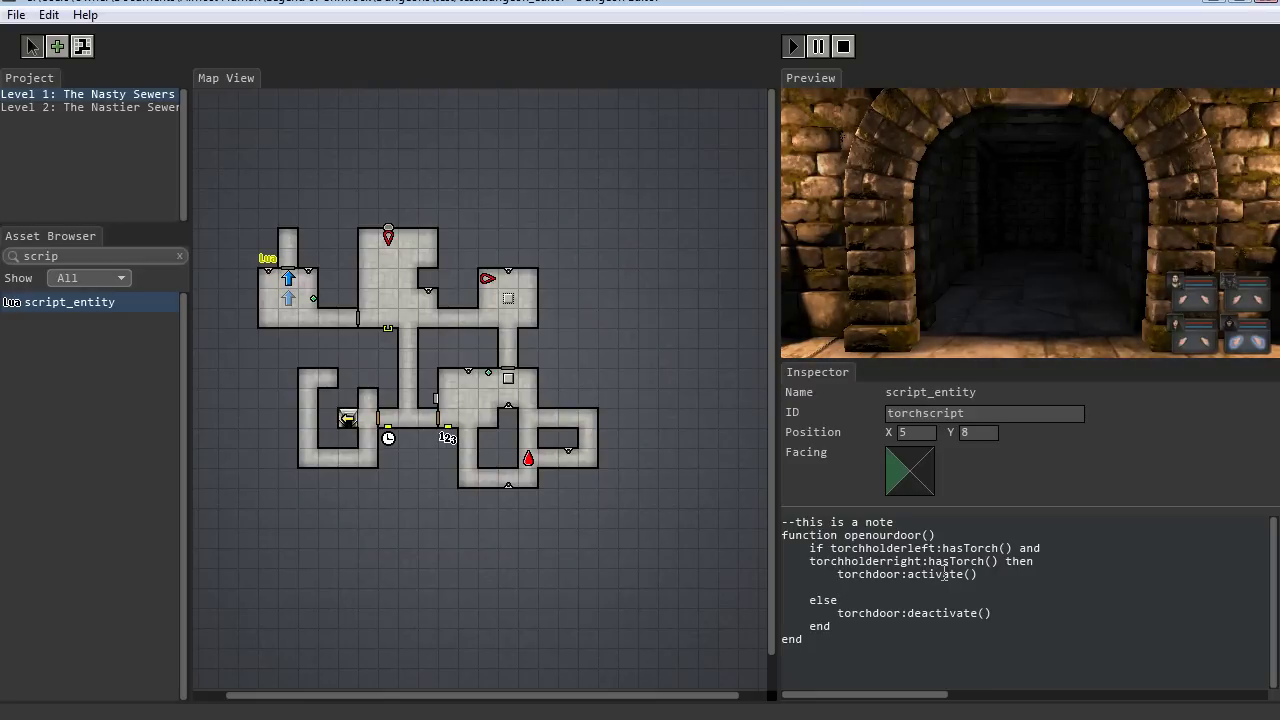
text(playSount)
key(BackSpace)
key(BackSpace)
text(secret)
drag(837, 578, 951, 574)
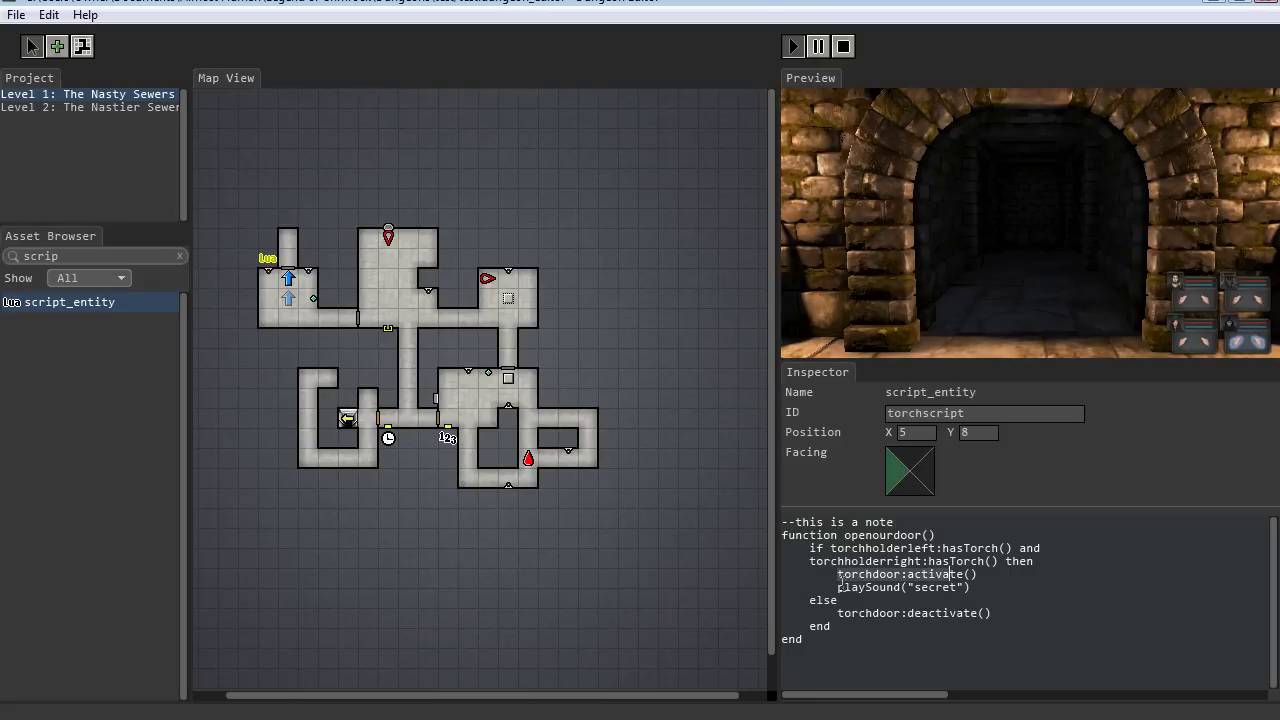
drag(840, 588, 988, 614)
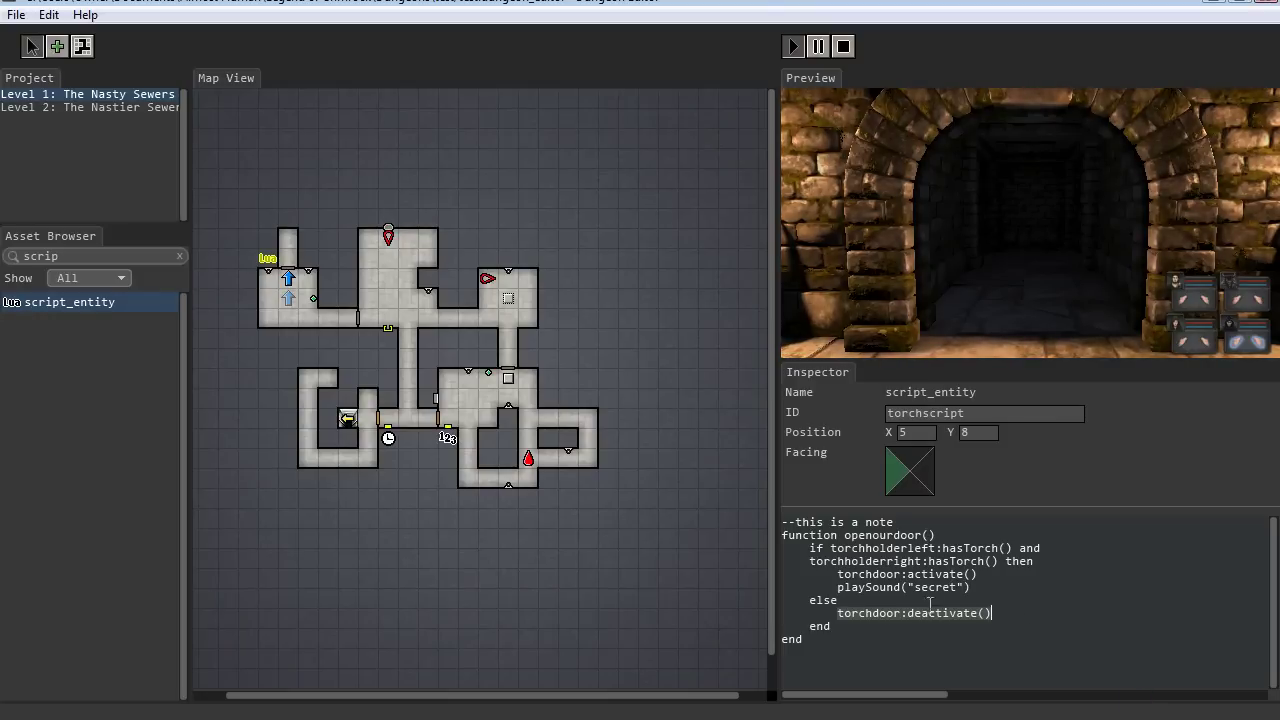
Run the level in the enlarged preview with the sound line added and put the first champion's torch in the holder left of the door.
drag(975, 588, 837, 588)
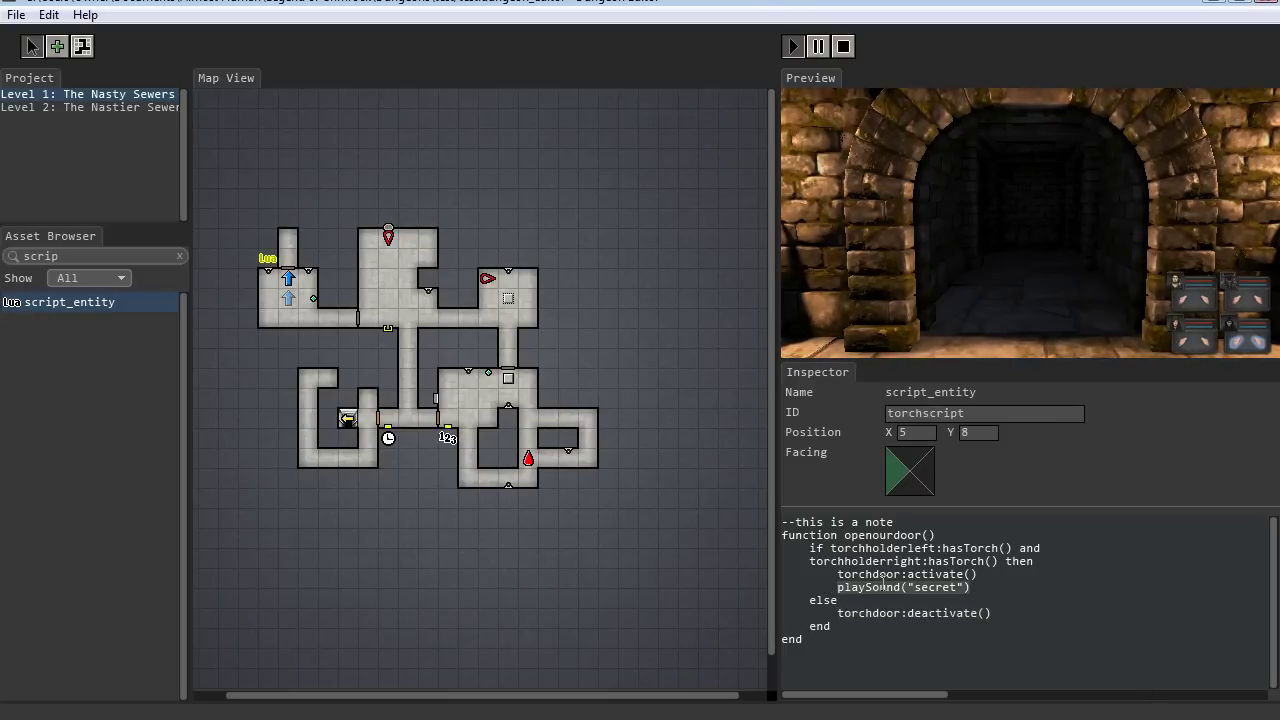
click(797, 47)
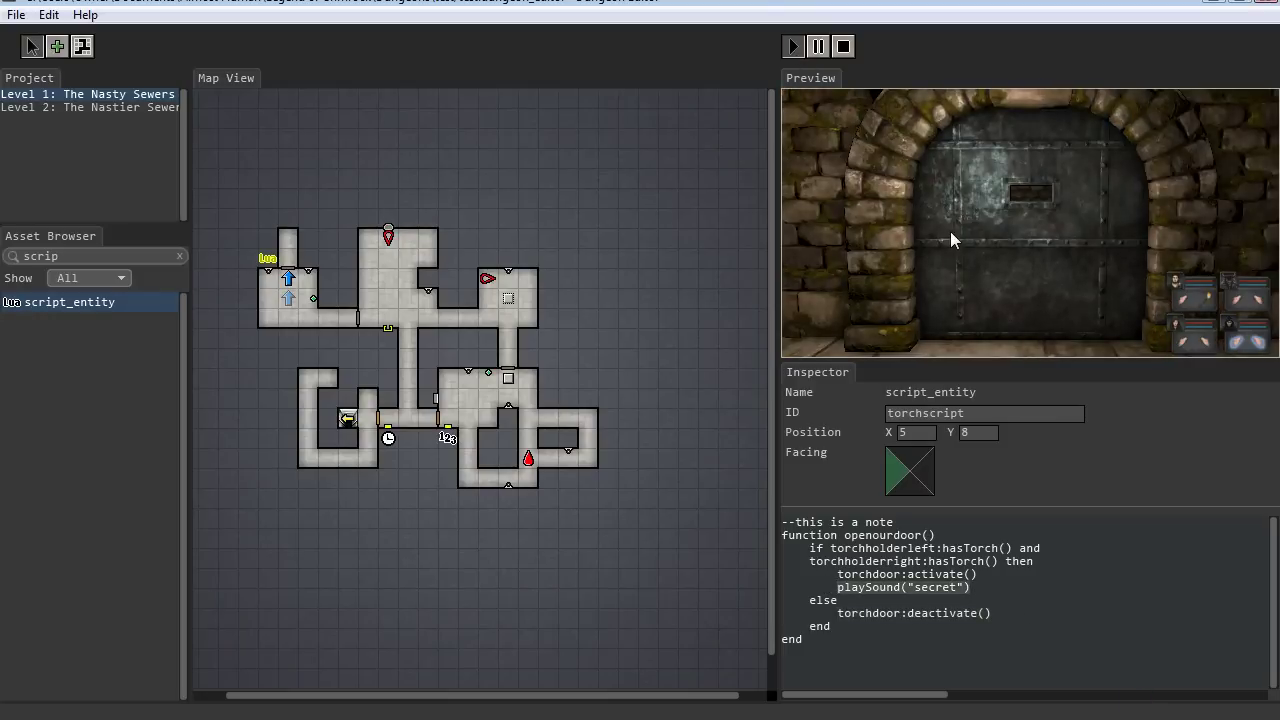
key(space)
key(q)
key(w)
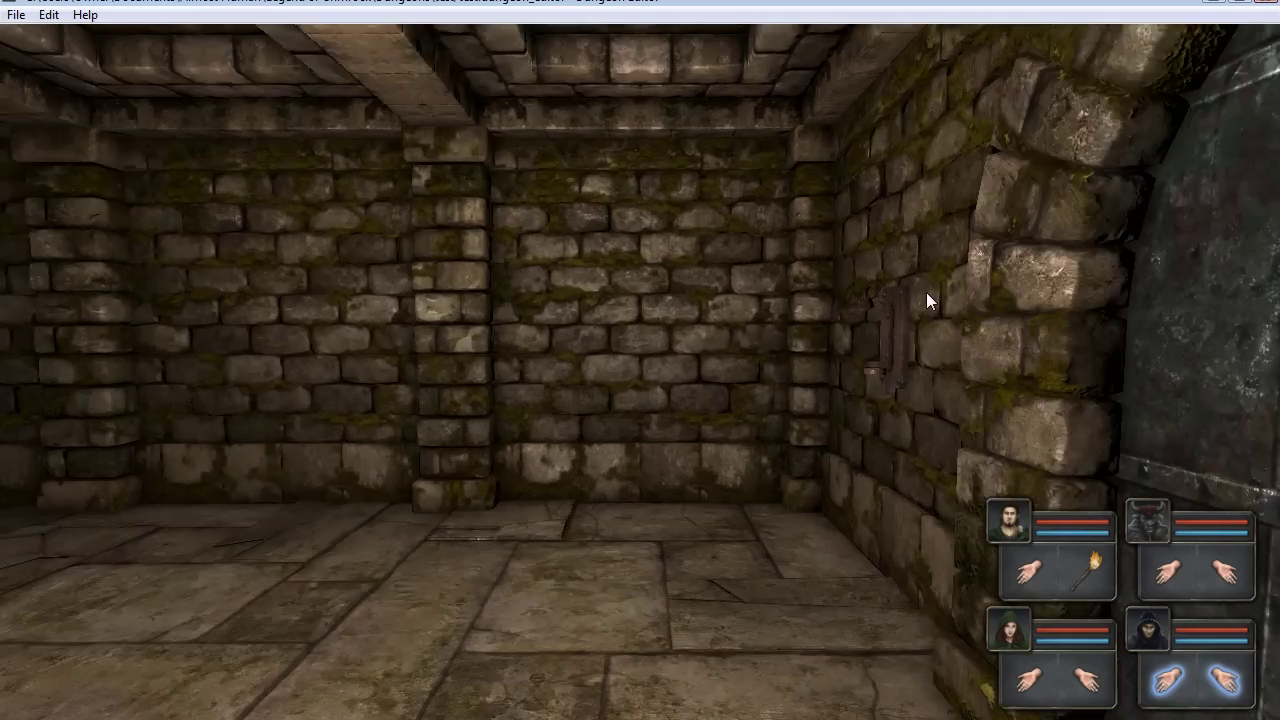
key(e)
click(1087, 584)
click(642, 321)
Pick up the torch from the floor, place it in the right holder, and walk through the metal doorway.
key(e)
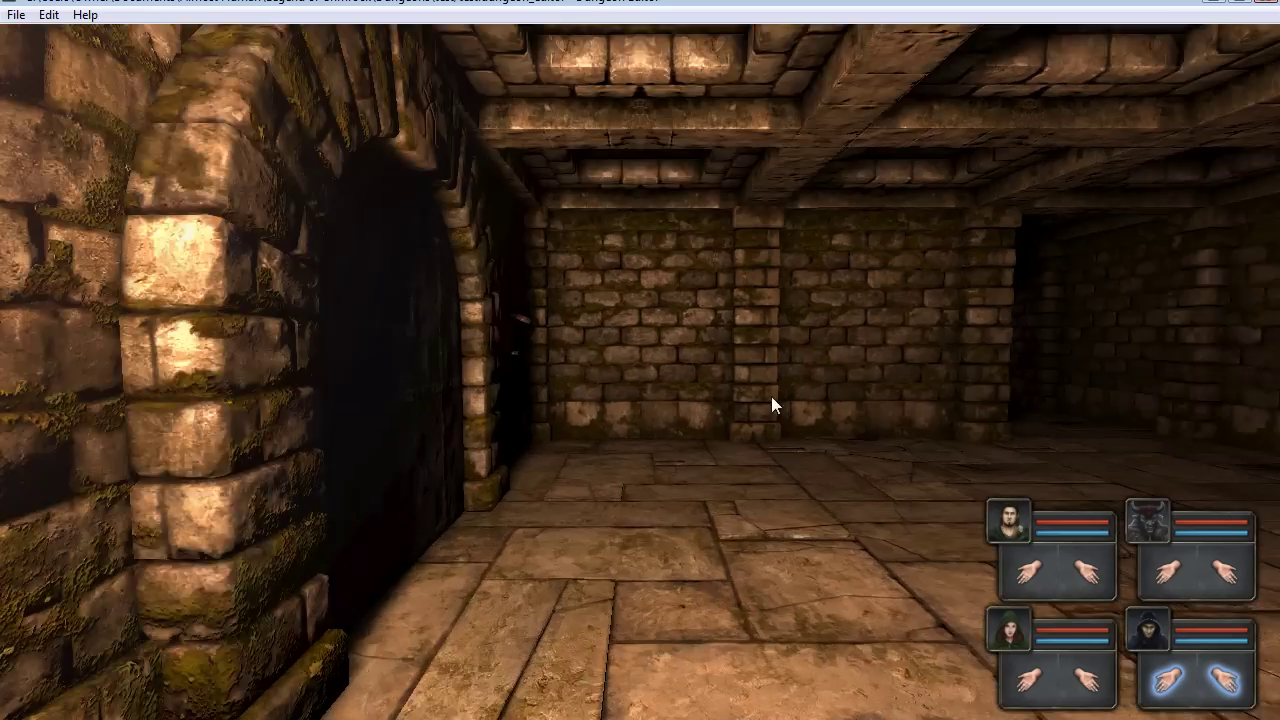
key(w)
key(w)
click(556, 708)
key(q)
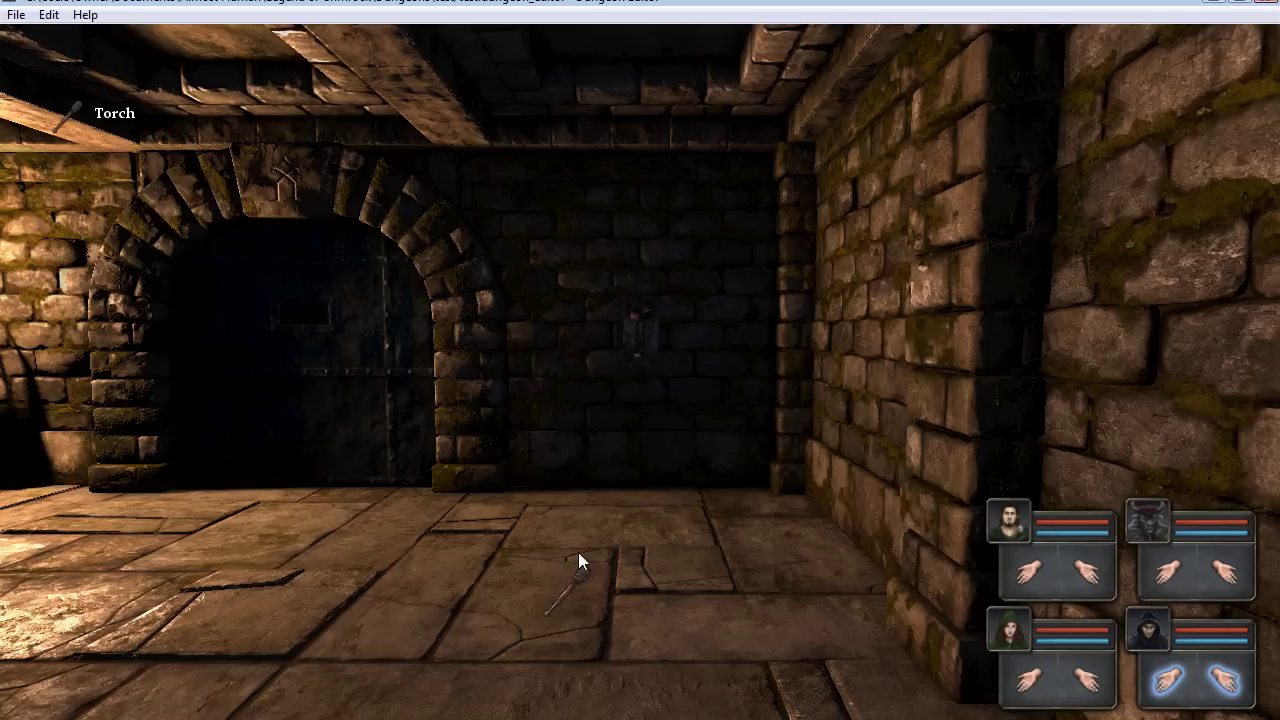
key(w)
click(636, 366)
key(q)
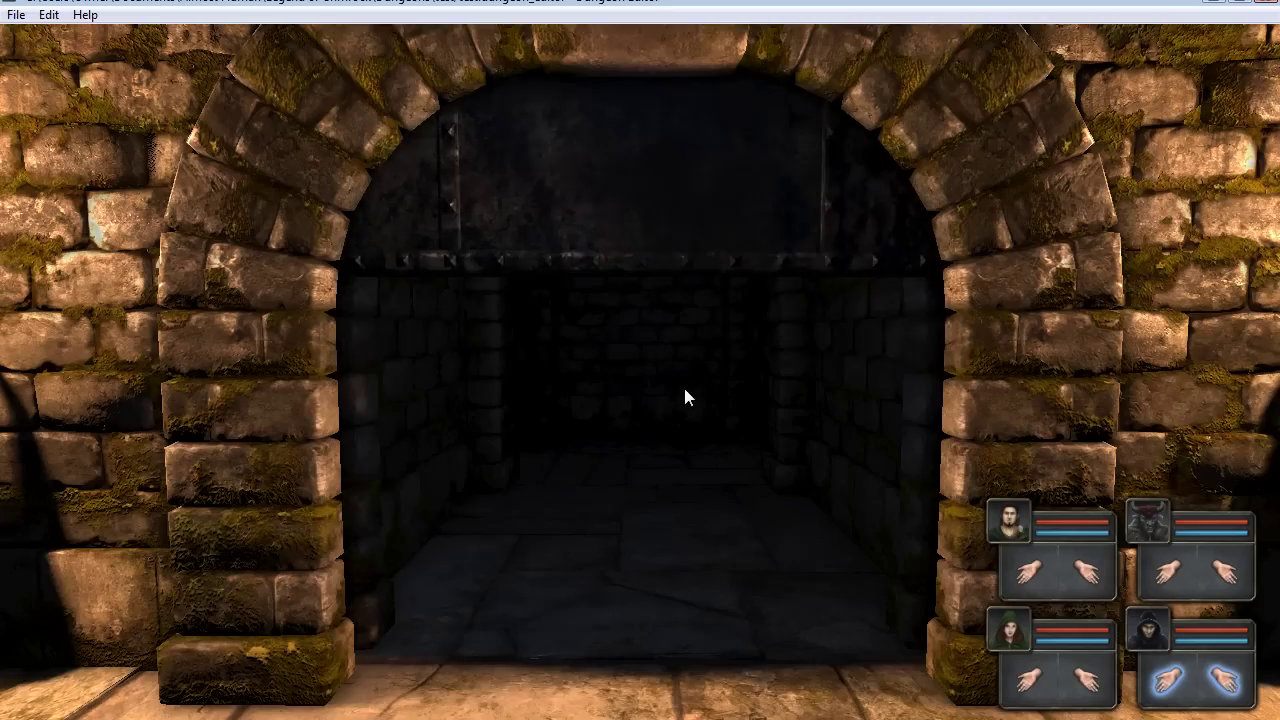
key(w)
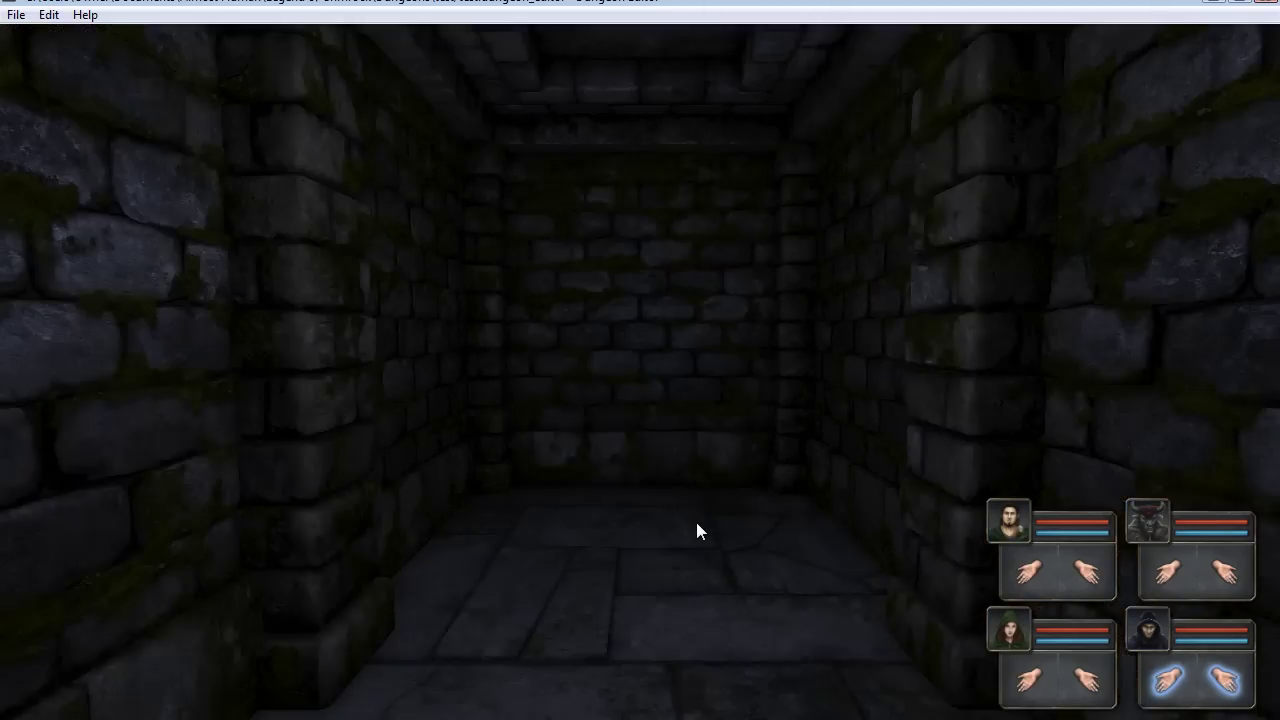